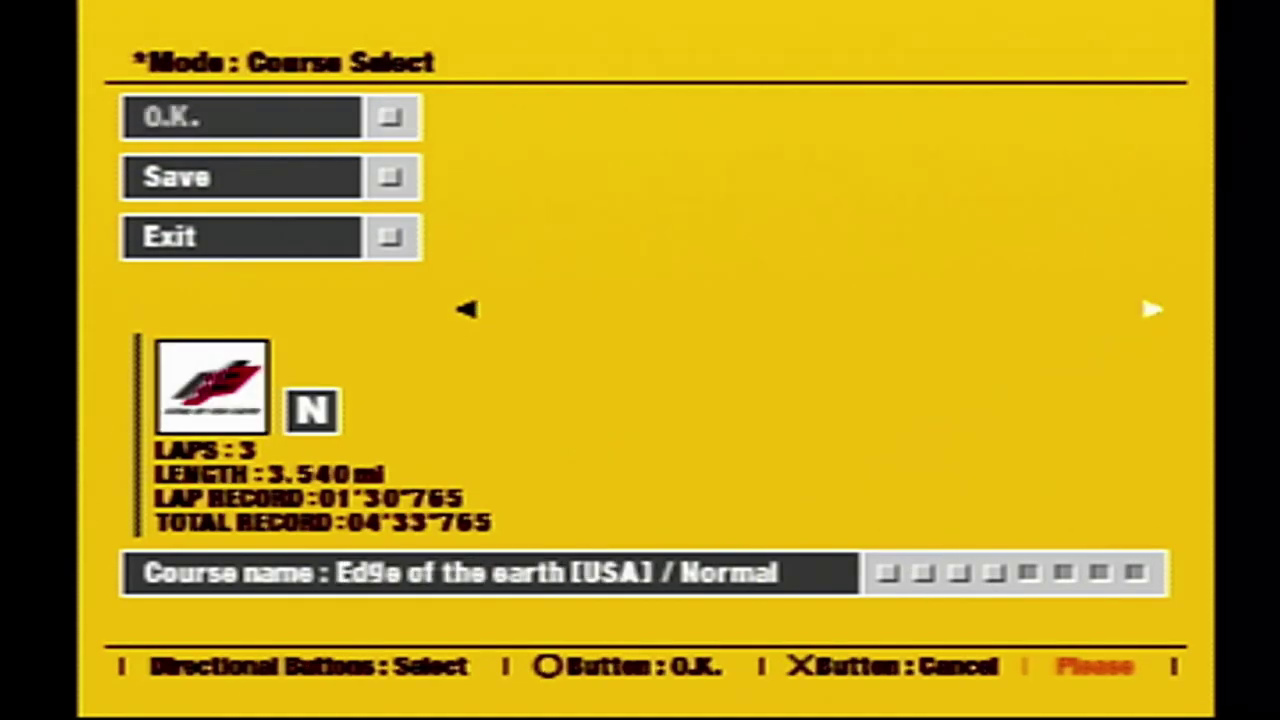
Choose the Out of blue [JPN] / Normal course and confirm it for the race
key("Right")
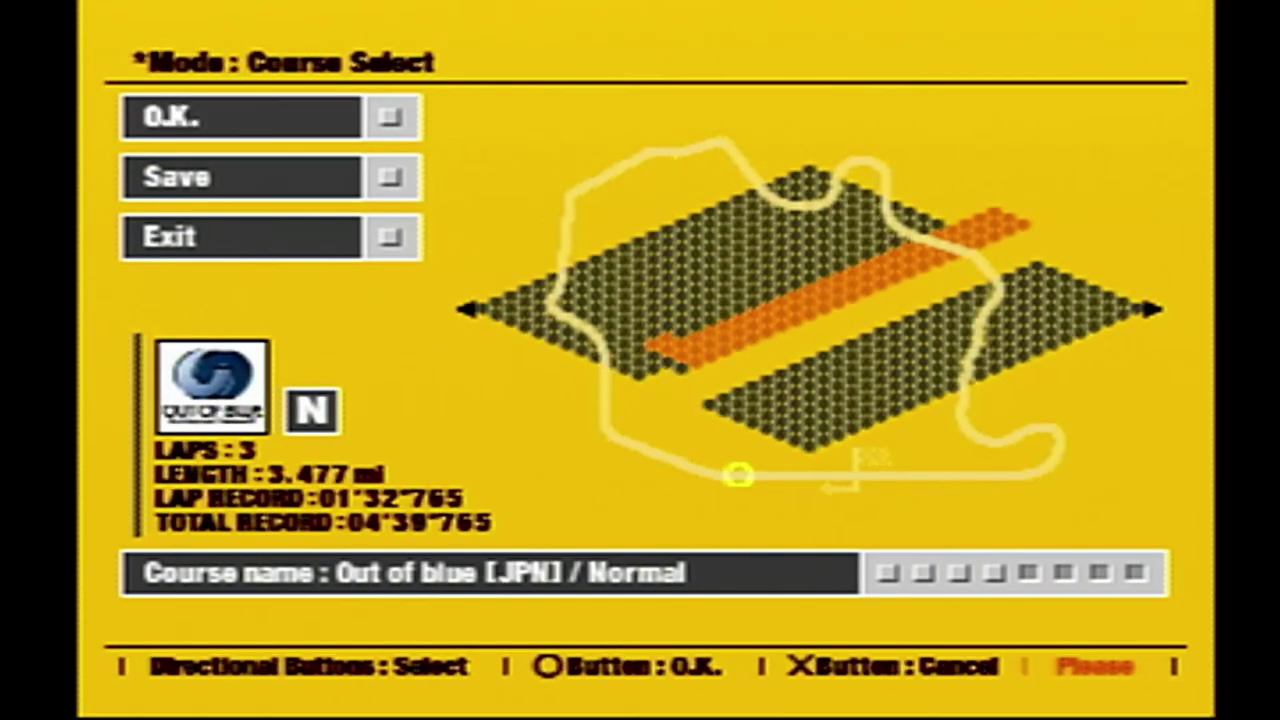
key("Right")
key("Left")
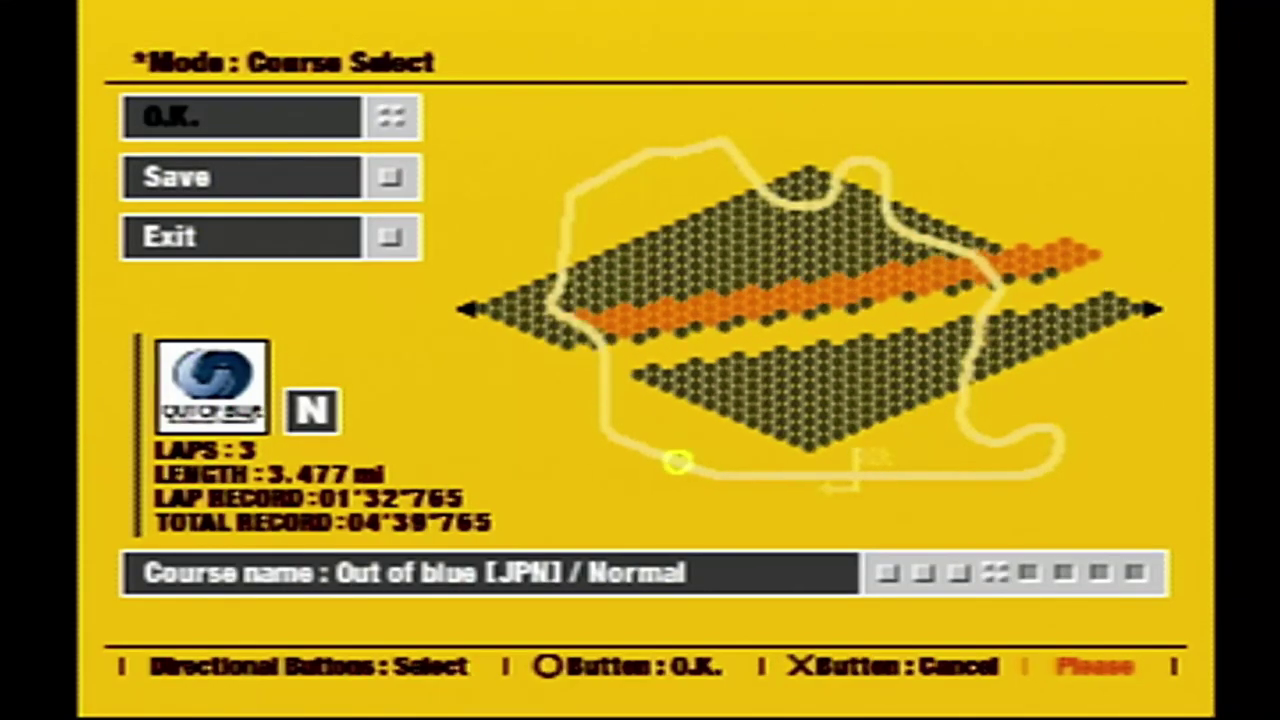
key("Down")
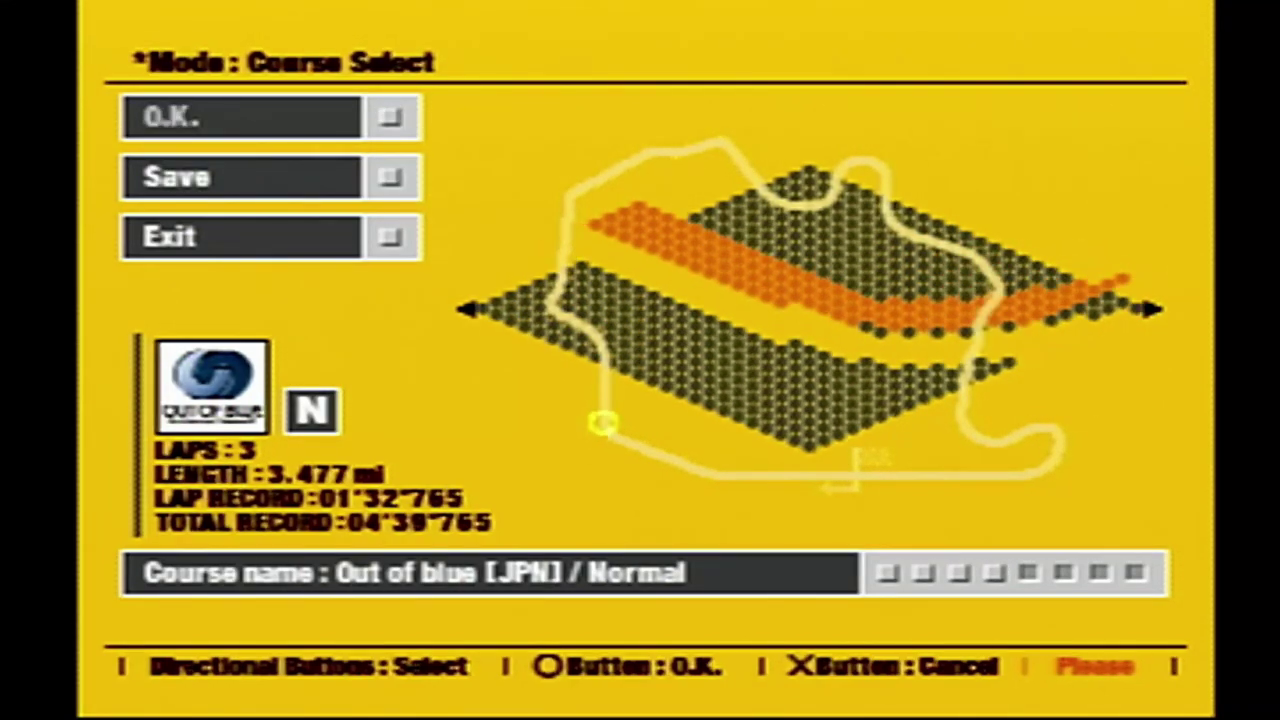
key("Return")
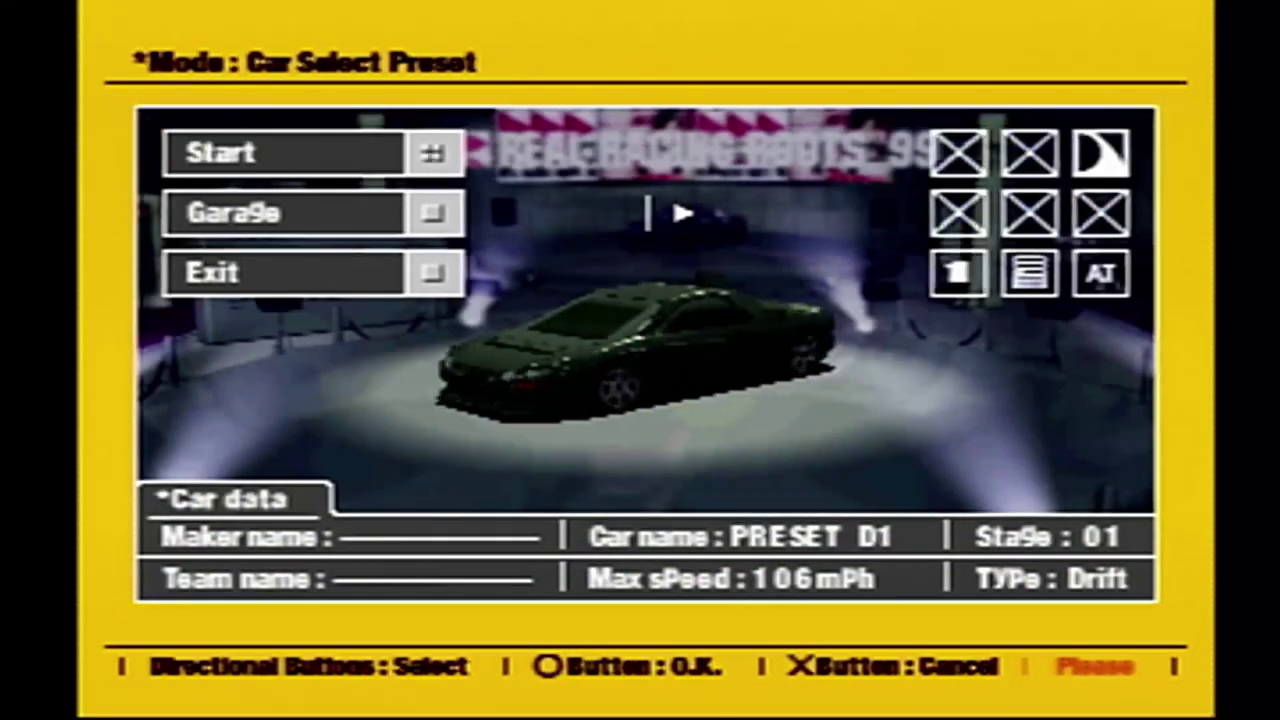
Choose the PRESET G1 grip car with MT transmission and start the race
key("Right")
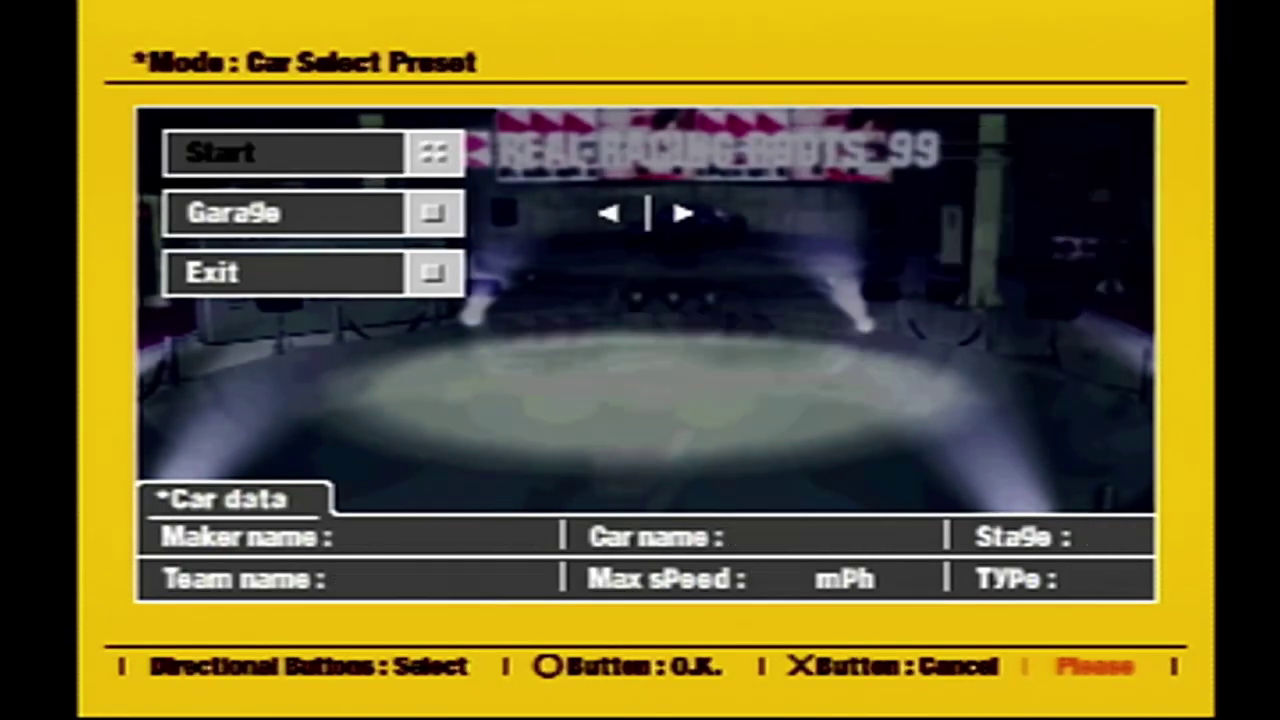
key("Right")
key("Right")
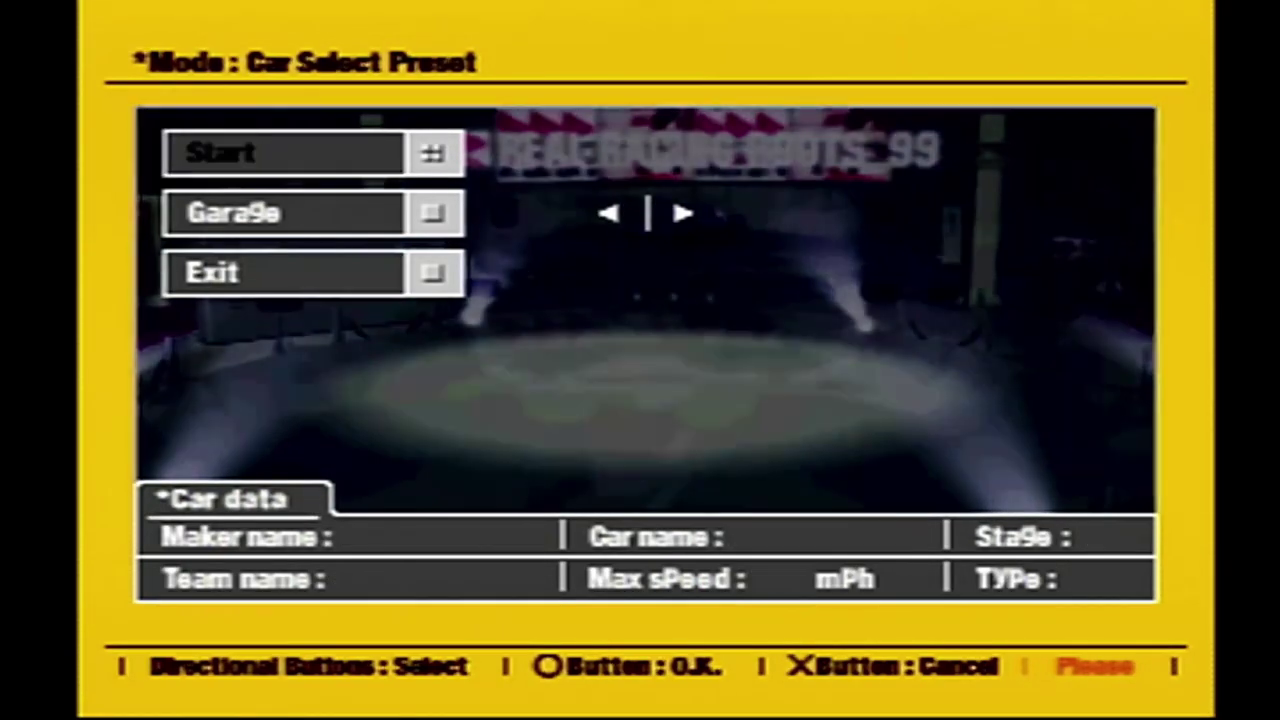
key("Right")
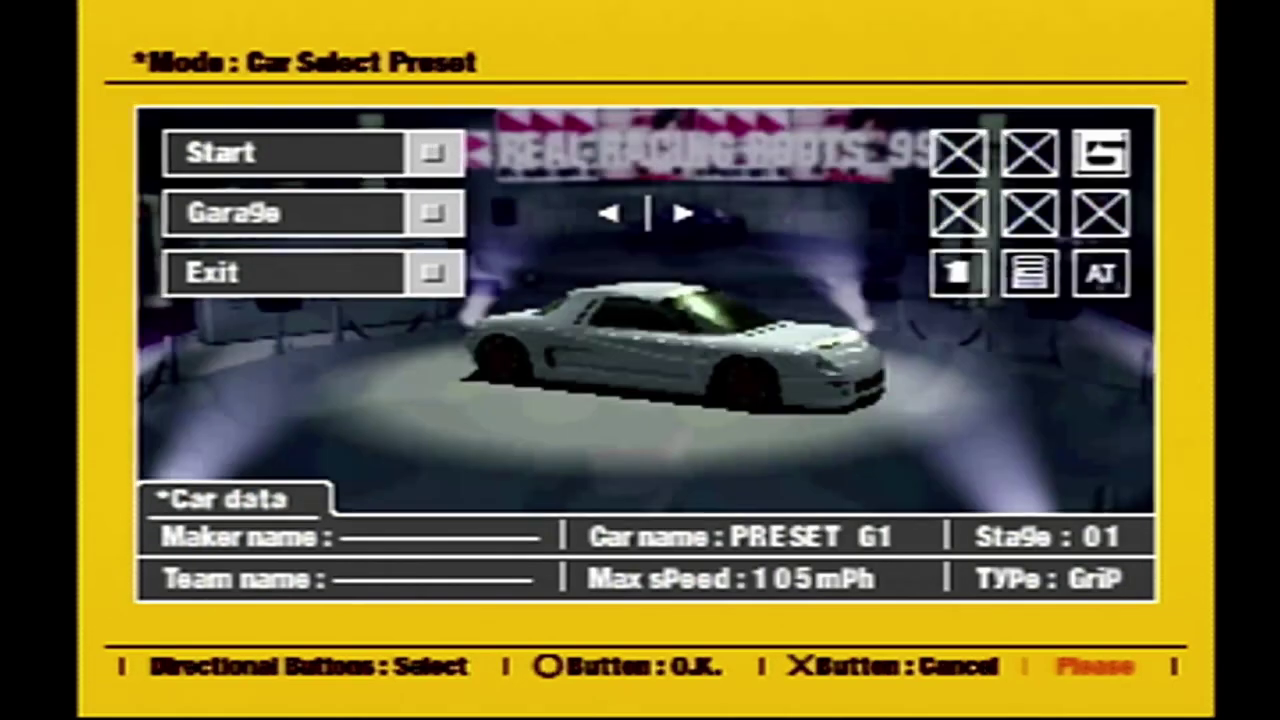
key("Return")
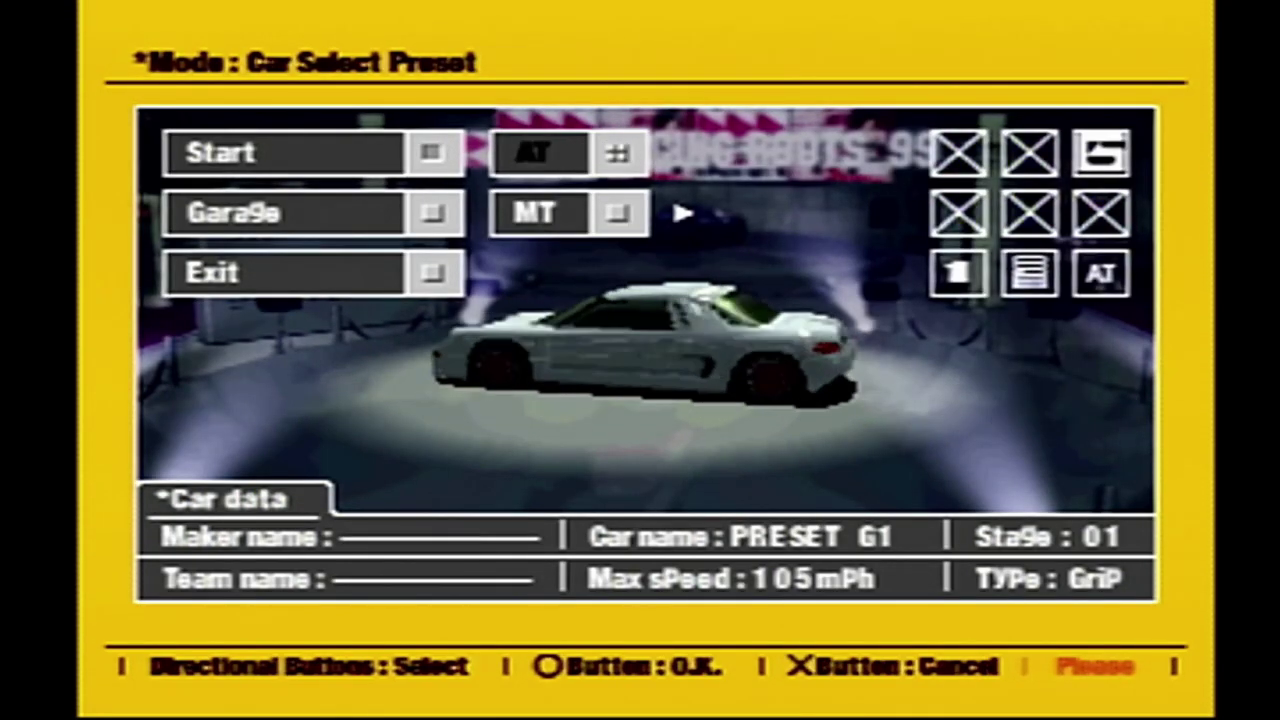
key("Down")
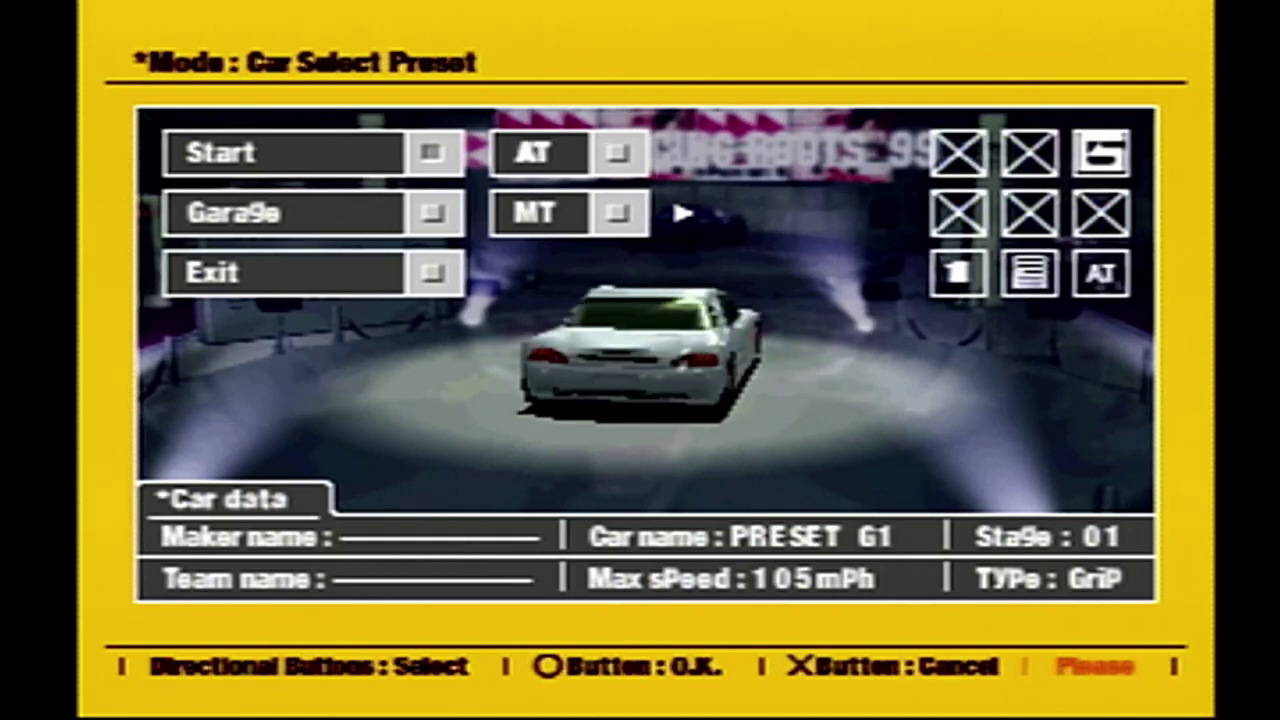
key("Return")
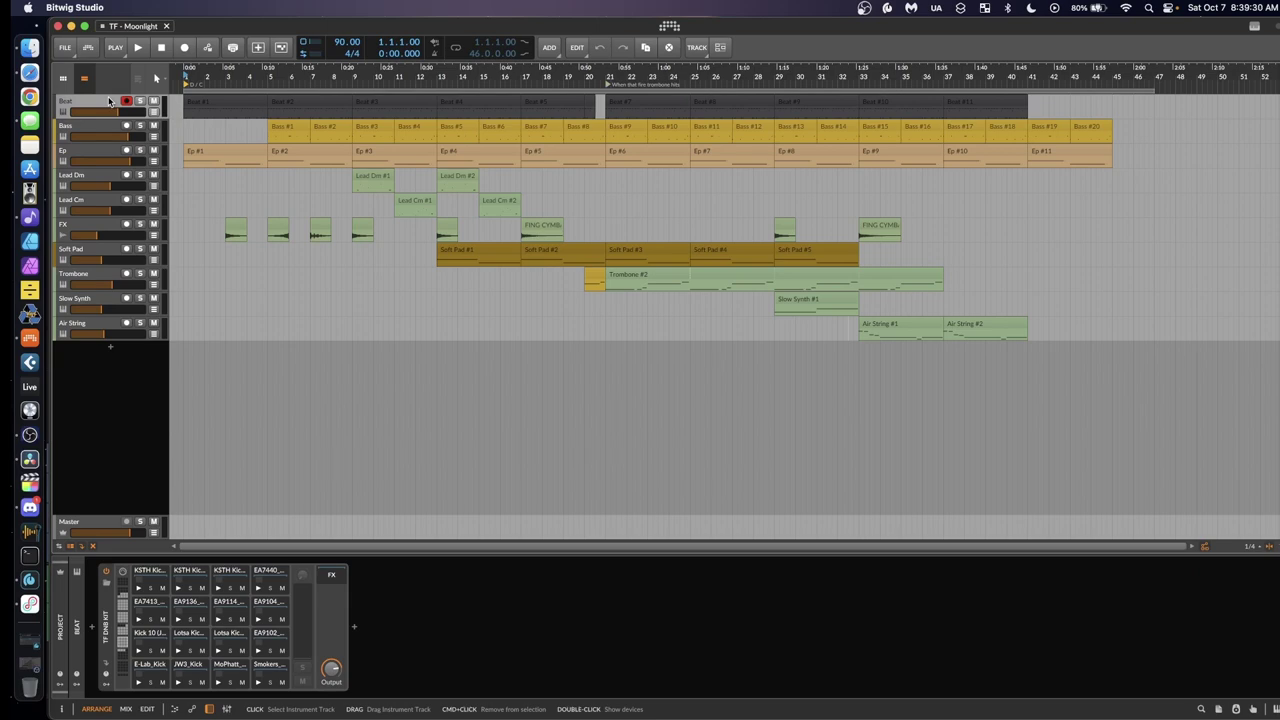
In Bitwig Studio, open the first Beat clip for note editing and examine its drum pattern and the record quantization setting
double_click(225, 104)
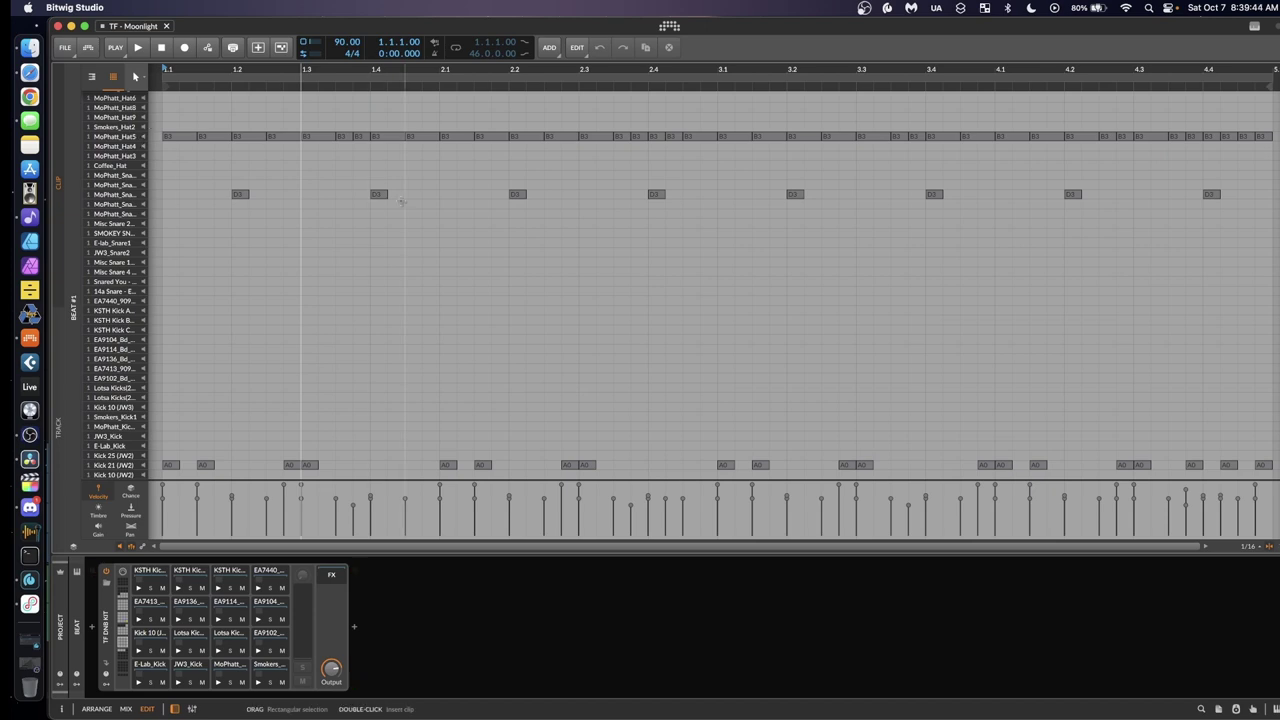
scroll(242, 70, "left", 3)
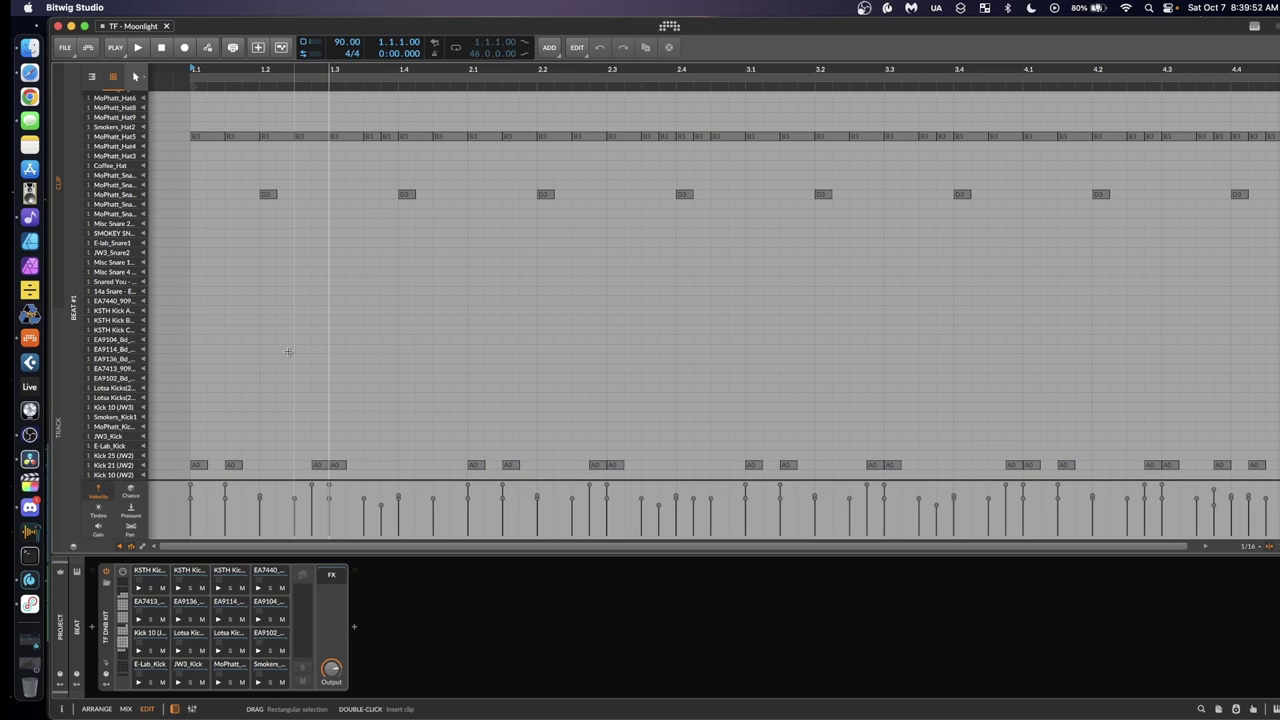
scroll(724, 348, "right", 5)
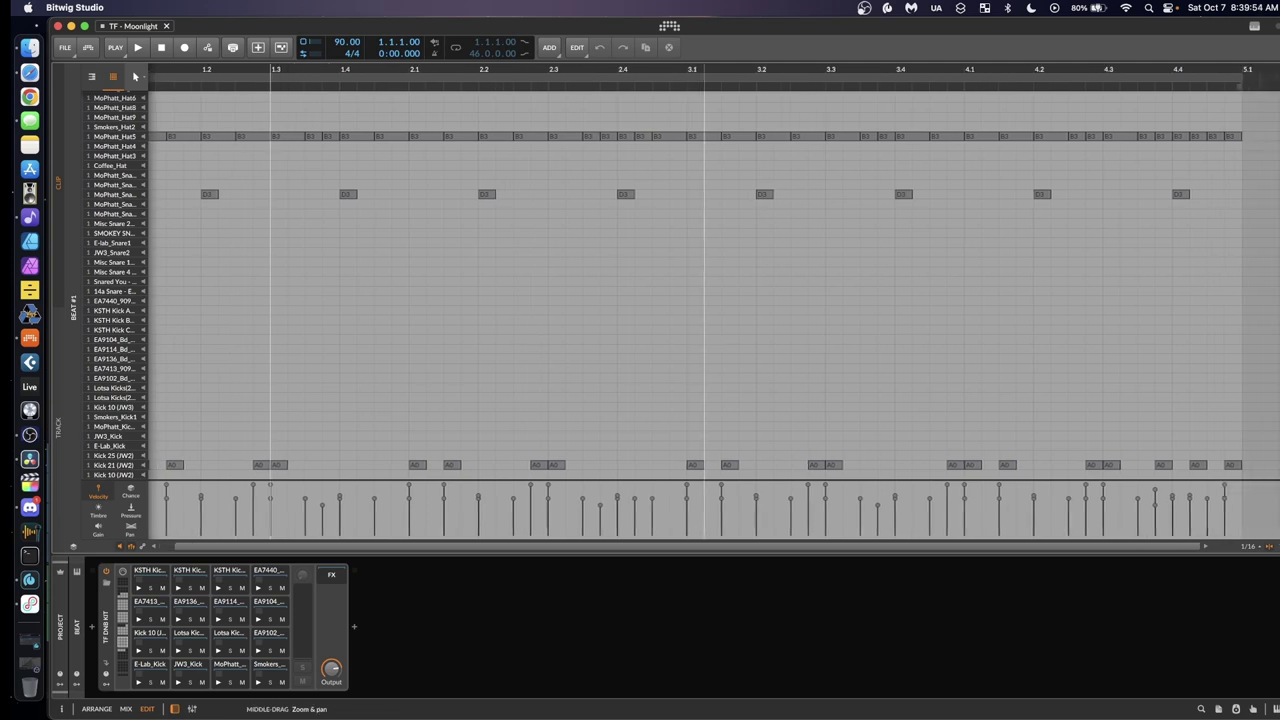
scroll(598, 303, "left", 4)
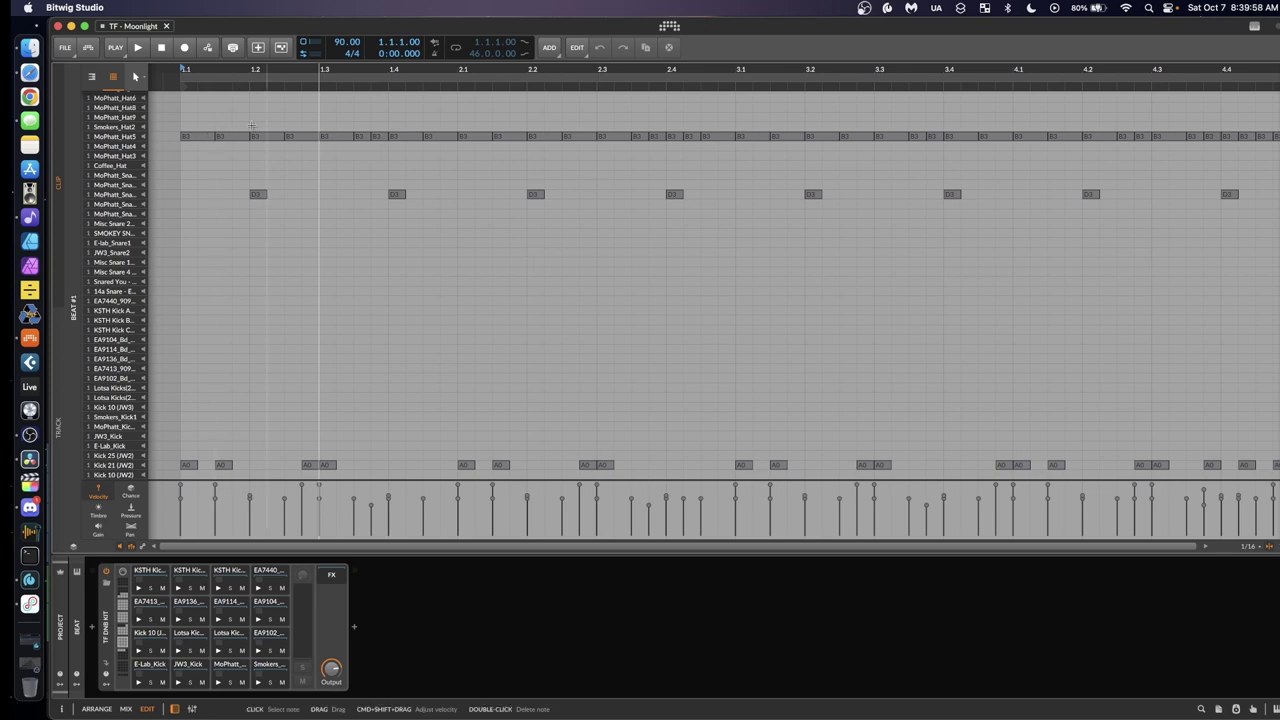
left_click(115, 49)
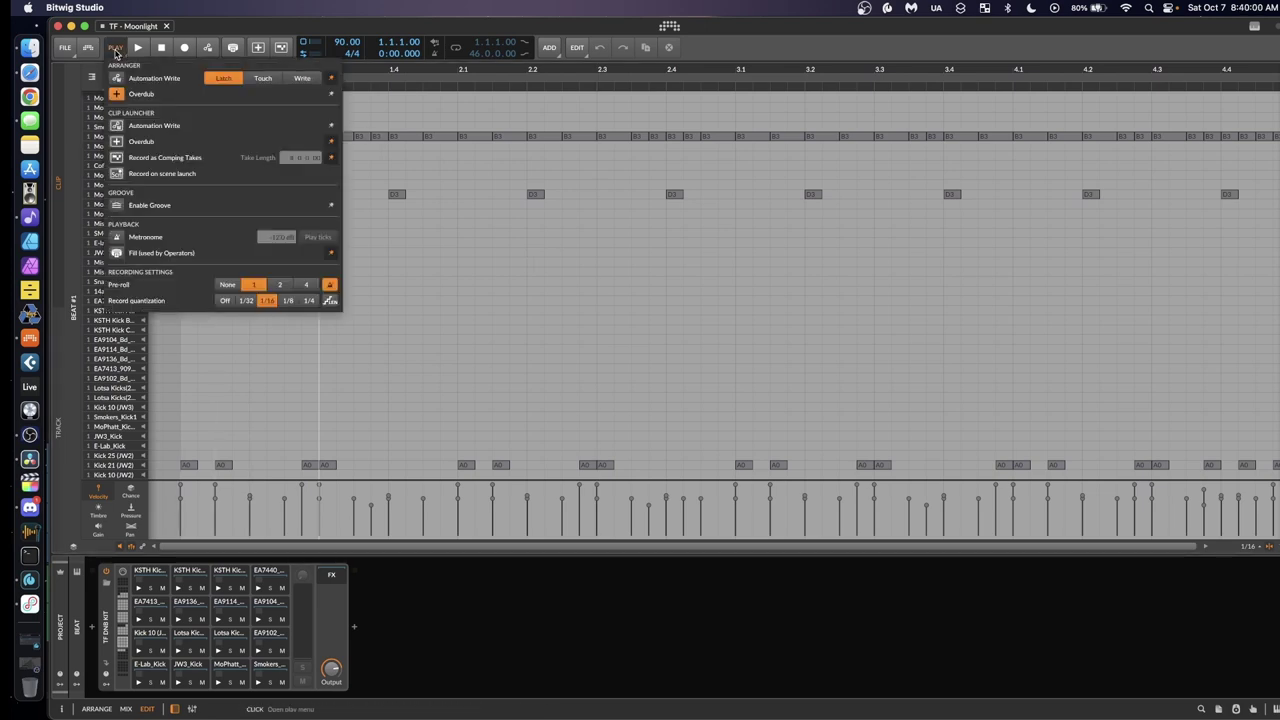
left_click(115, 49)
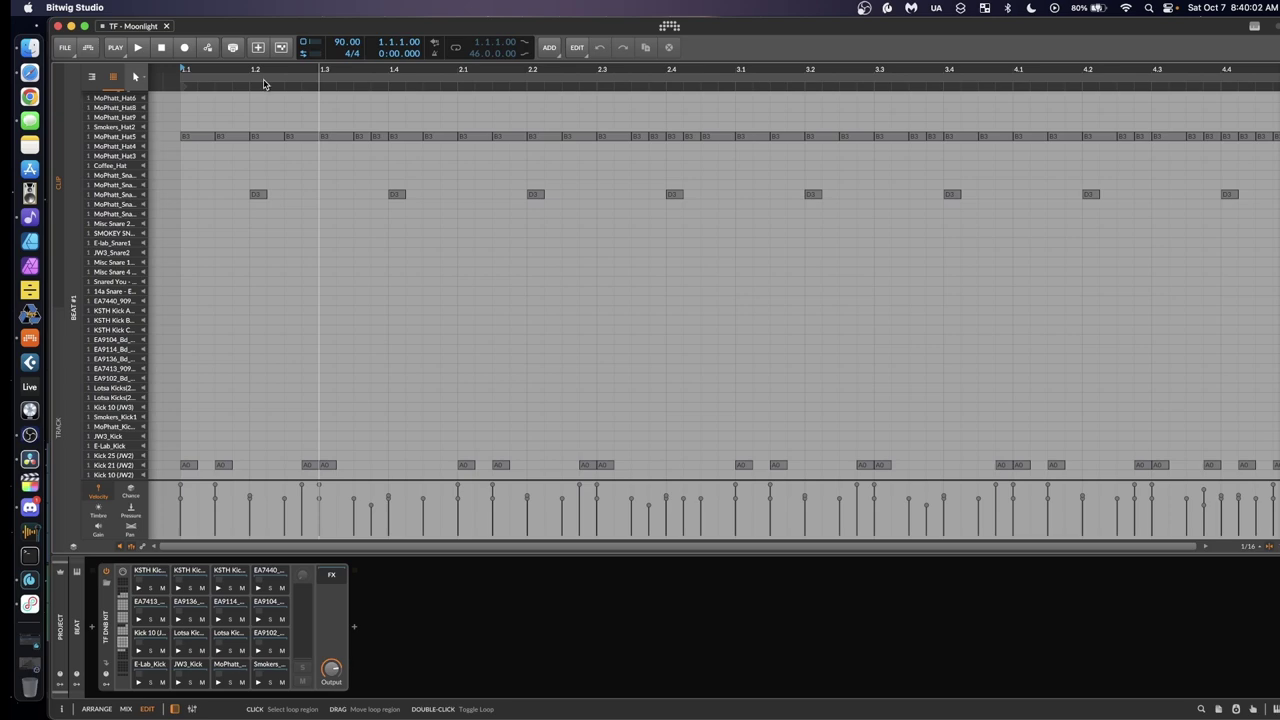
Start playback and solo the Beat track in the arrangement
key("space")
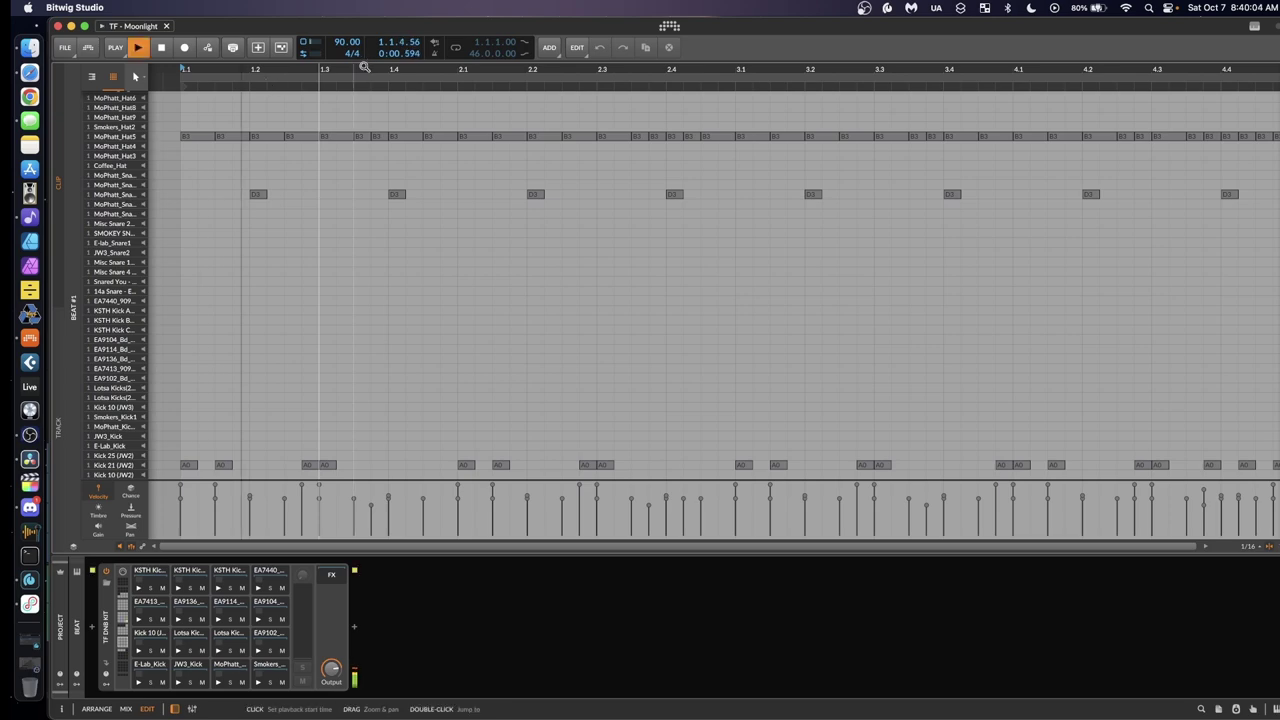
key("alt+2")
key("alt+1")
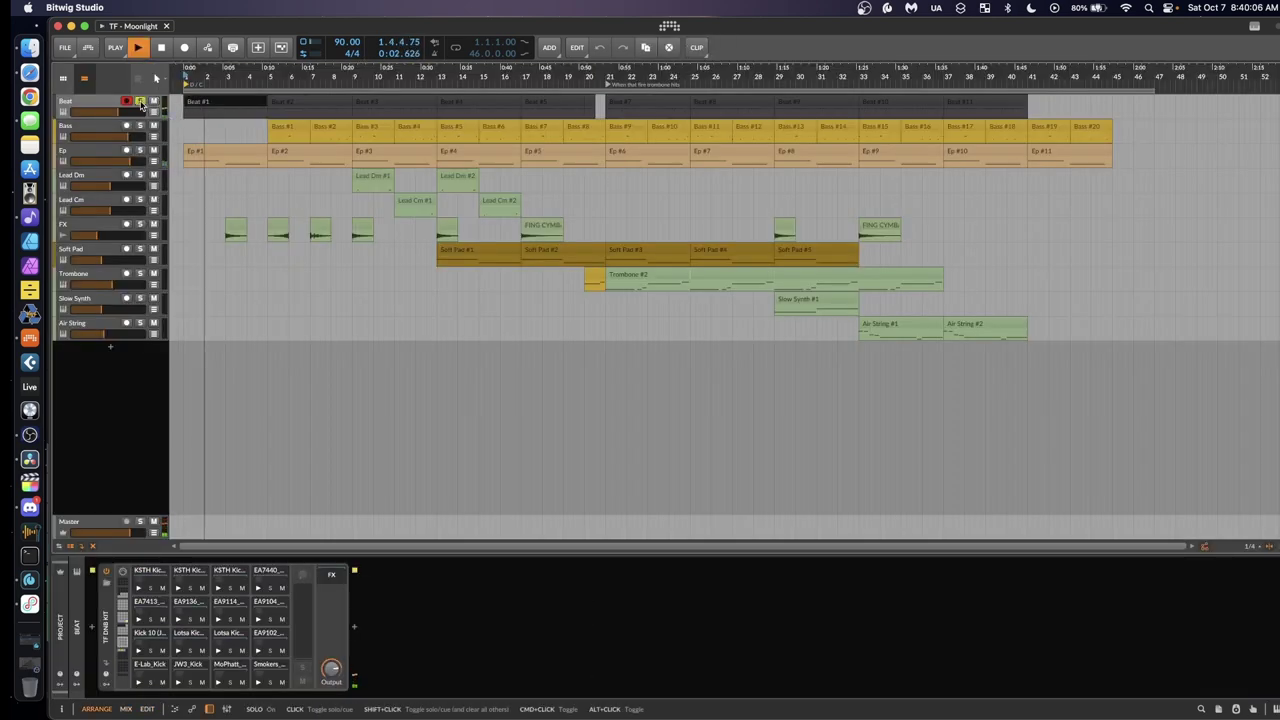
Review the Beat #1 clip's notes from start to end while listening to the soloed drums, and stop playback
key("alt+2")
key("alt+3")
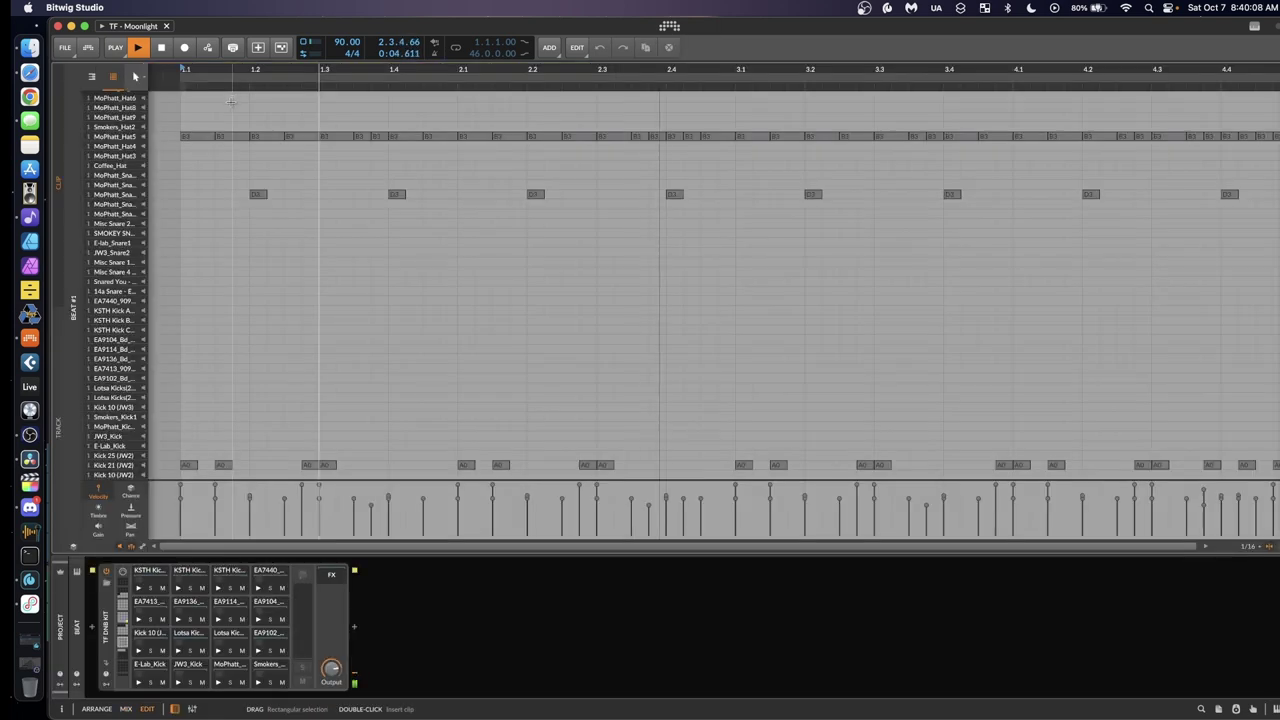
scroll(338, 188, "right", 5)
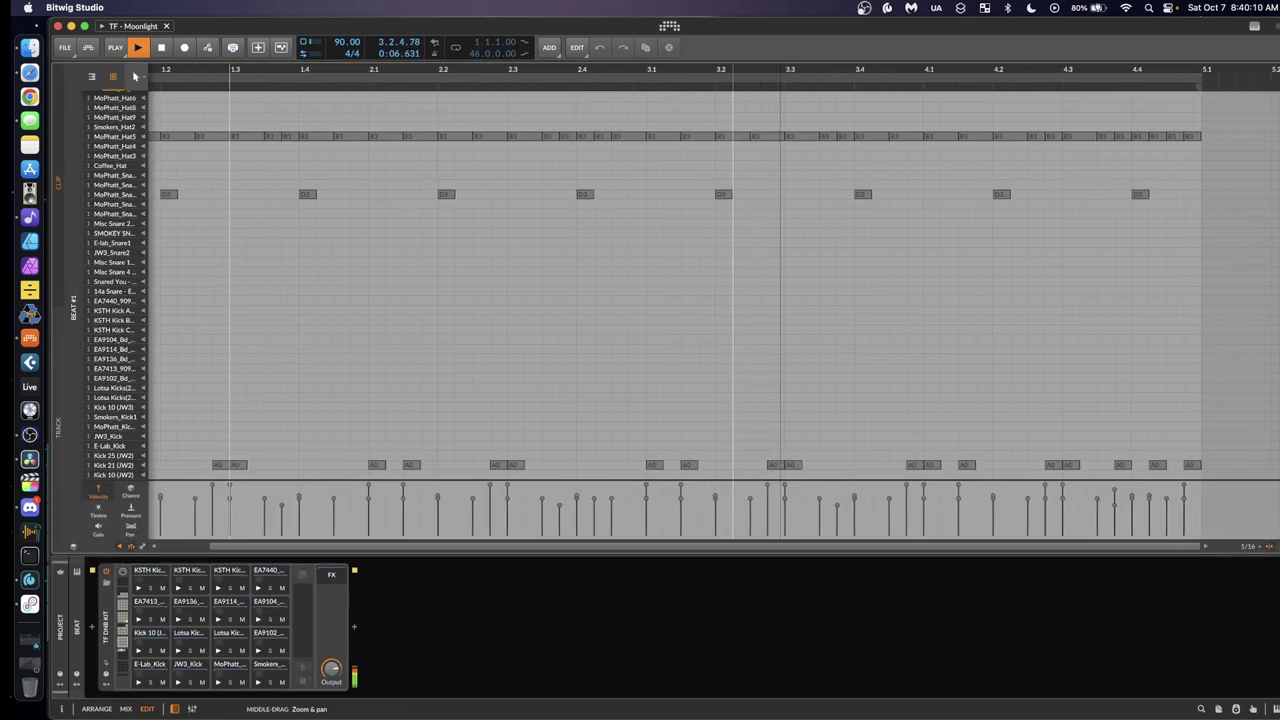
scroll(660, 300, "right", 1)
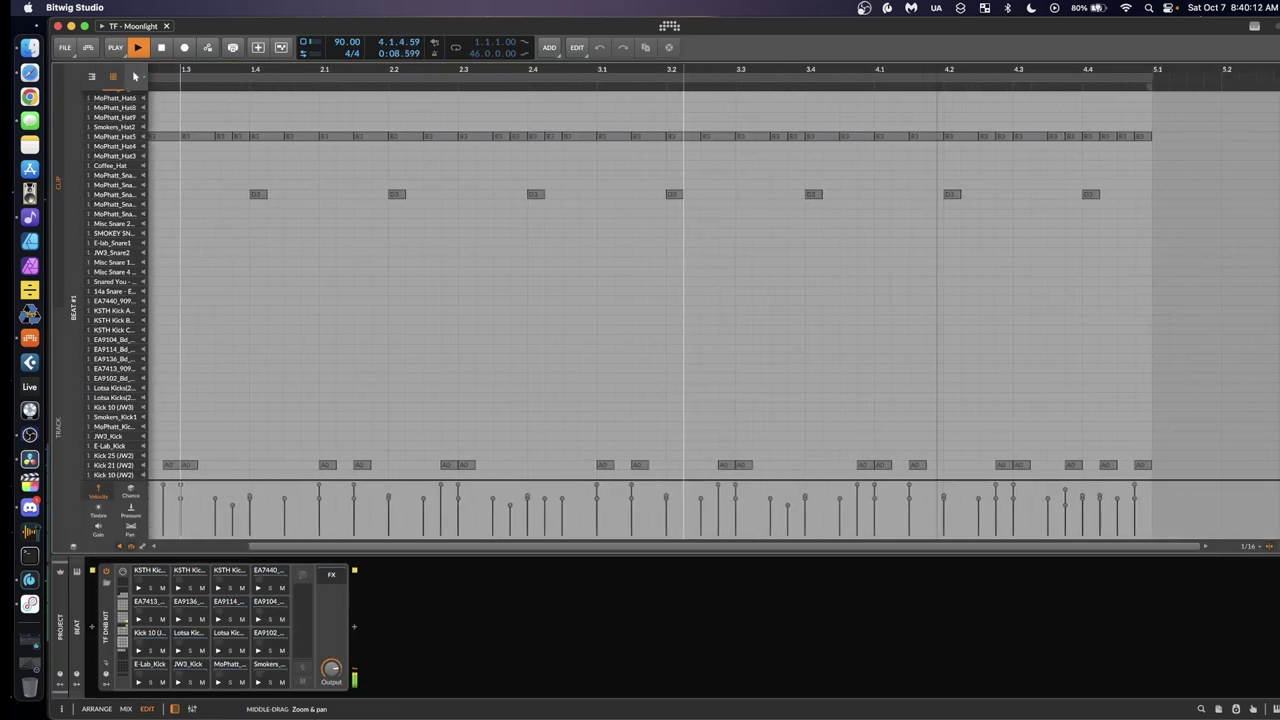
scroll(660, 300, "left", 3)
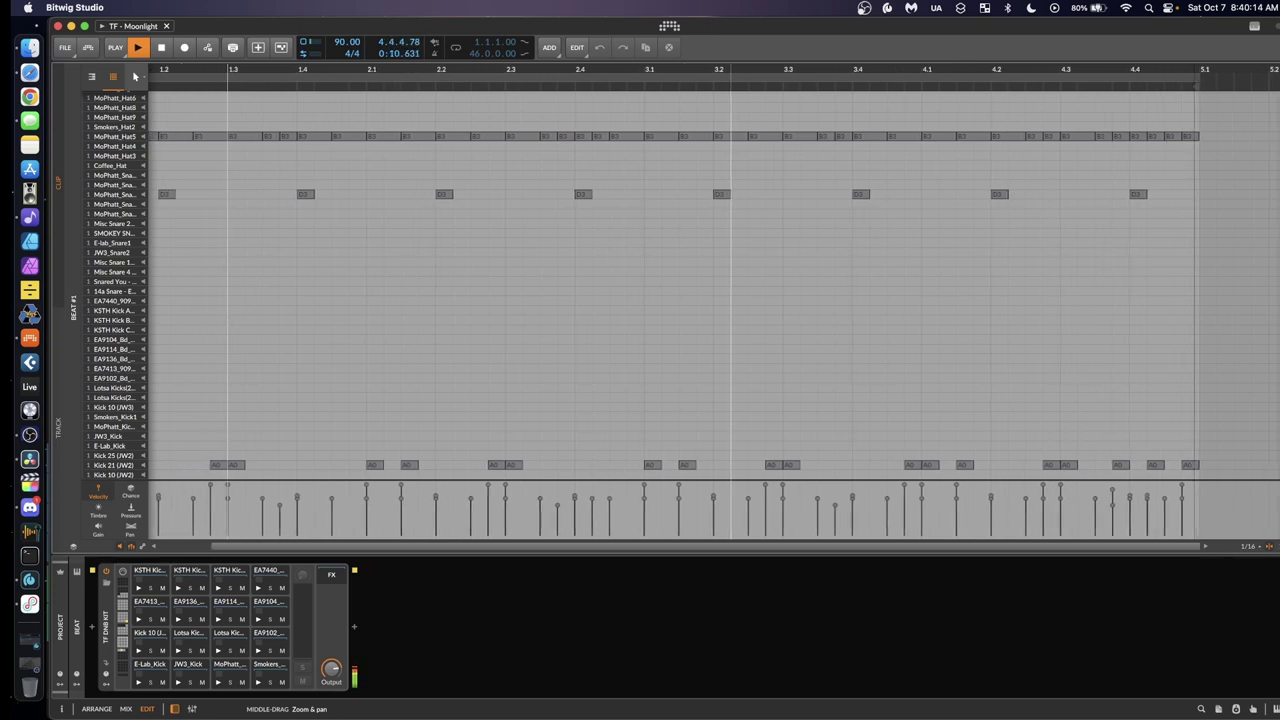
scroll(527, 245, "left", 4)
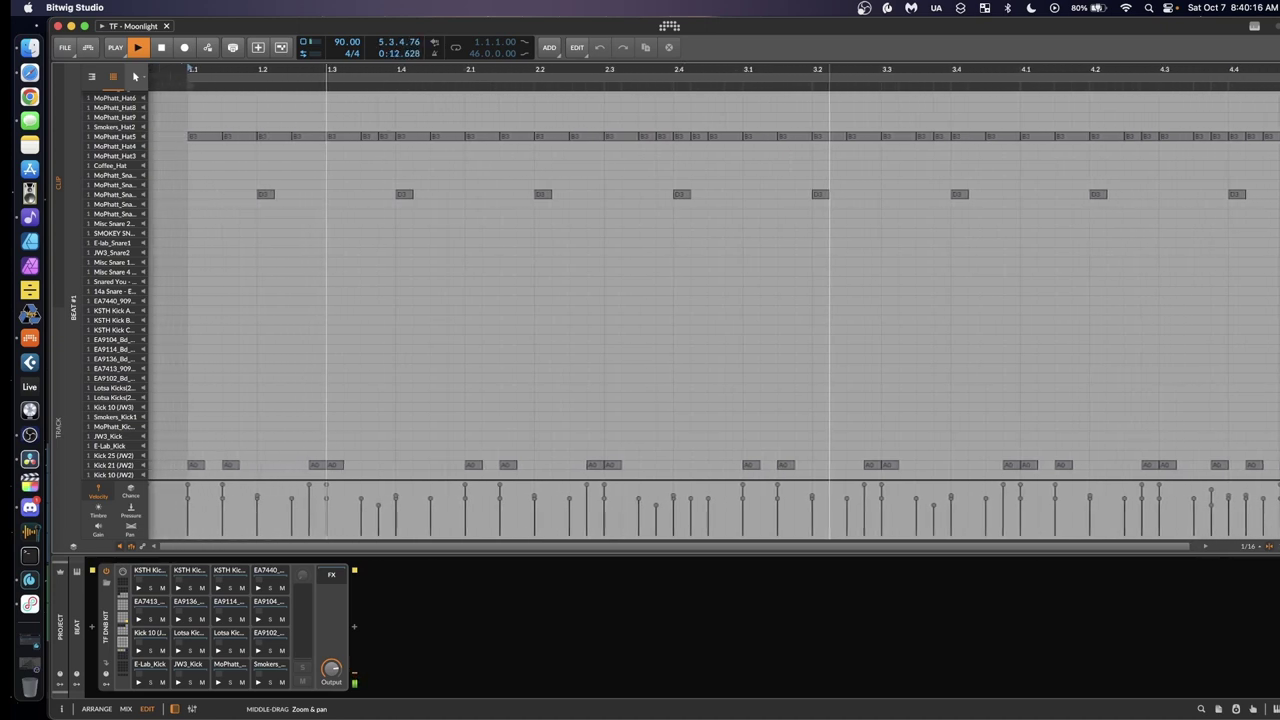
key("space")
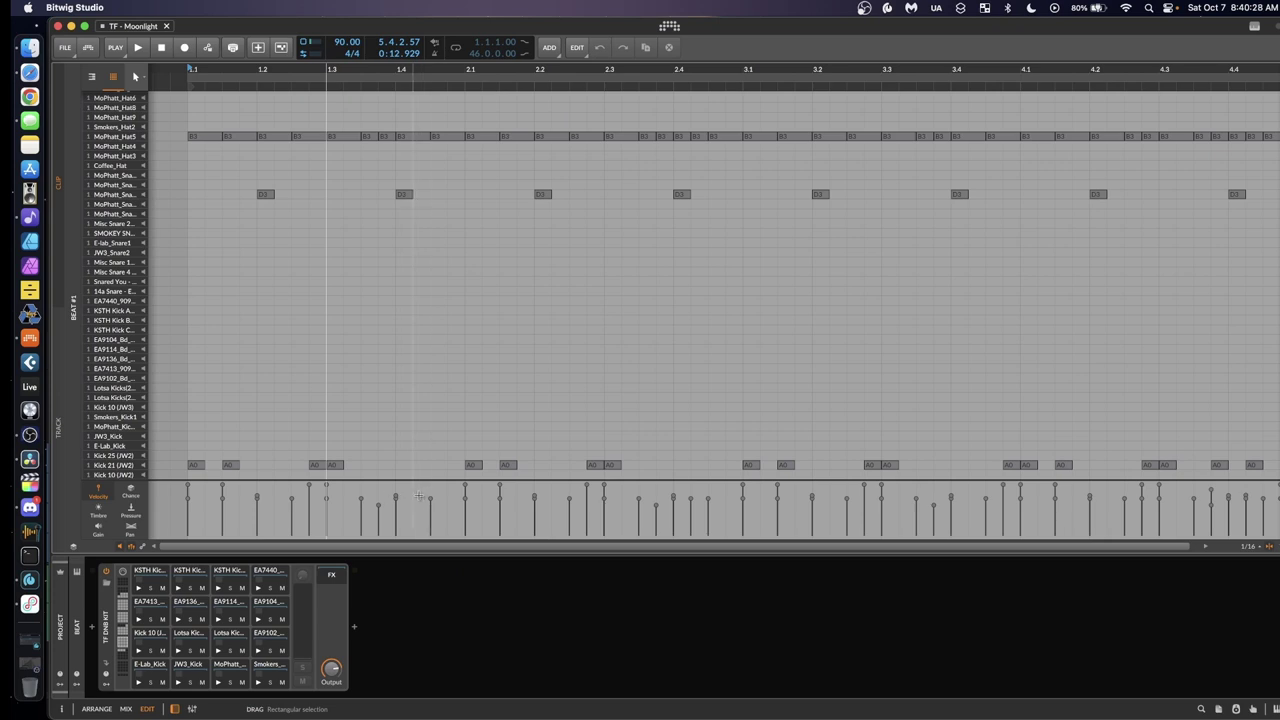
Expand the Beat track's drum channels in the mixer and play the MoPhatt_Hat5 channel in solo
key("alt+2")
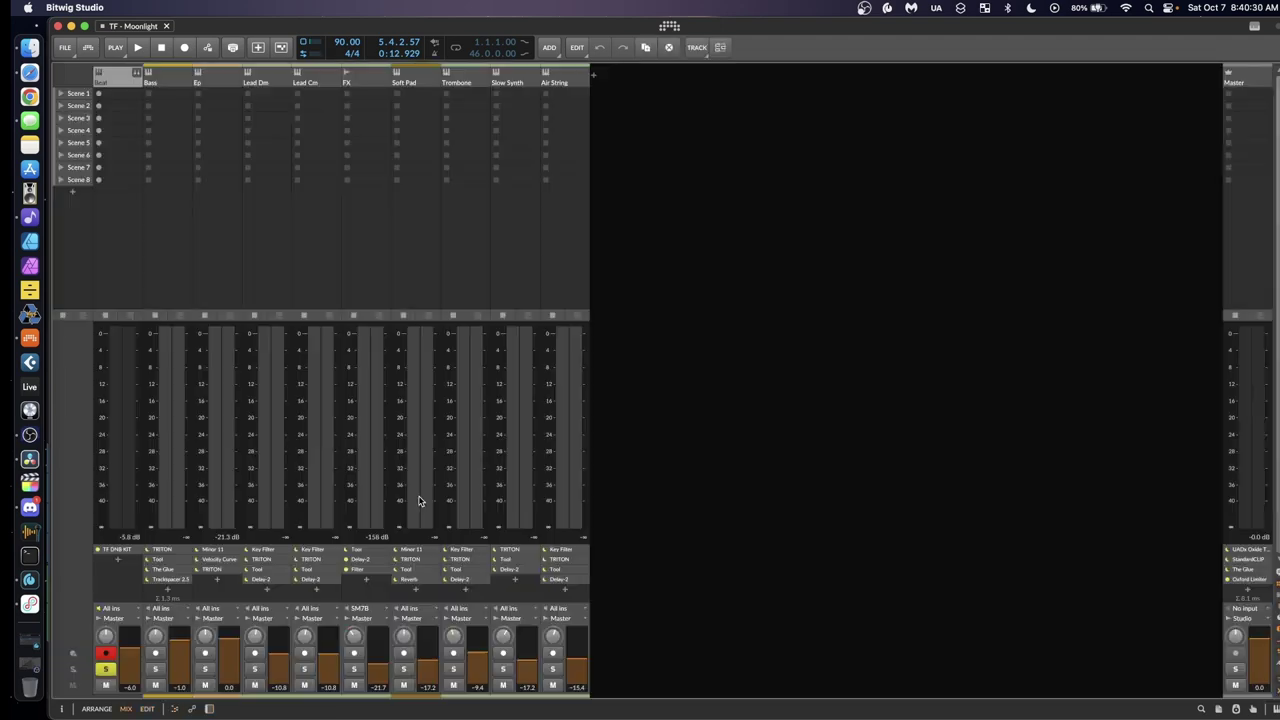
left_click(134, 80)
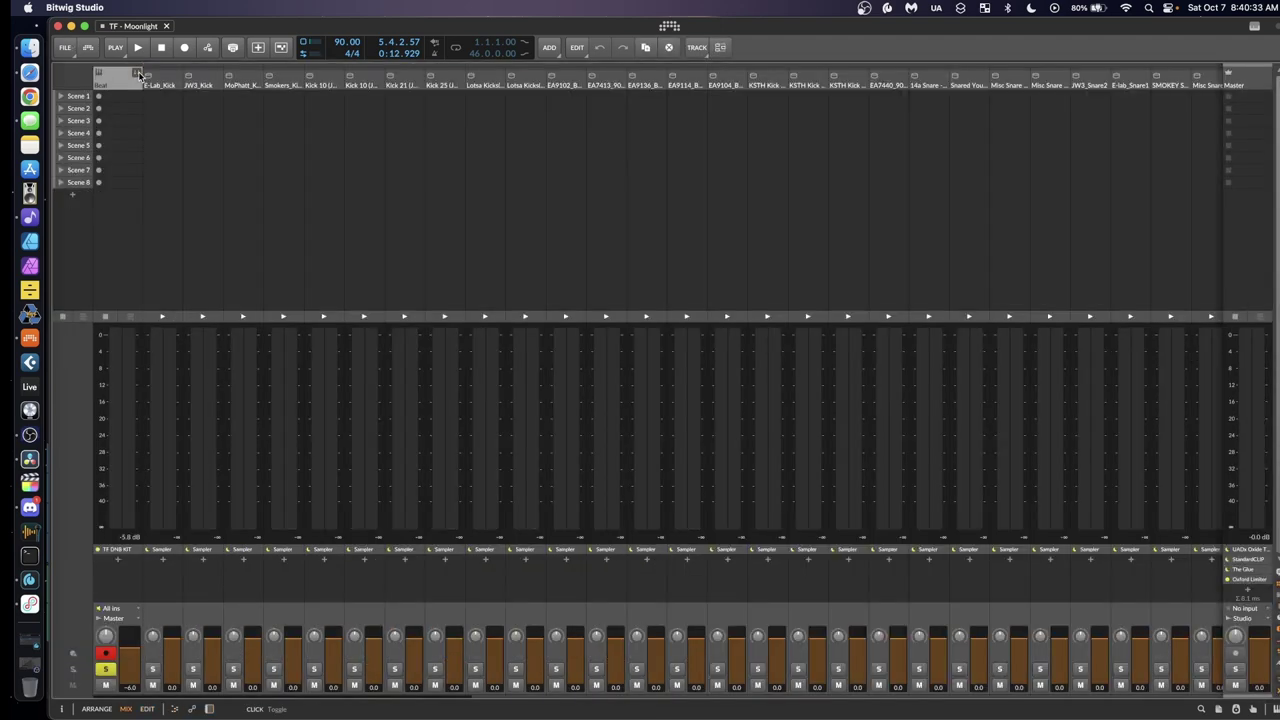
left_click(527, 696)
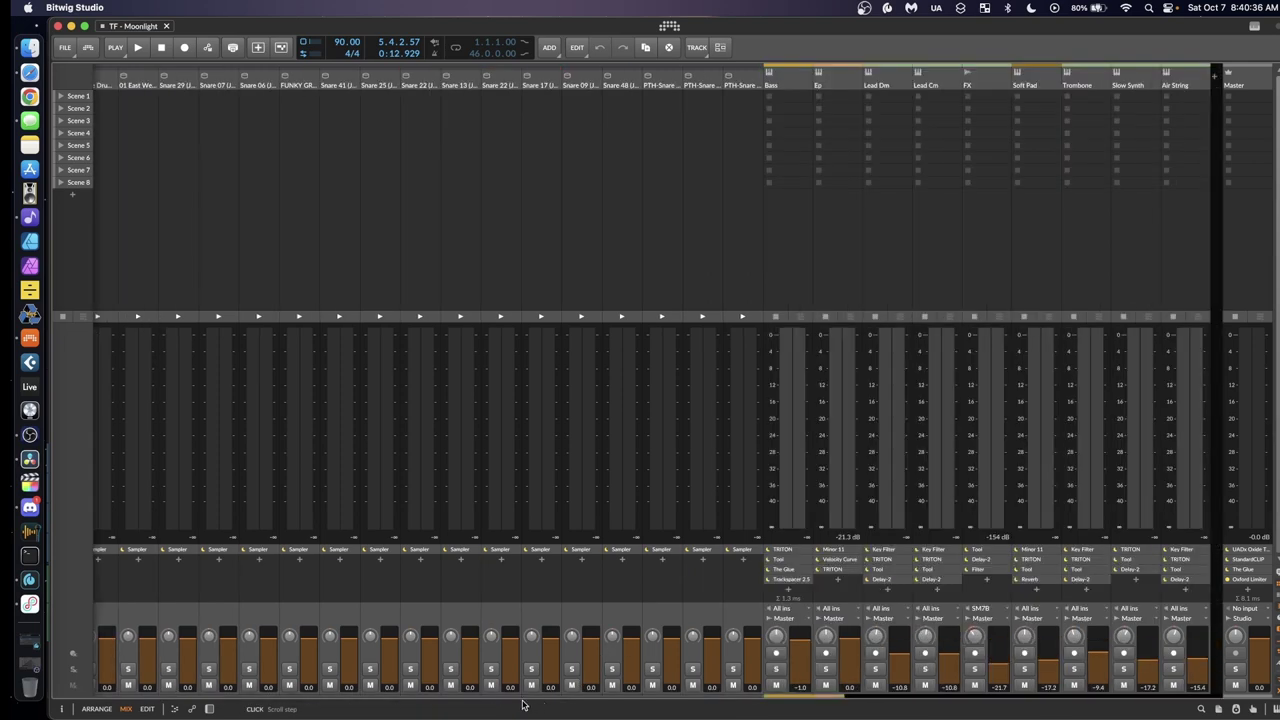
left_click_drag(903, 698, 478, 711)
left_click(603, 668)
key("space")
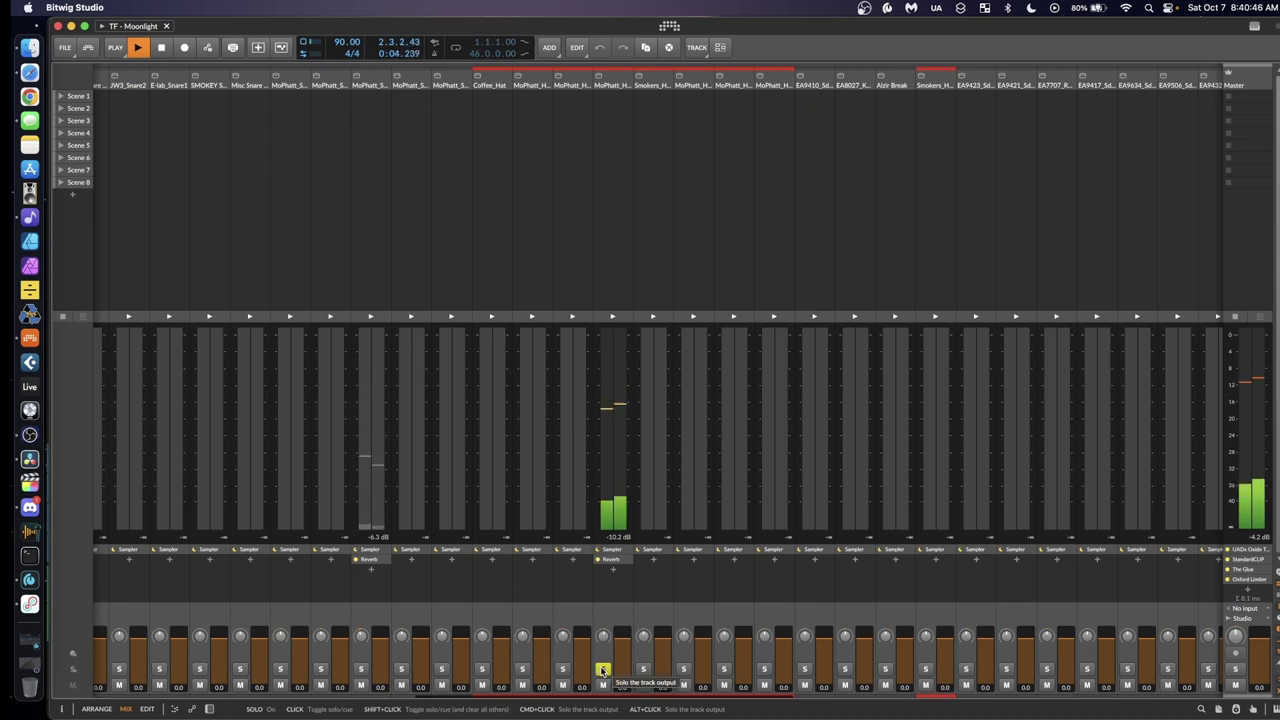
Audition the MoPhatt_Snare3 channel alone in solo and show its Reverb device settings
left_click(361, 668)
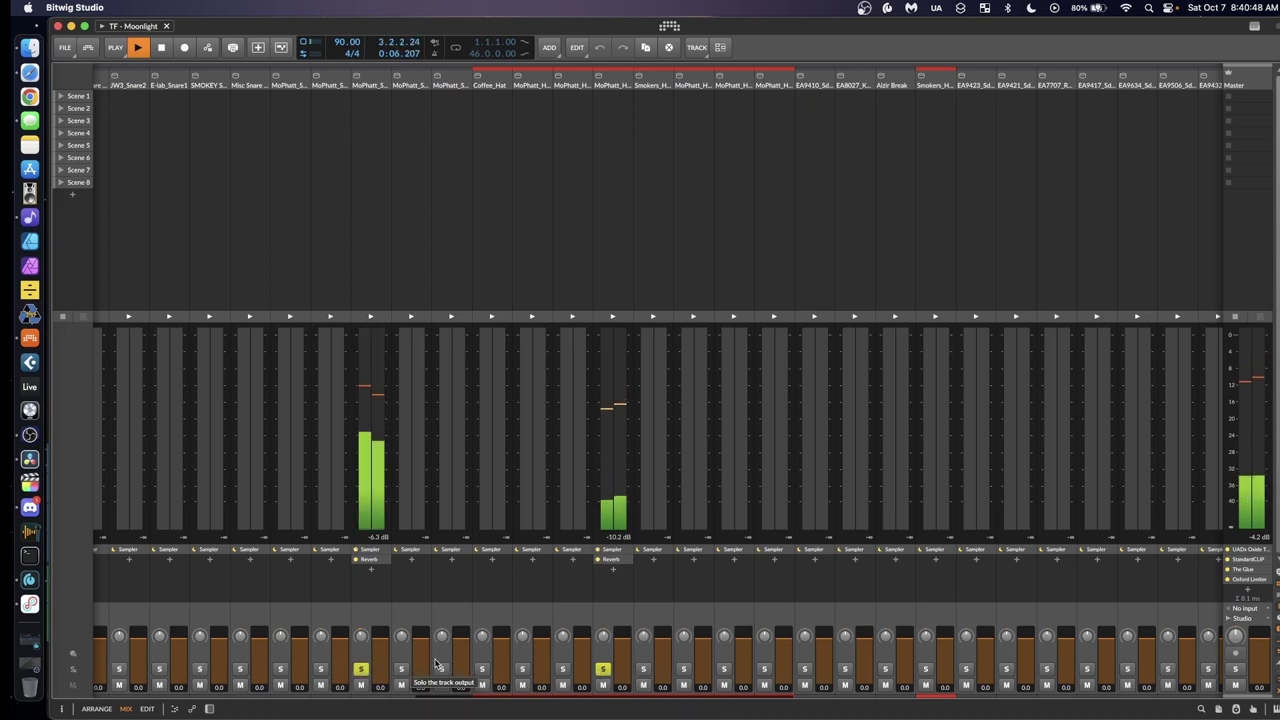
left_click(603, 668)
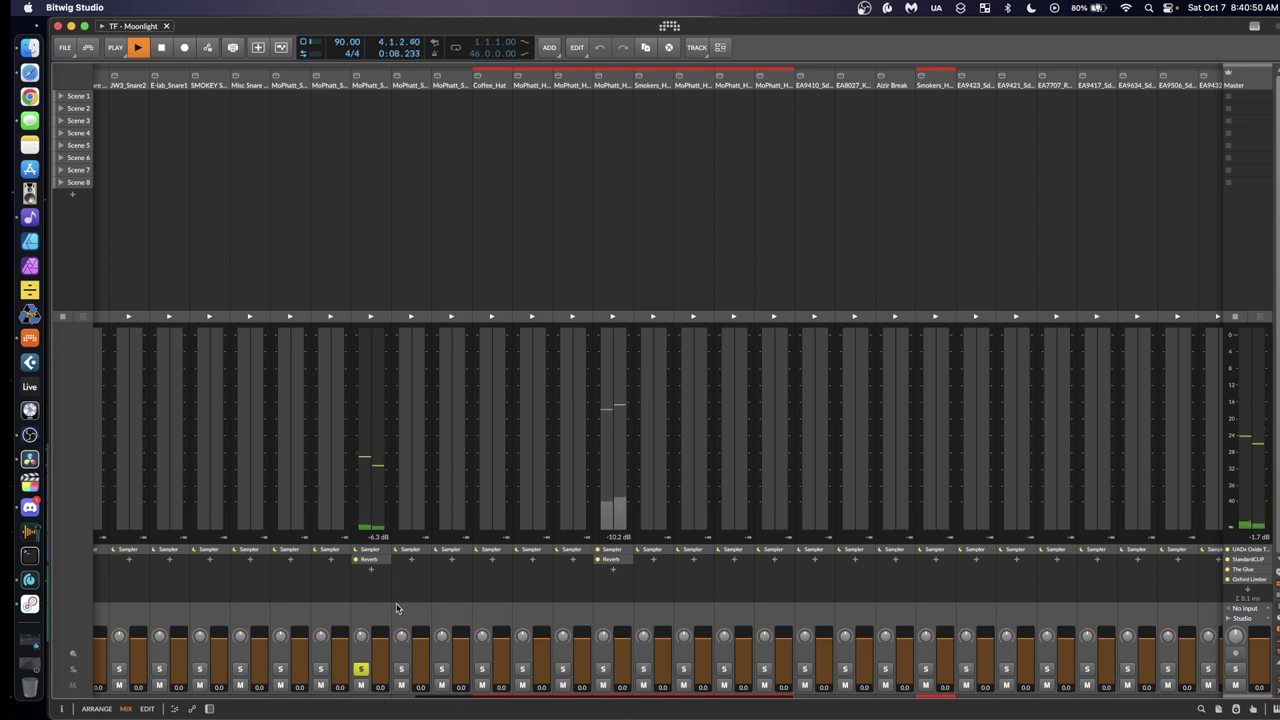
left_click(371, 560)
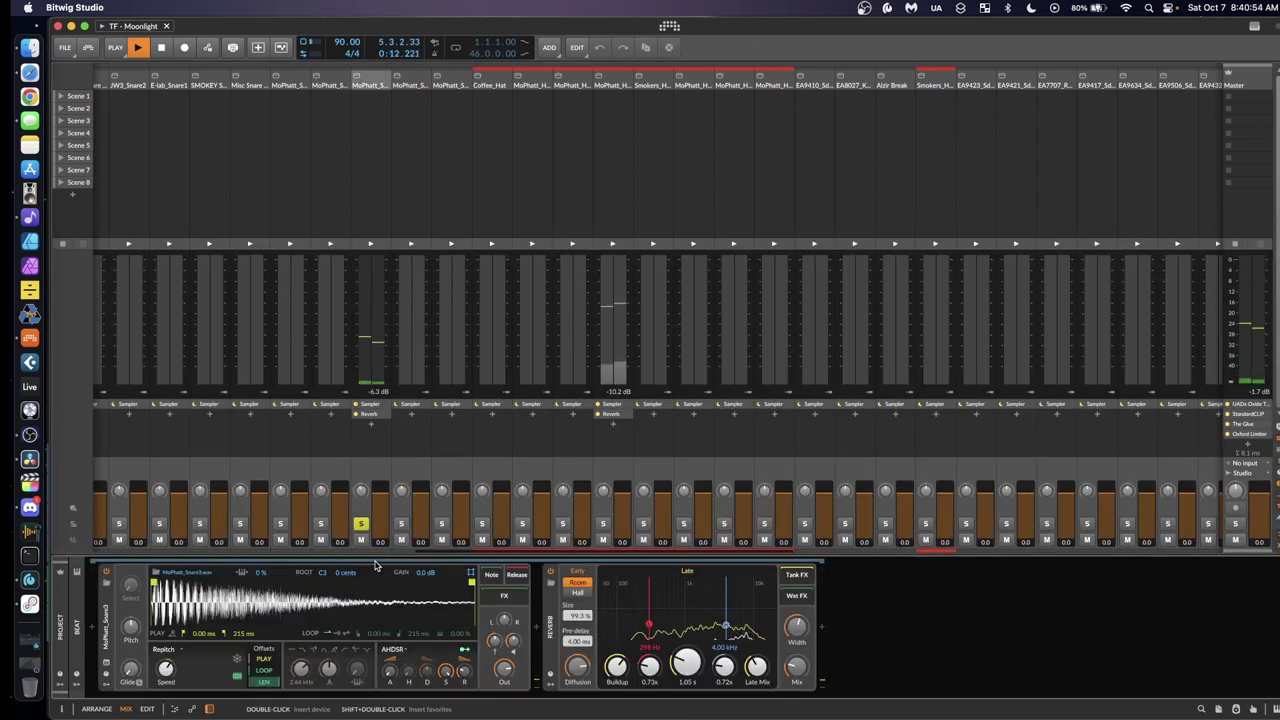
Listen to the MoPhatt hat and snare soloed together, stop playback and clear both channel solos
left_click(602, 525)
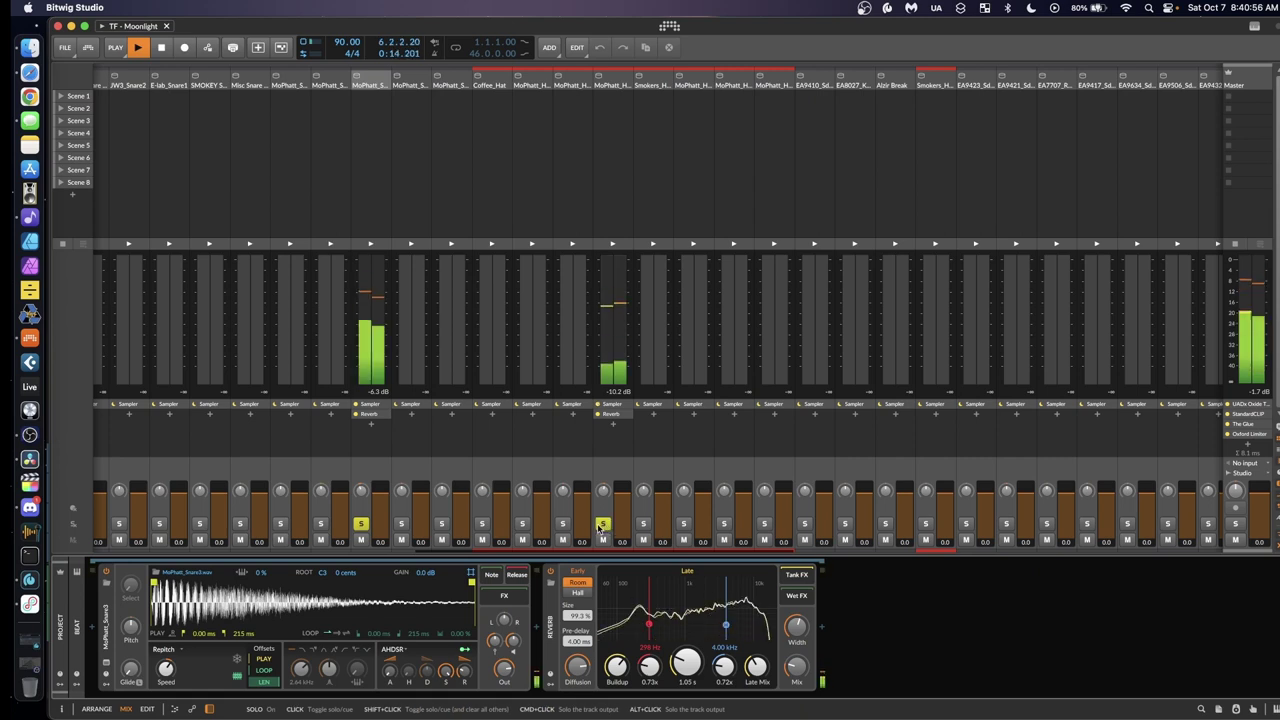
key("space")
left_click(361, 523)
left_click(602, 524)
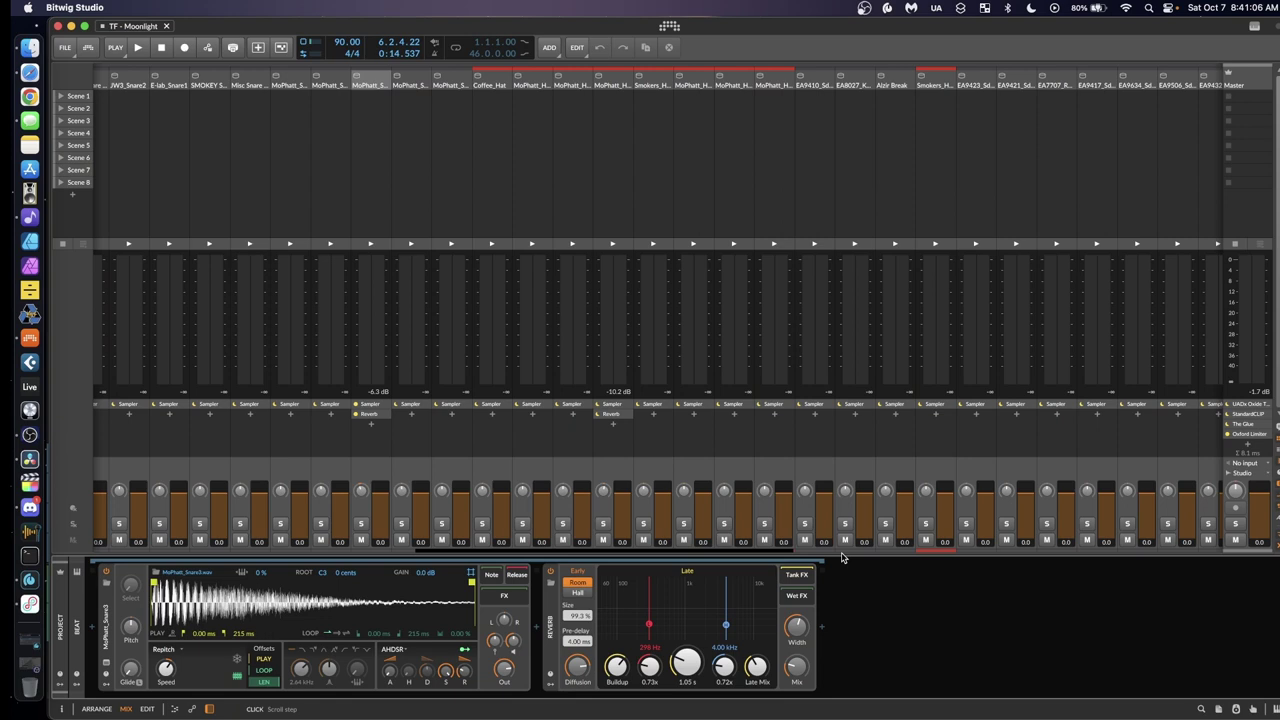
Collapse the Beat track's drum channels in the mixer and return to the arrangement timeline
left_click(842, 558)
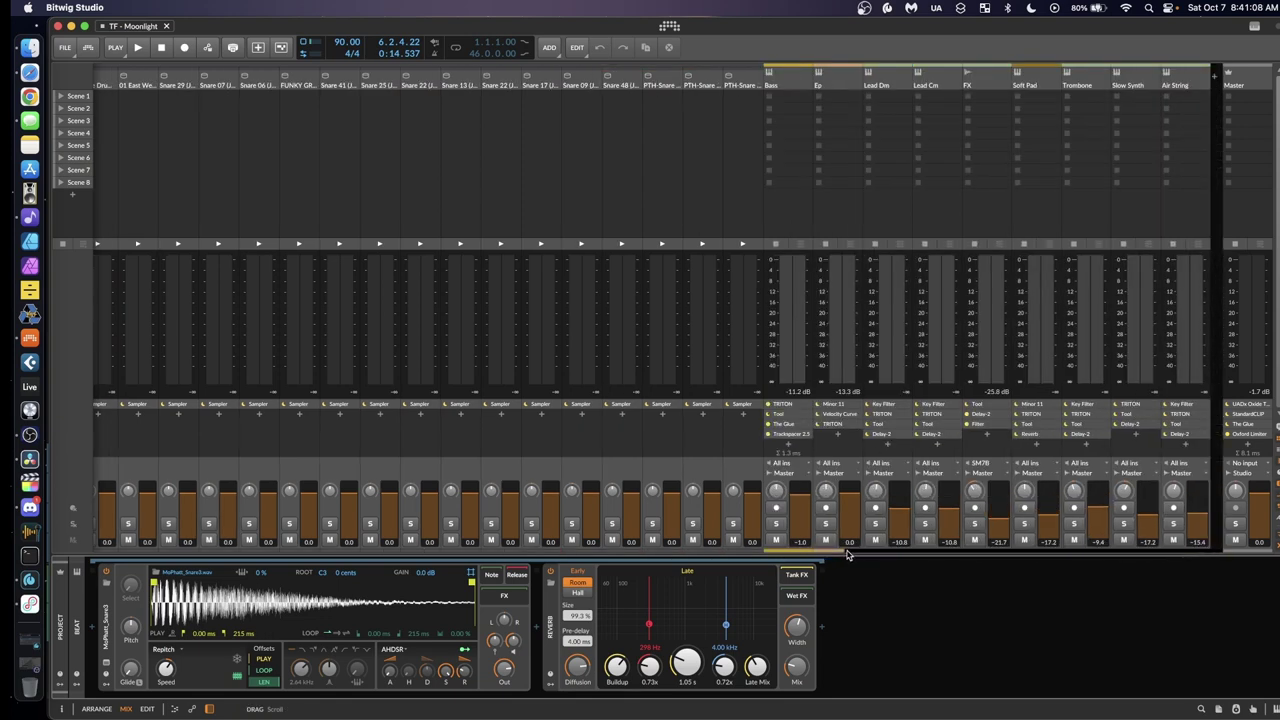
left_click(757, 553)
scroll(612, 490, "left", 5)
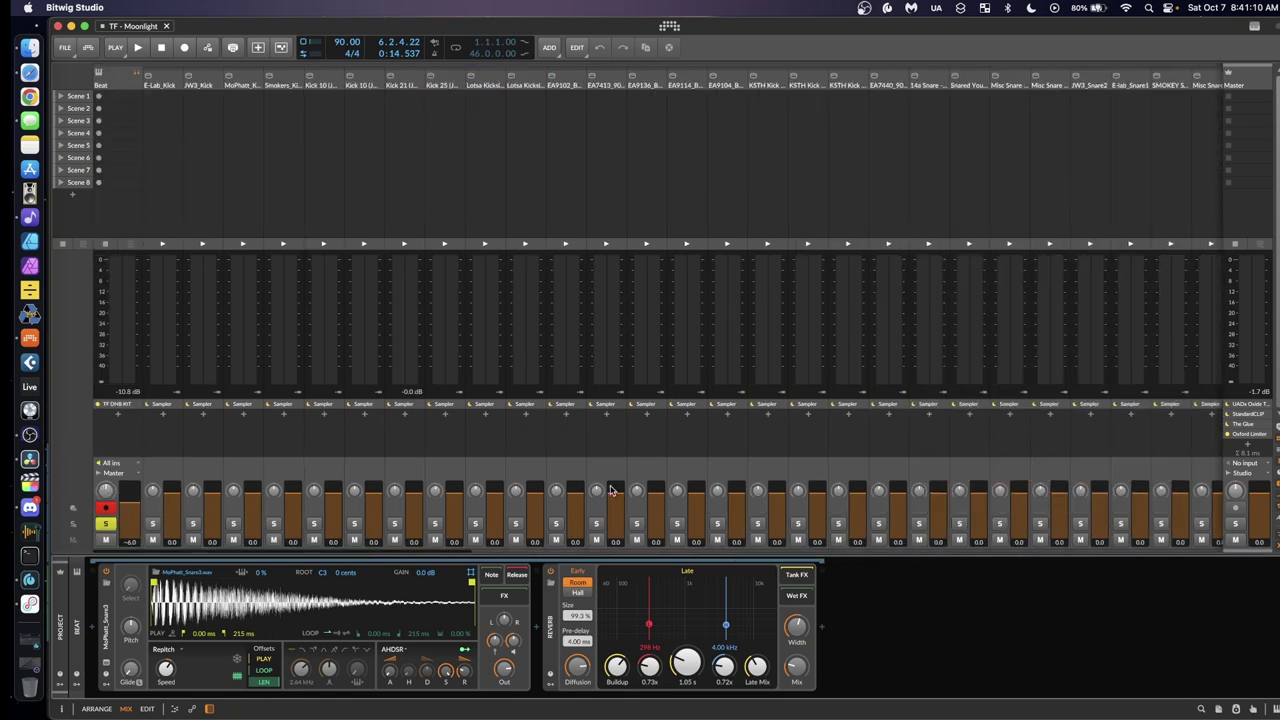
left_click(98, 72)
key("alt+1")
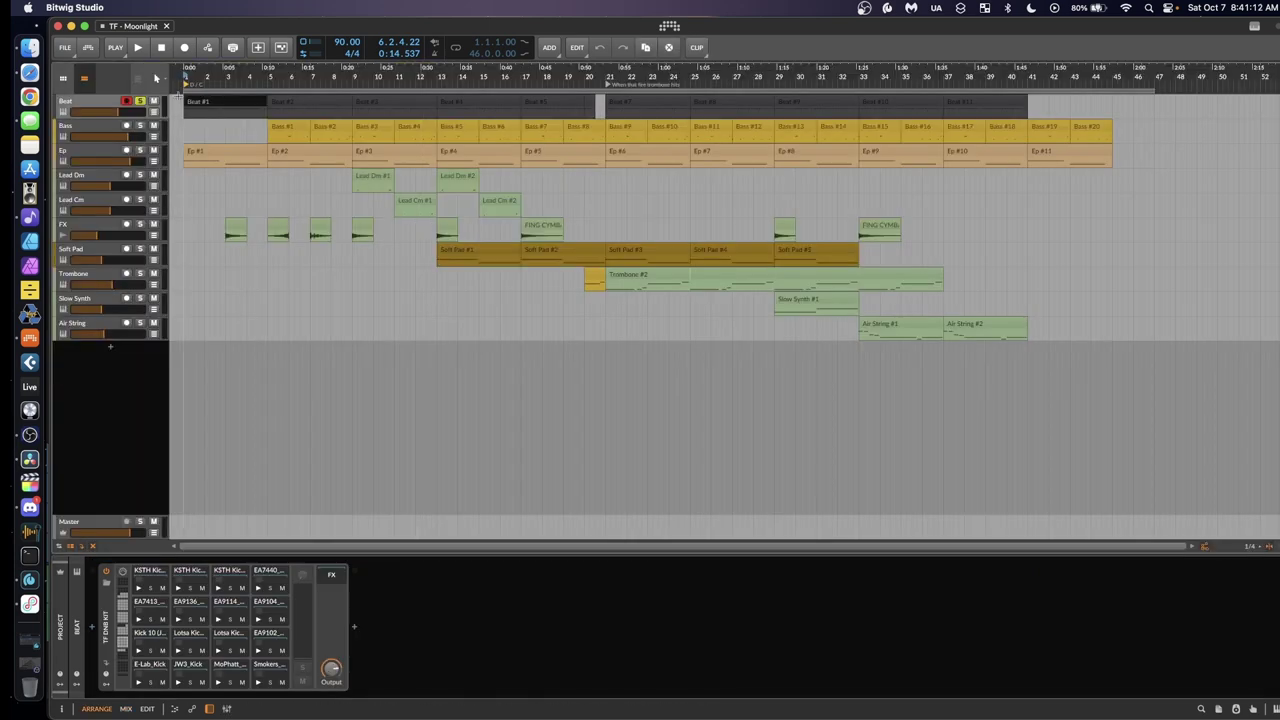
key("alt+2")
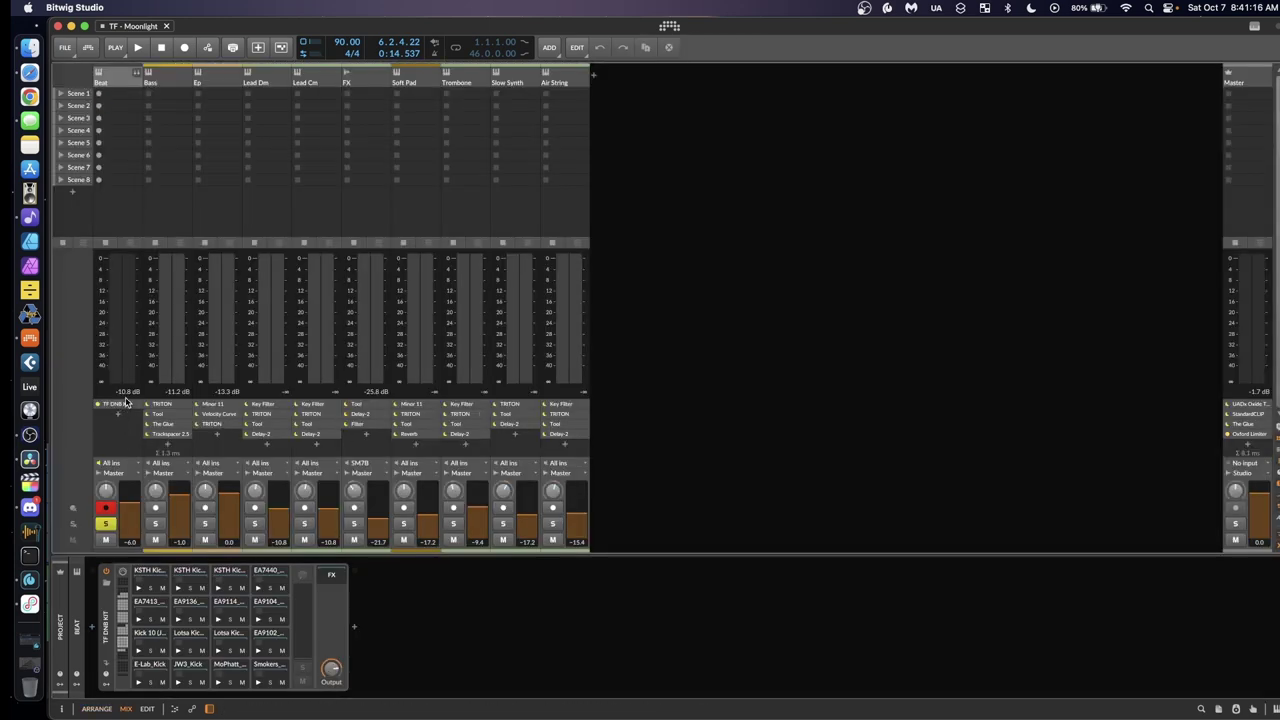
key("alt+1")
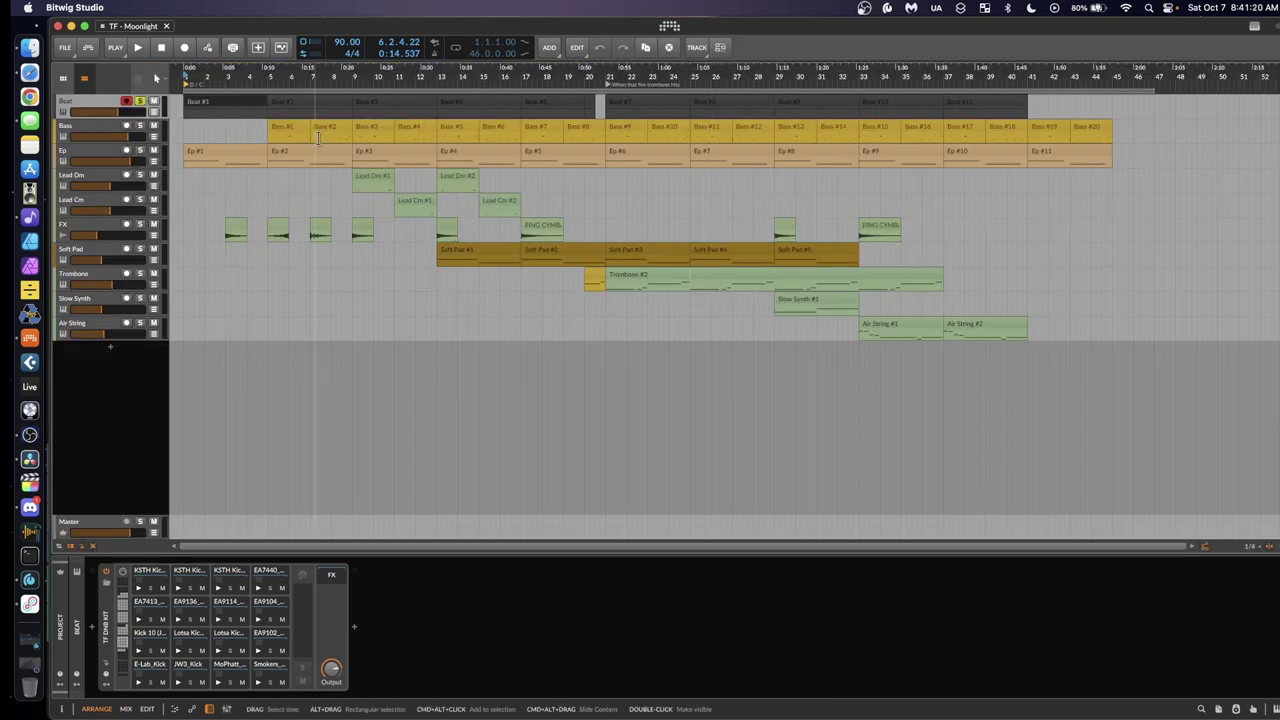
Select the Ep track, clear the Beat solo and play the Ep part from the start in solo
key("space")
key("Down")
key("Down")
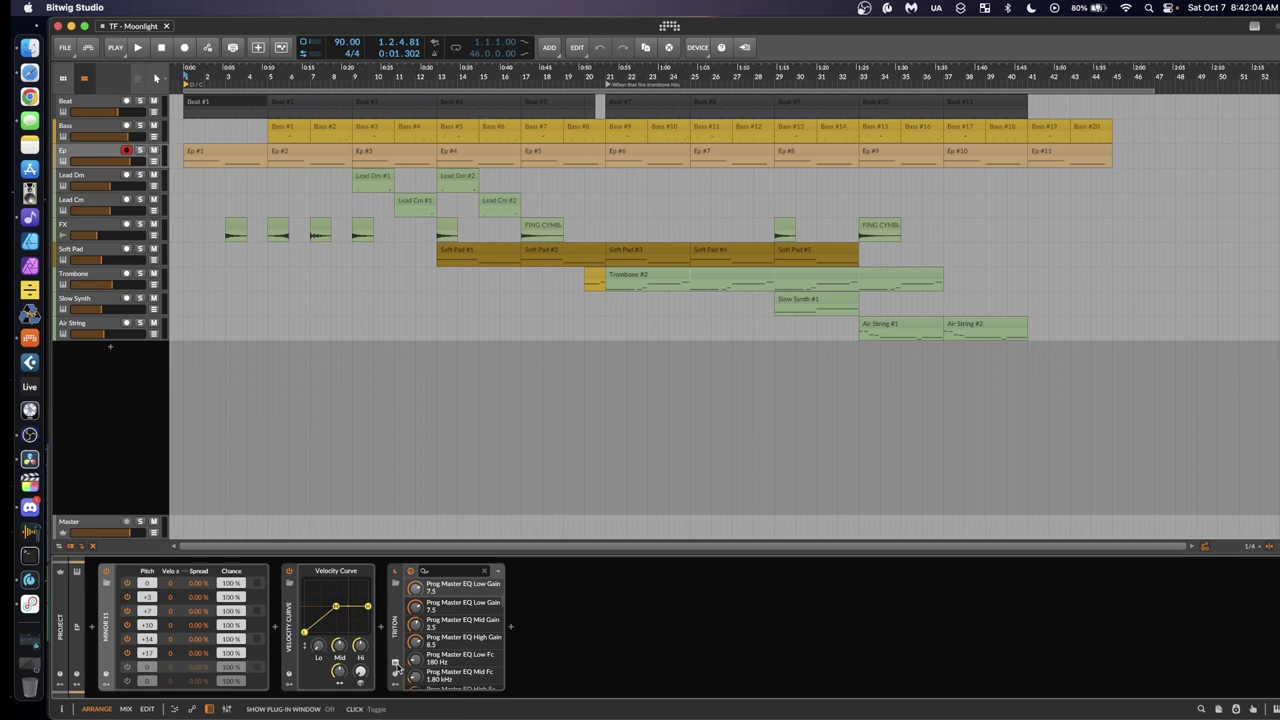
left_click(140, 150)
key("space")
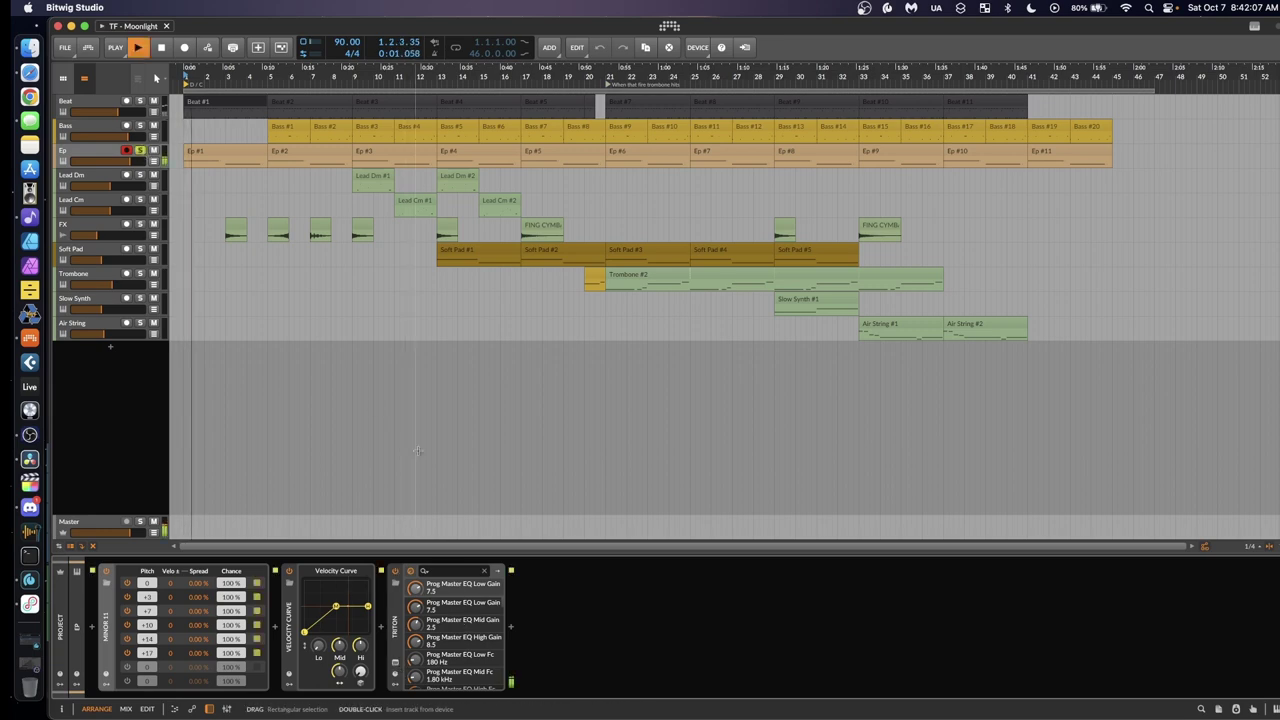
Examine the Ep #1 clip's notes in the note editor, stop playback and return to the arrangement
double_click(236, 152)
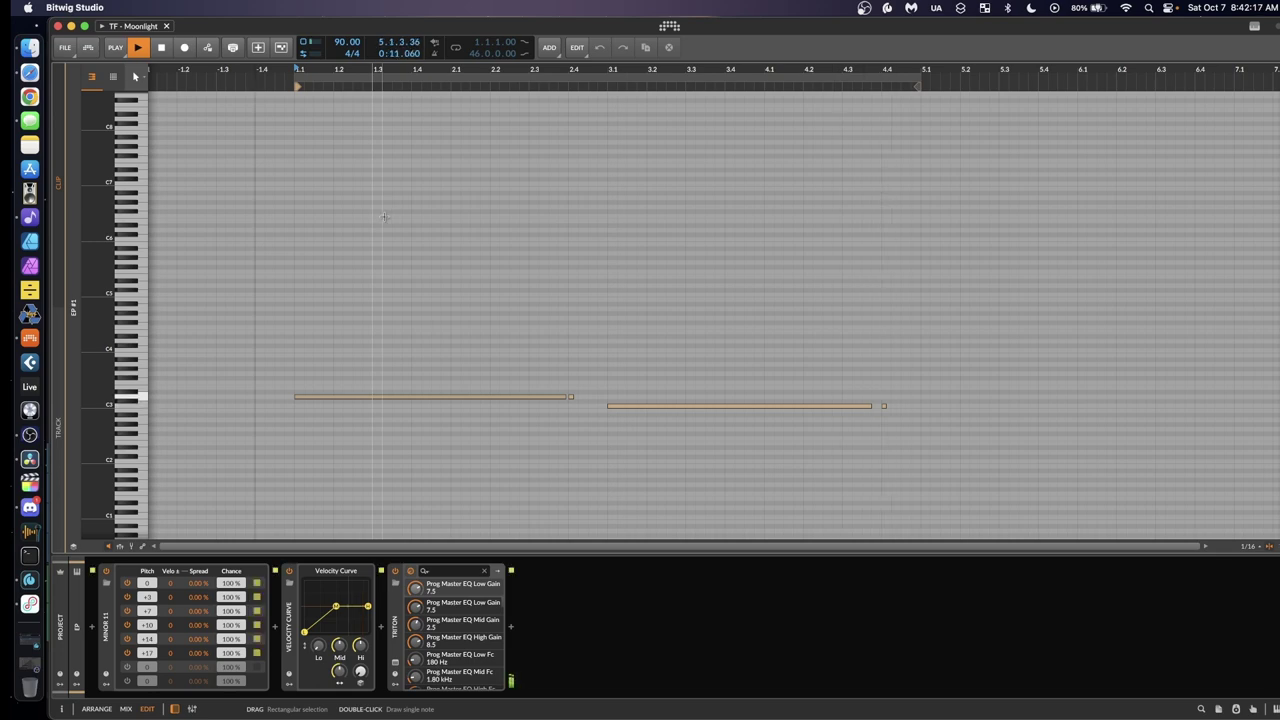
key("space")
key("alt+2")
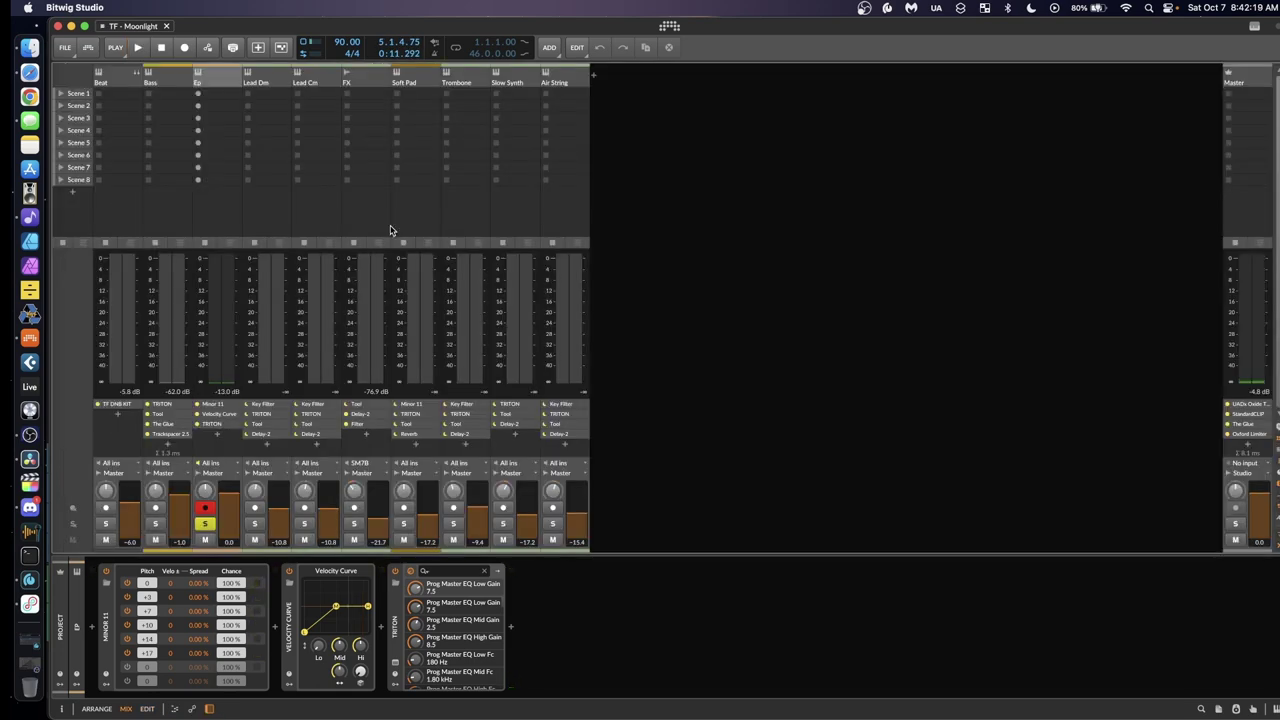
key("alt+1")
Review the Ep track's Wavetable EP sound and the program browser in TRITON, close the plug-in and select the Velocity Curve device
left_click(396, 665)
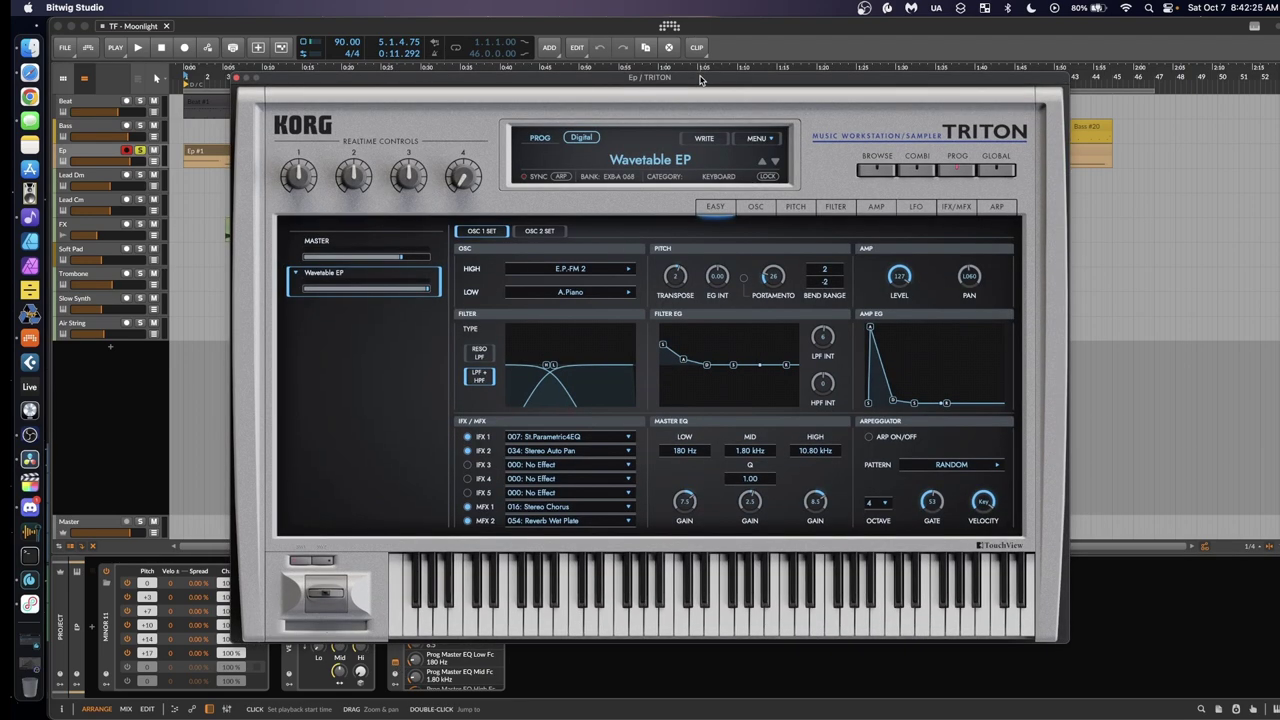
left_click(874, 170)
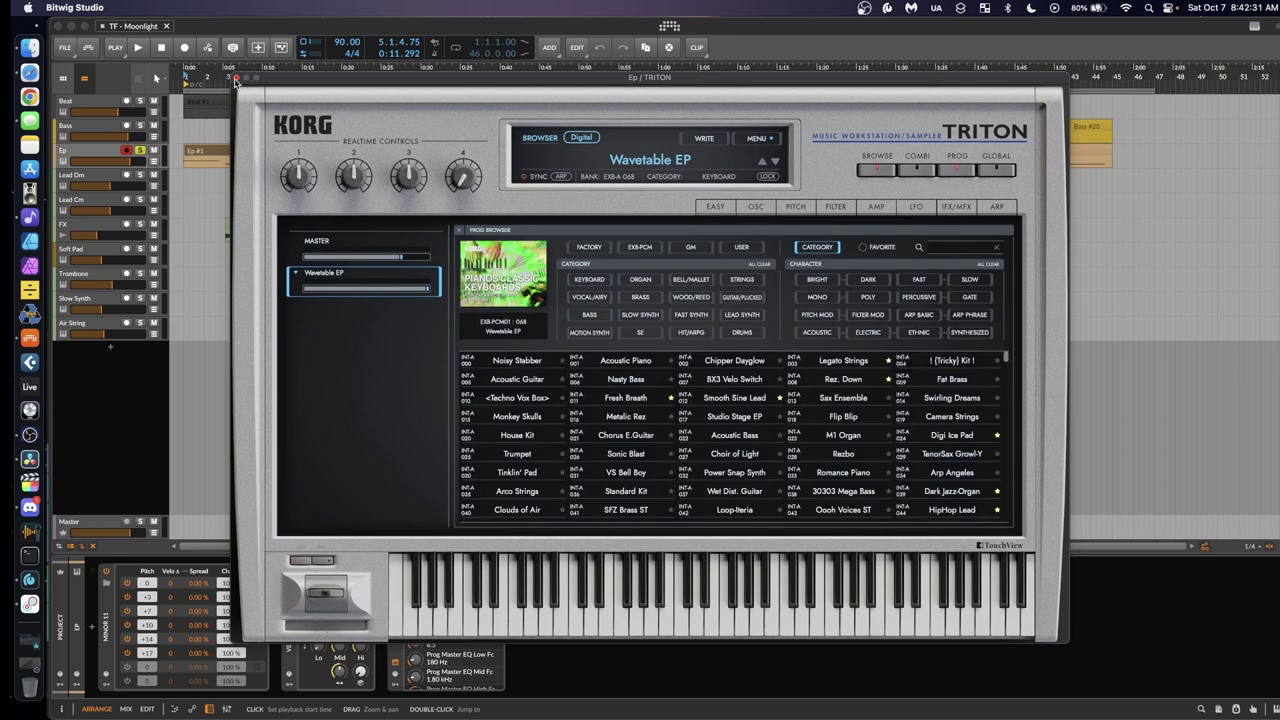
left_click(236, 79)
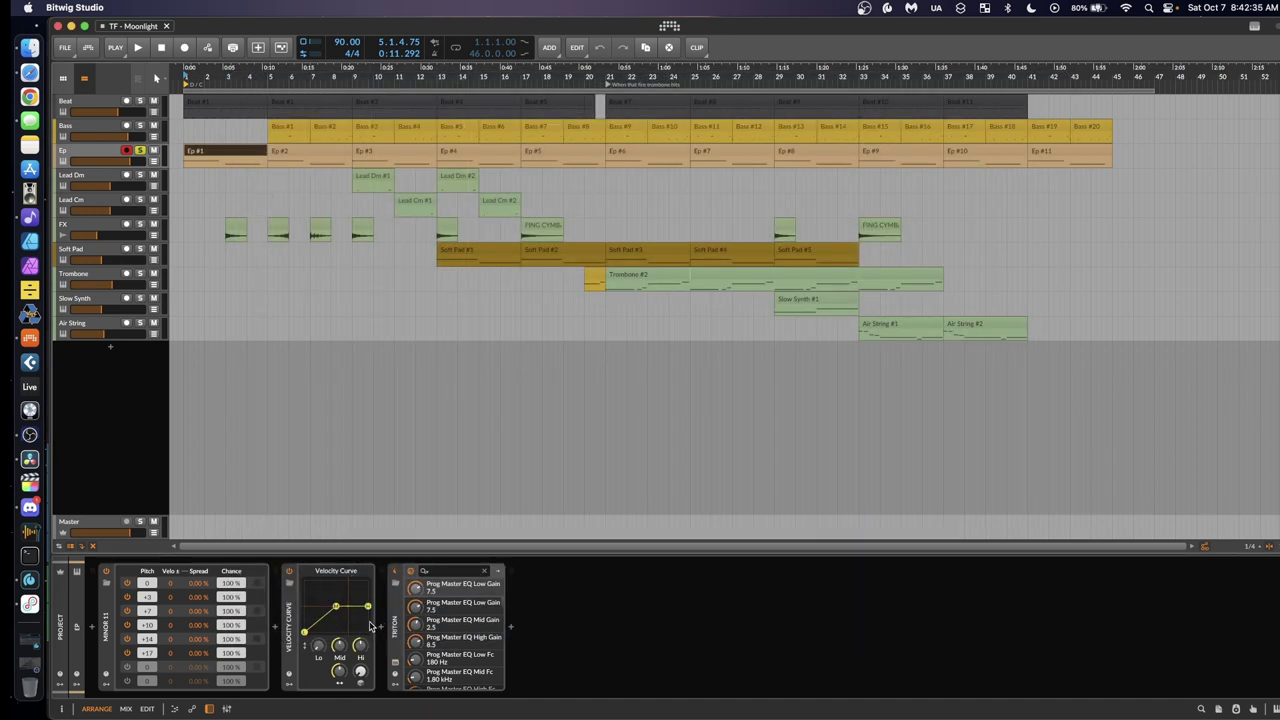
left_click(290, 625)
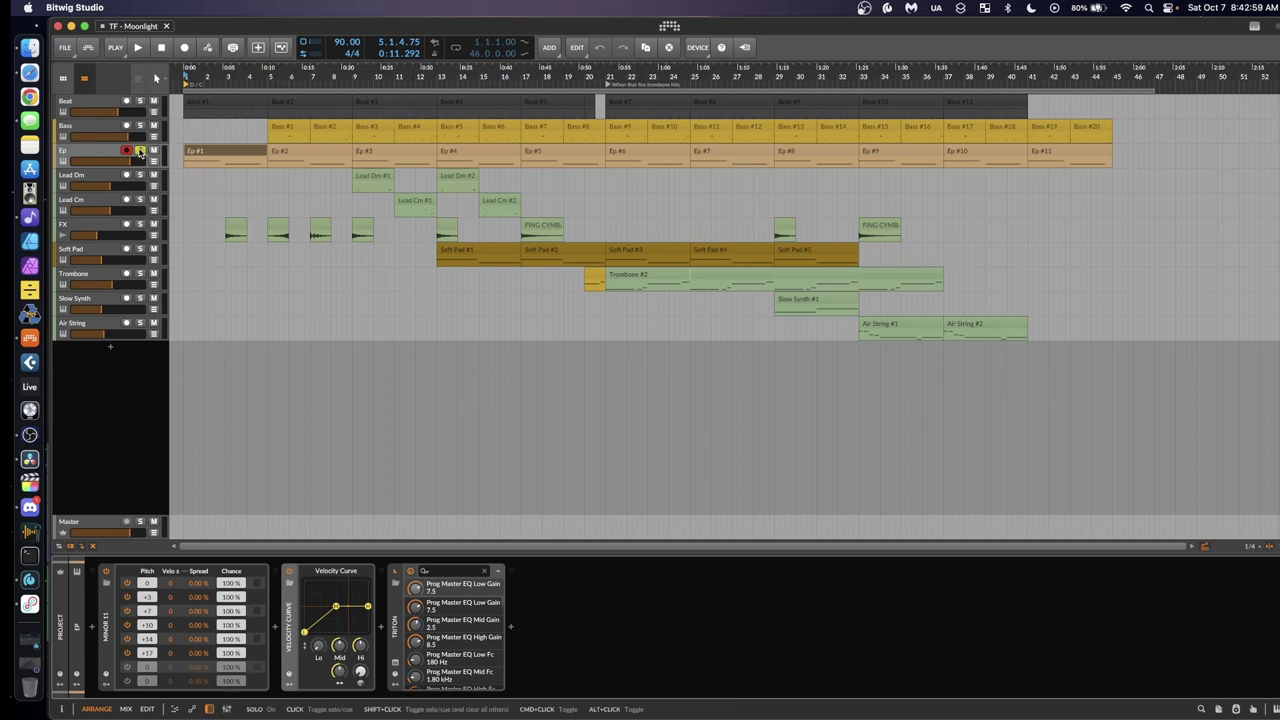
Clear the Ep solo, select the Lead Dm track and examine the Lead Dm #1 clip's notes alongside its Key Filter device
left_click(138, 180)
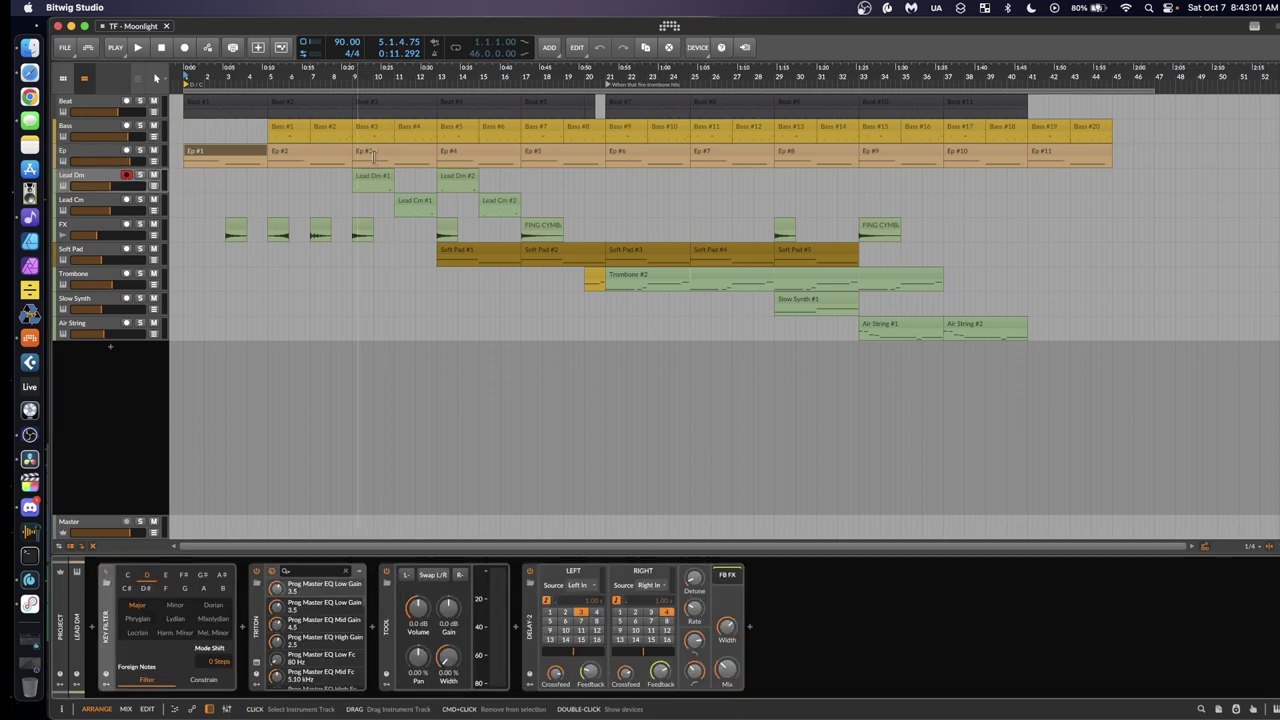
double_click(378, 178)
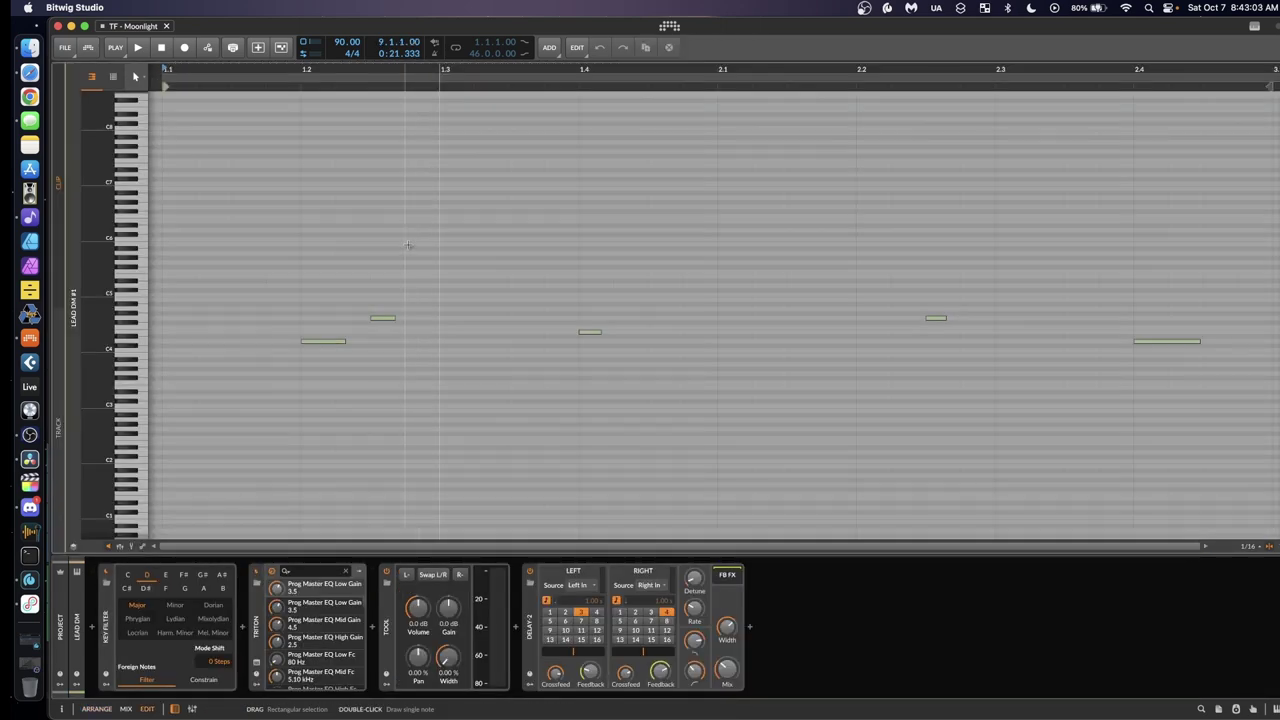
scroll(417, 78, "down", 3)
scroll(132, 328, "up", 3)
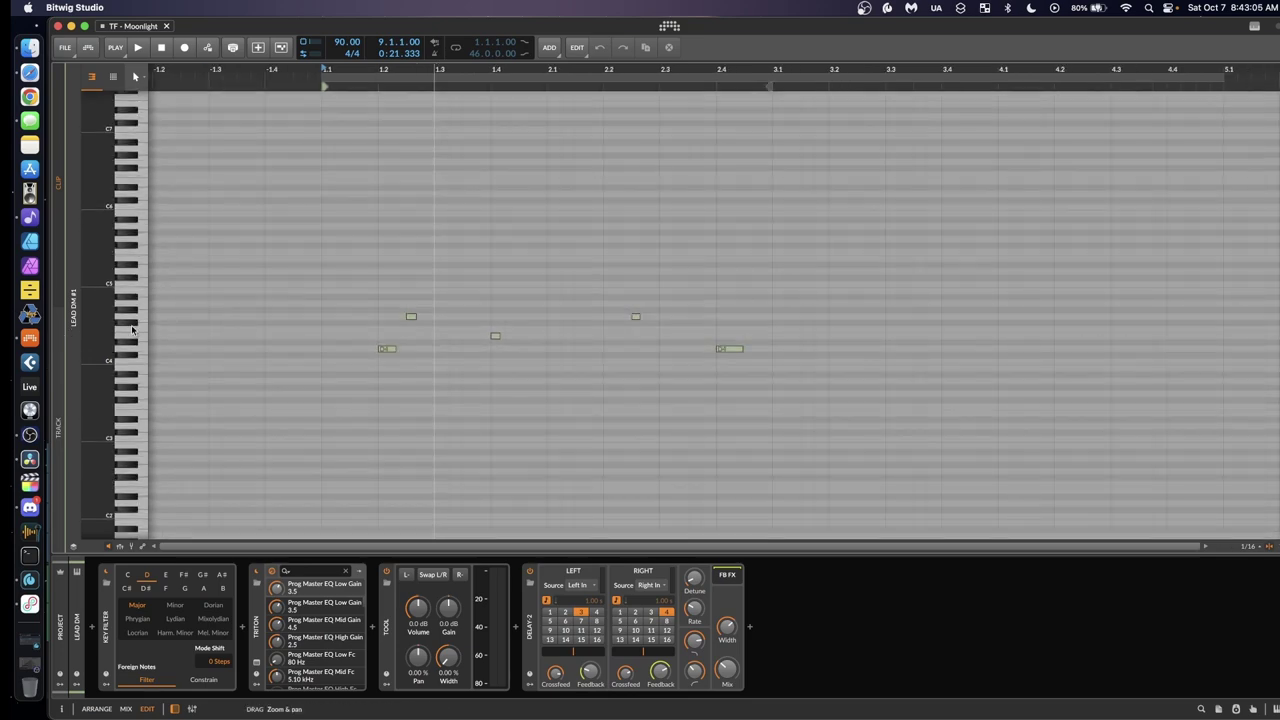
scroll(520, 360, "up", 3)
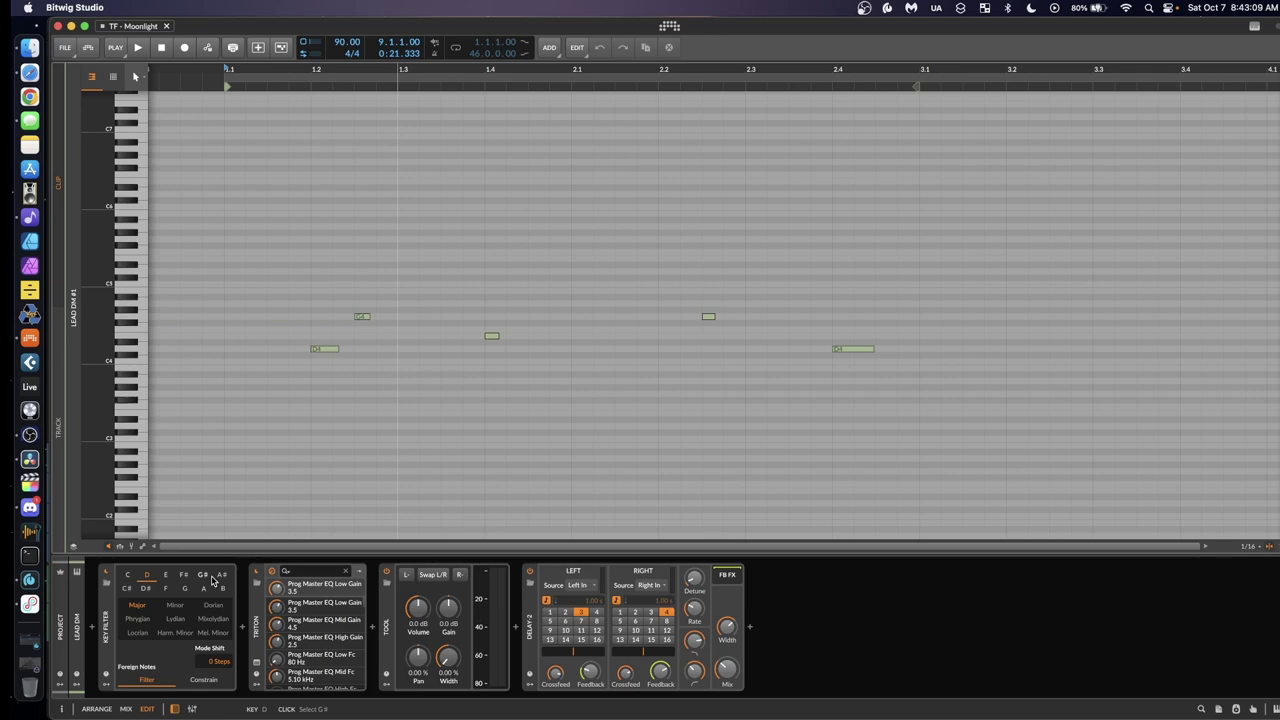
key("alt+2")
key("alt+1")
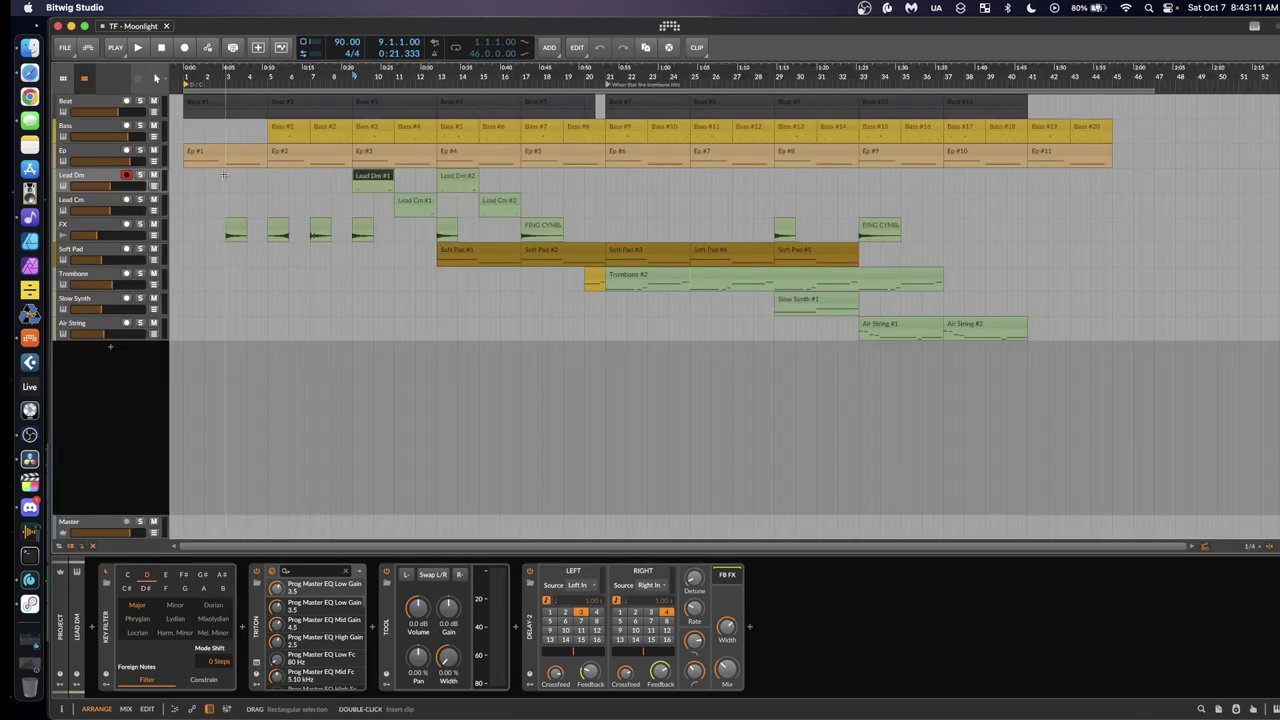
Solo the Lead Dm and Lead Cm tracks, play them while viewing the mixer, and stop playback
left_click(140, 175)
left_click(141, 200)
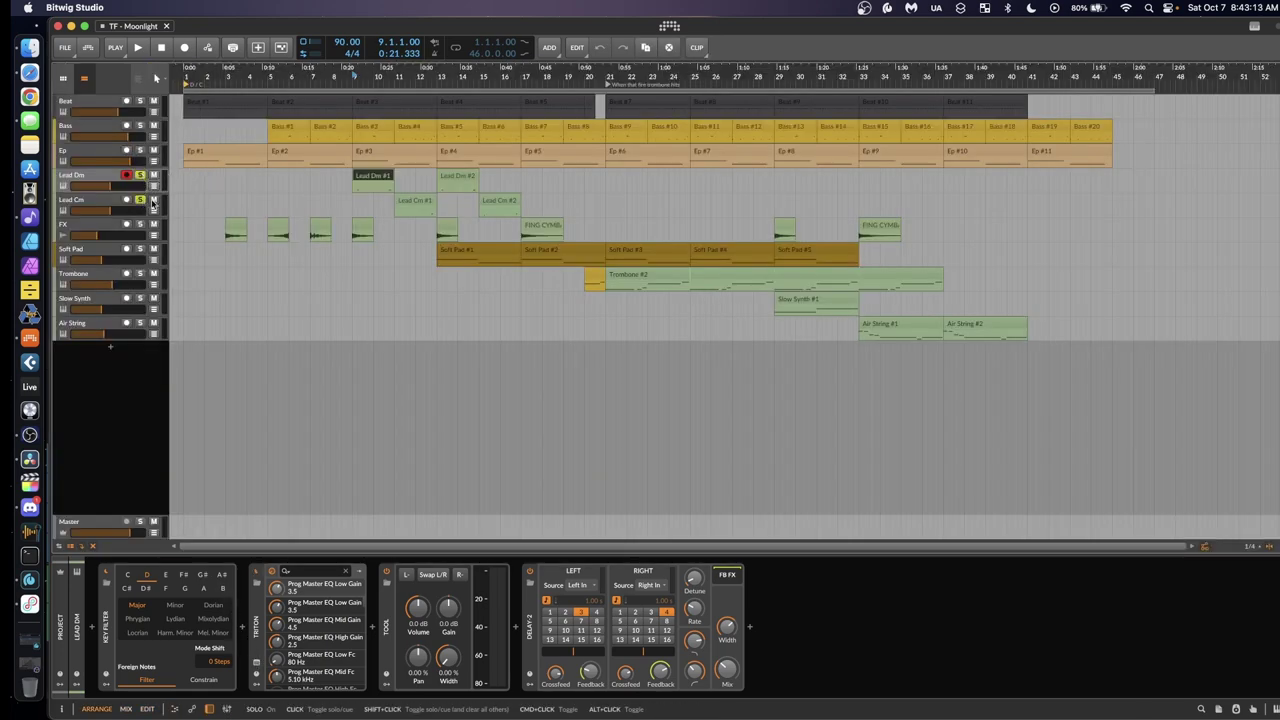
key("alt+2")
key("space")
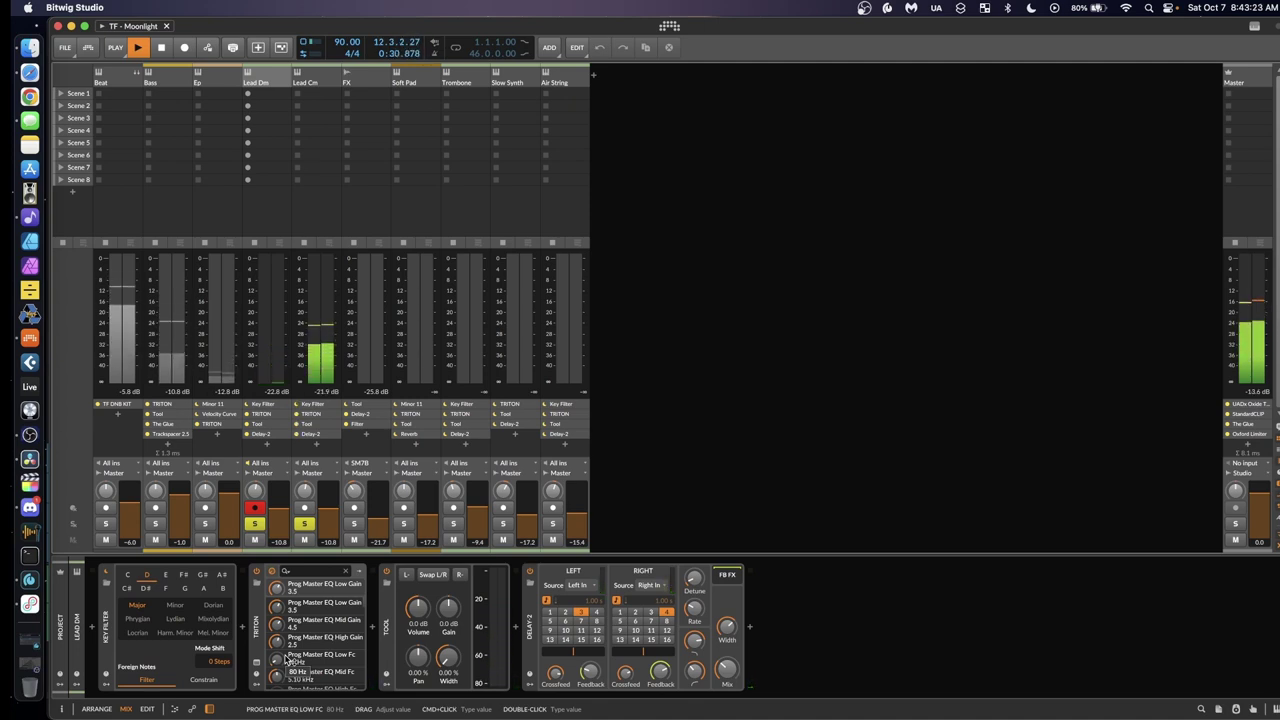
key("space")
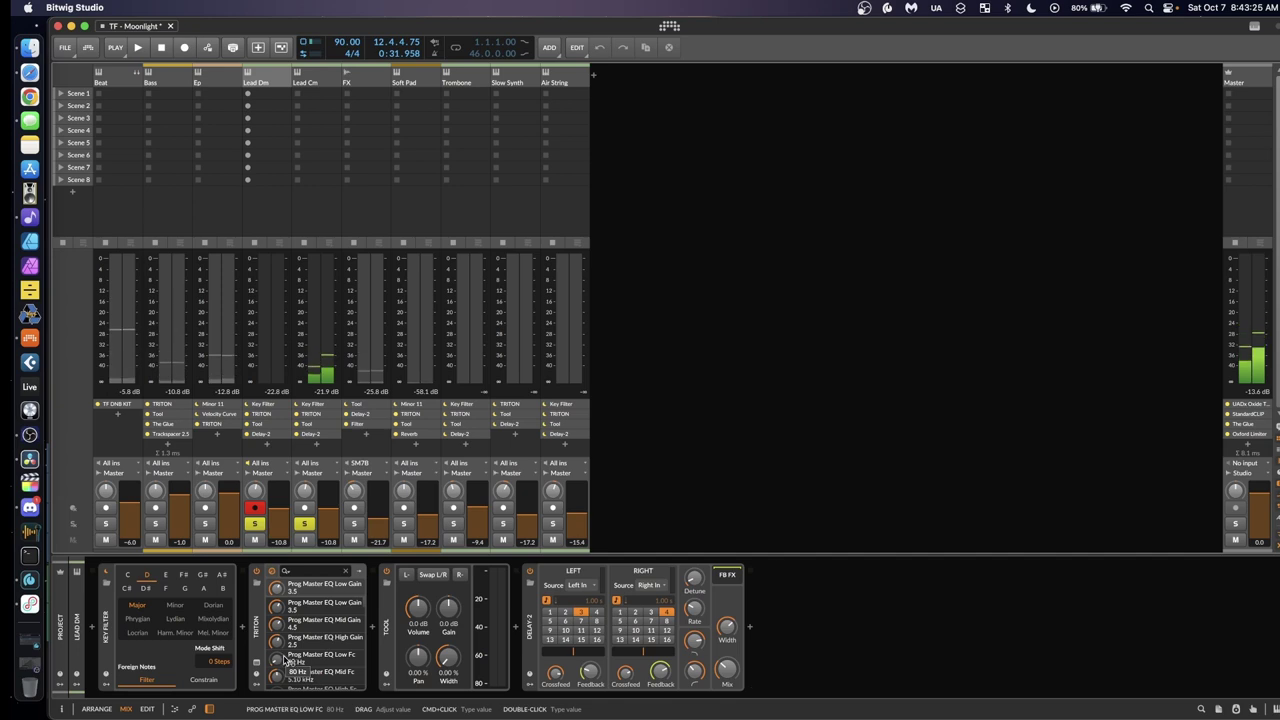
Inspect the Lead Dm track's Bottle-Bell sound in TRITON, close the plug-in and return to the arrangement
left_click(258, 665)
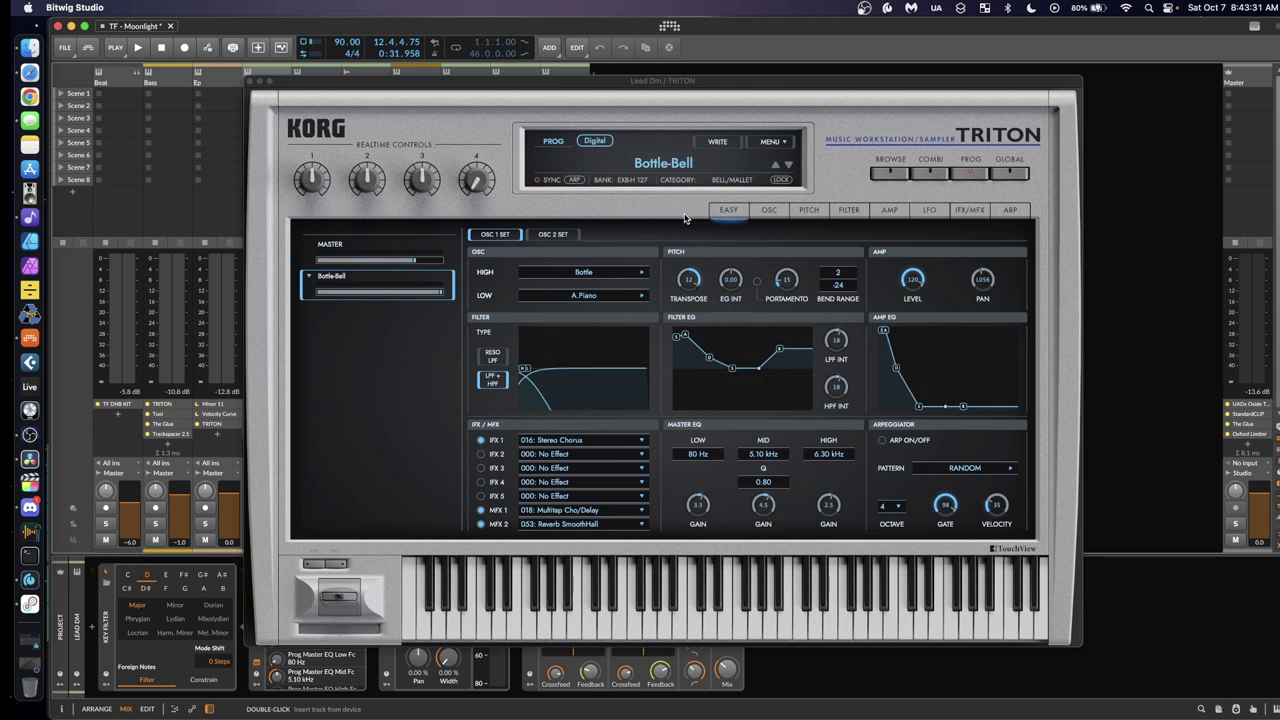
left_click(251, 82)
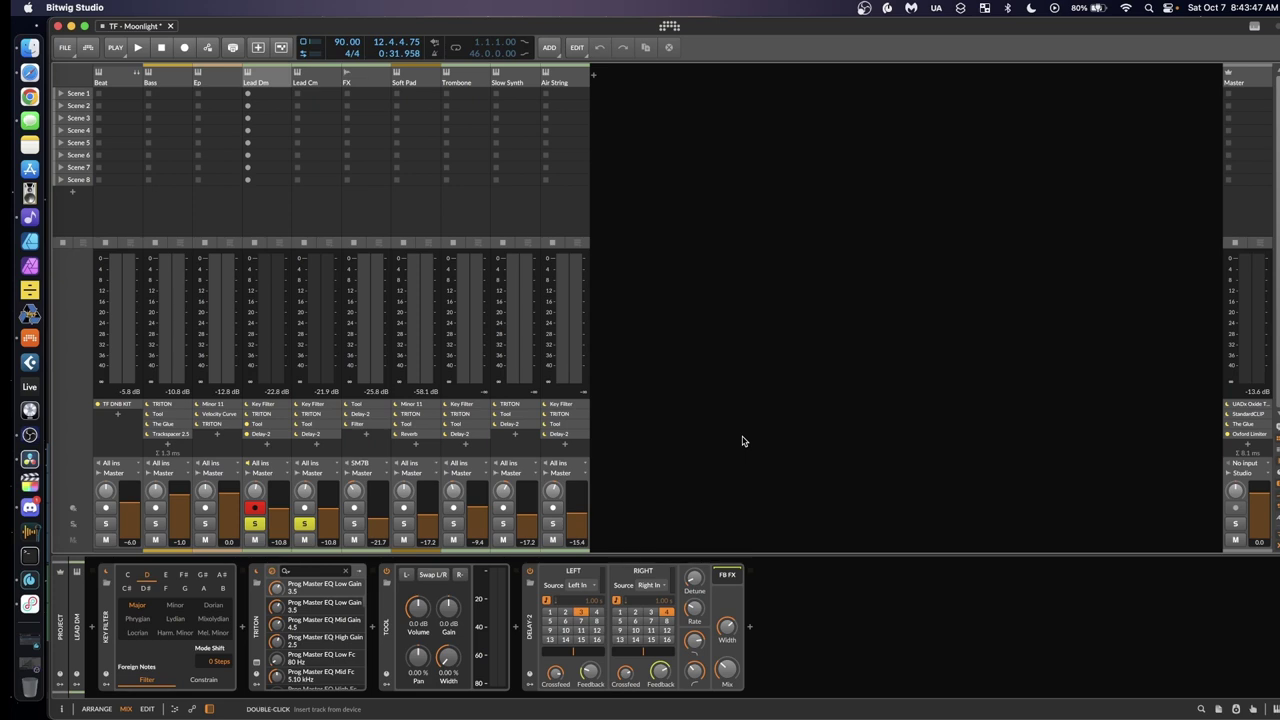
key("alt+1")
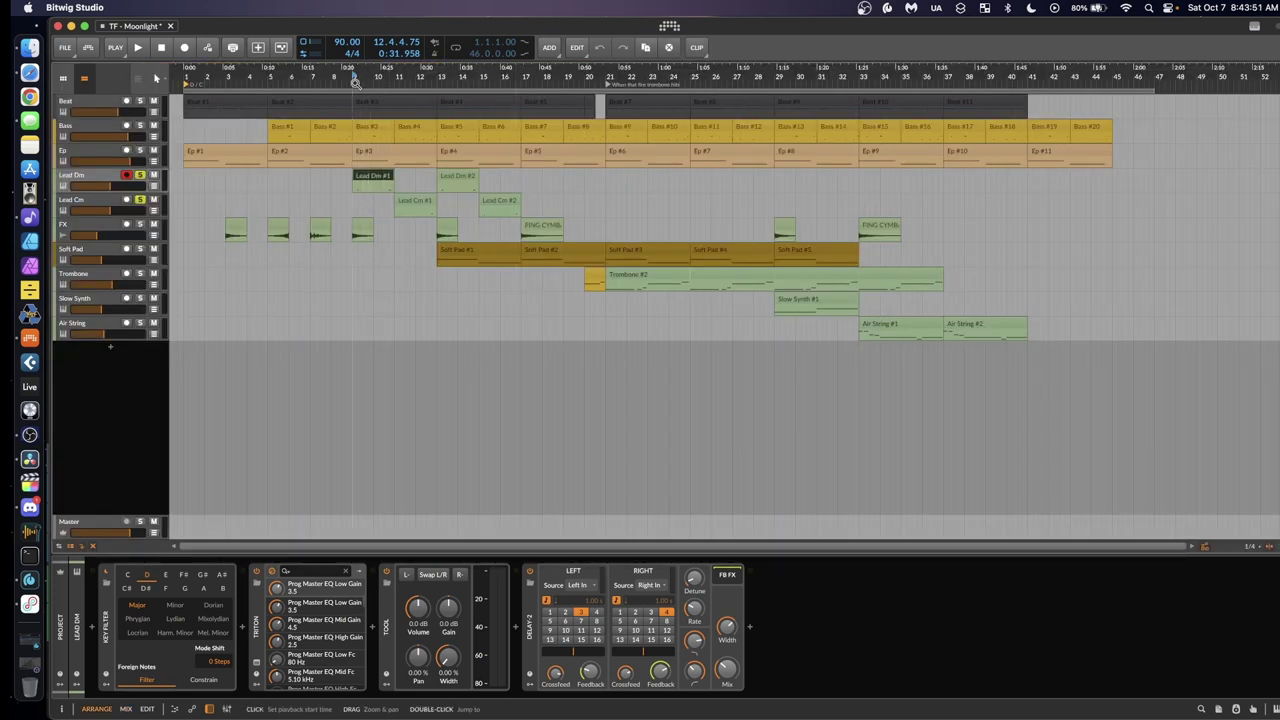
Add the Ep track to the soloed leads, play them together, stop playback and clear all three solos
left_click(140, 150)
key("space")
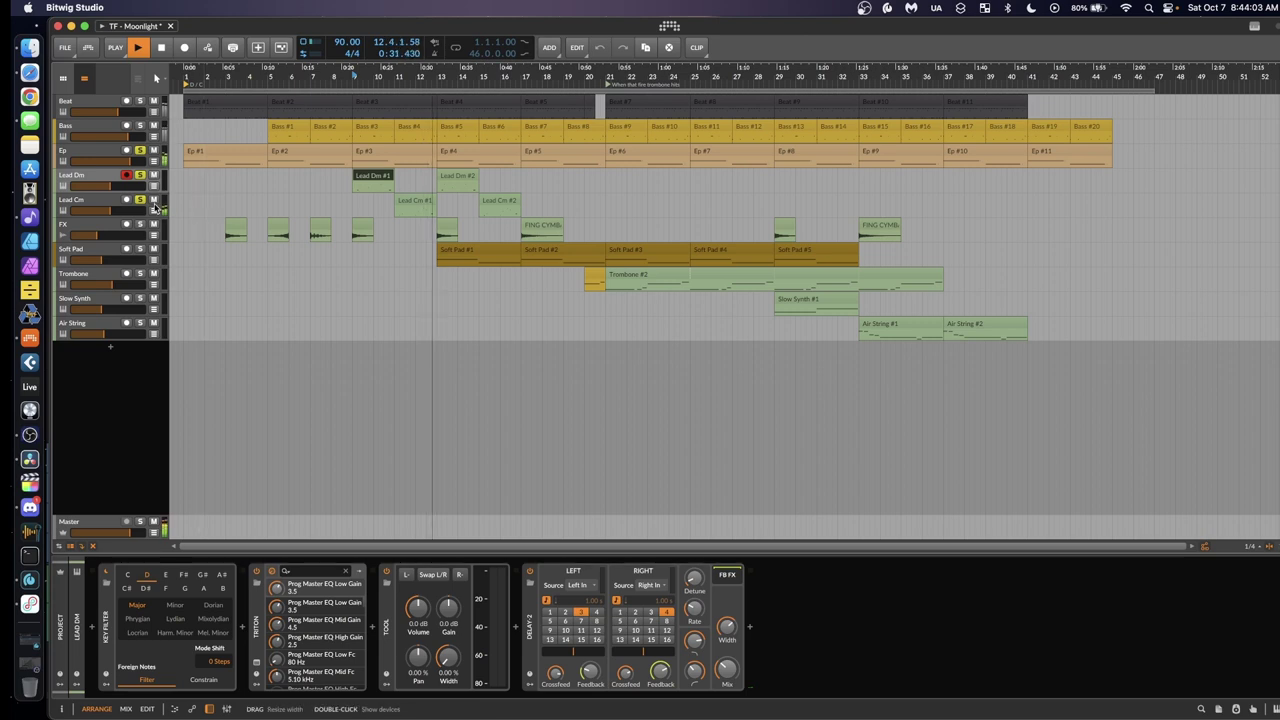
key("space")
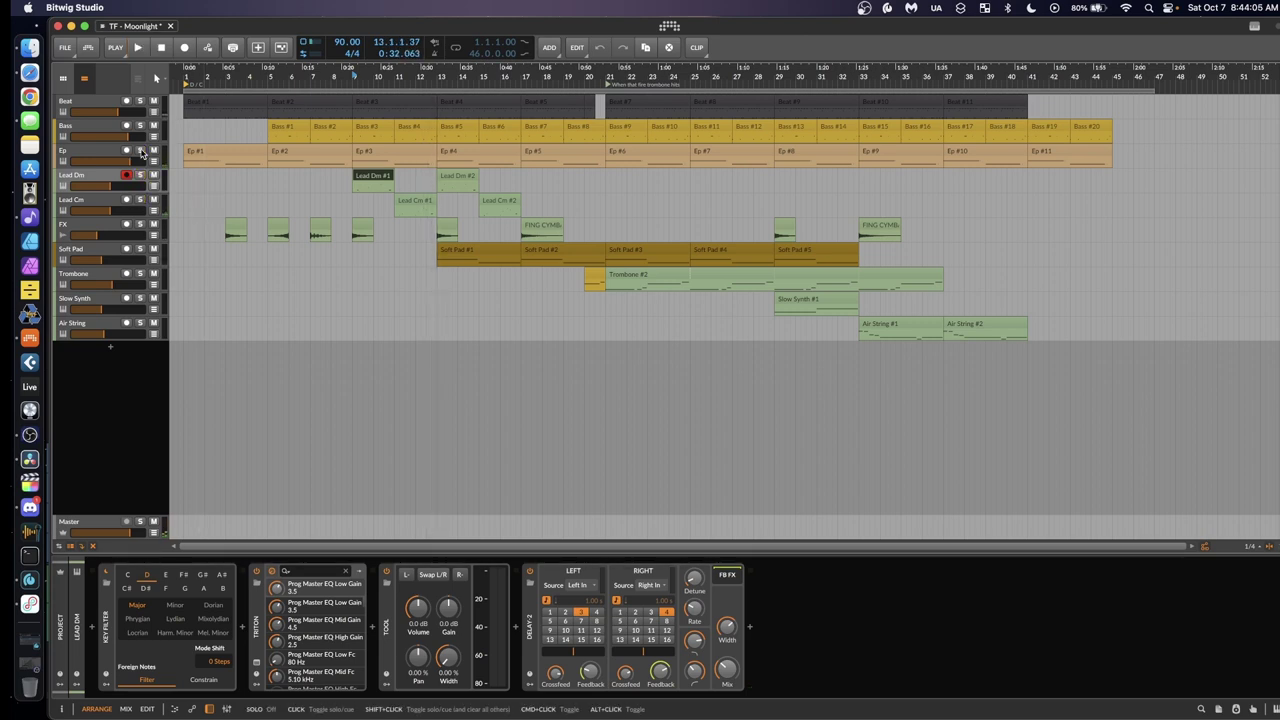
left_click(140, 150)
Audition the Soft Pad track alone in solo with playback starting at bar 13, and stop playback
left_click(97, 256)
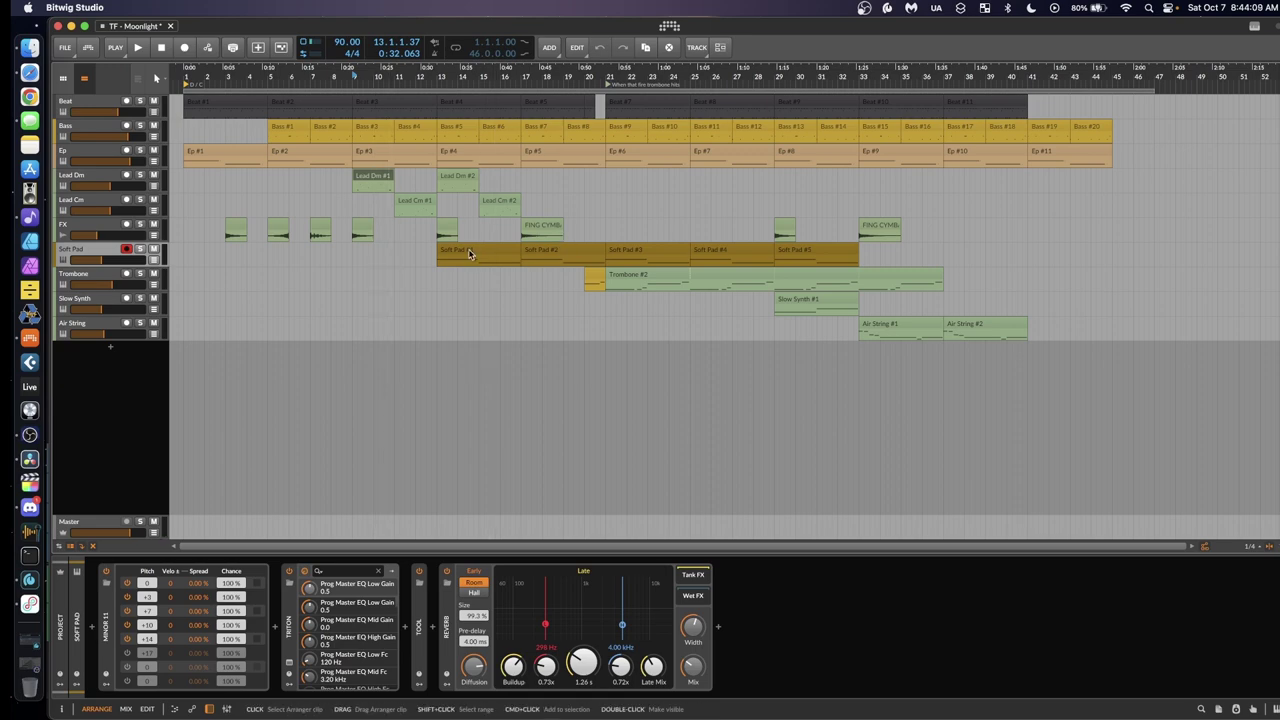
left_click(441, 77)
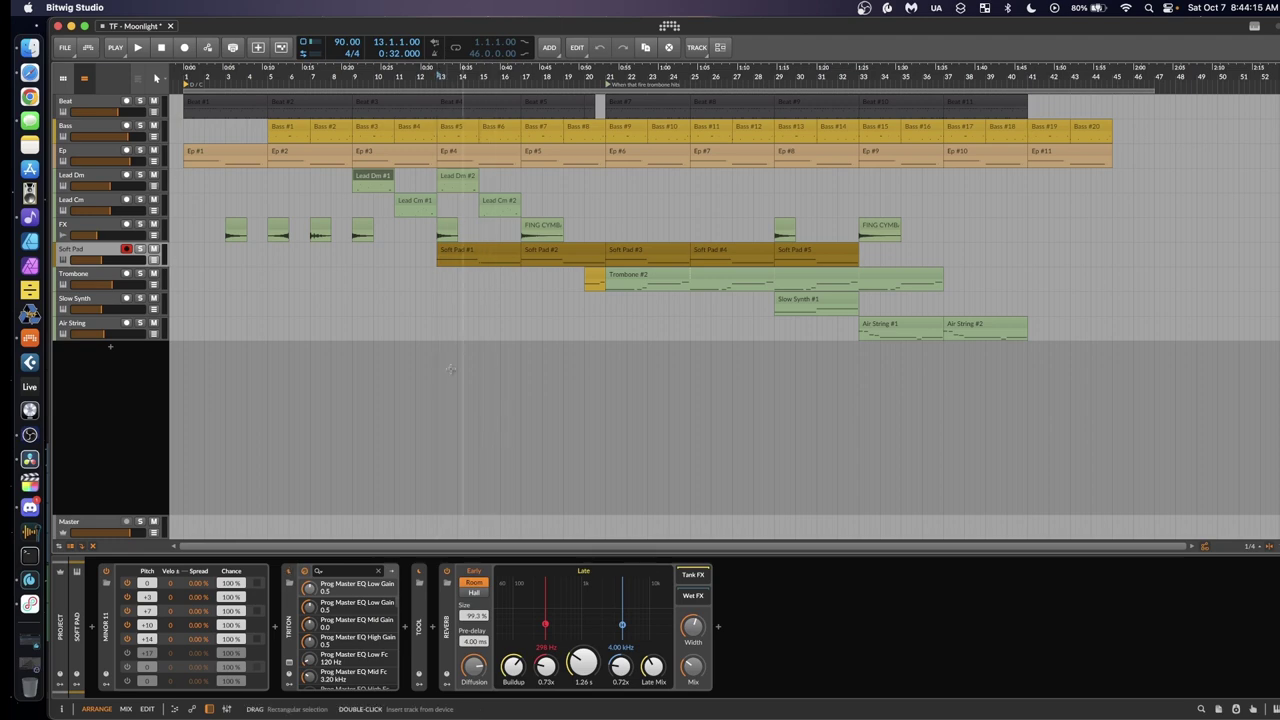
left_click(140, 248)
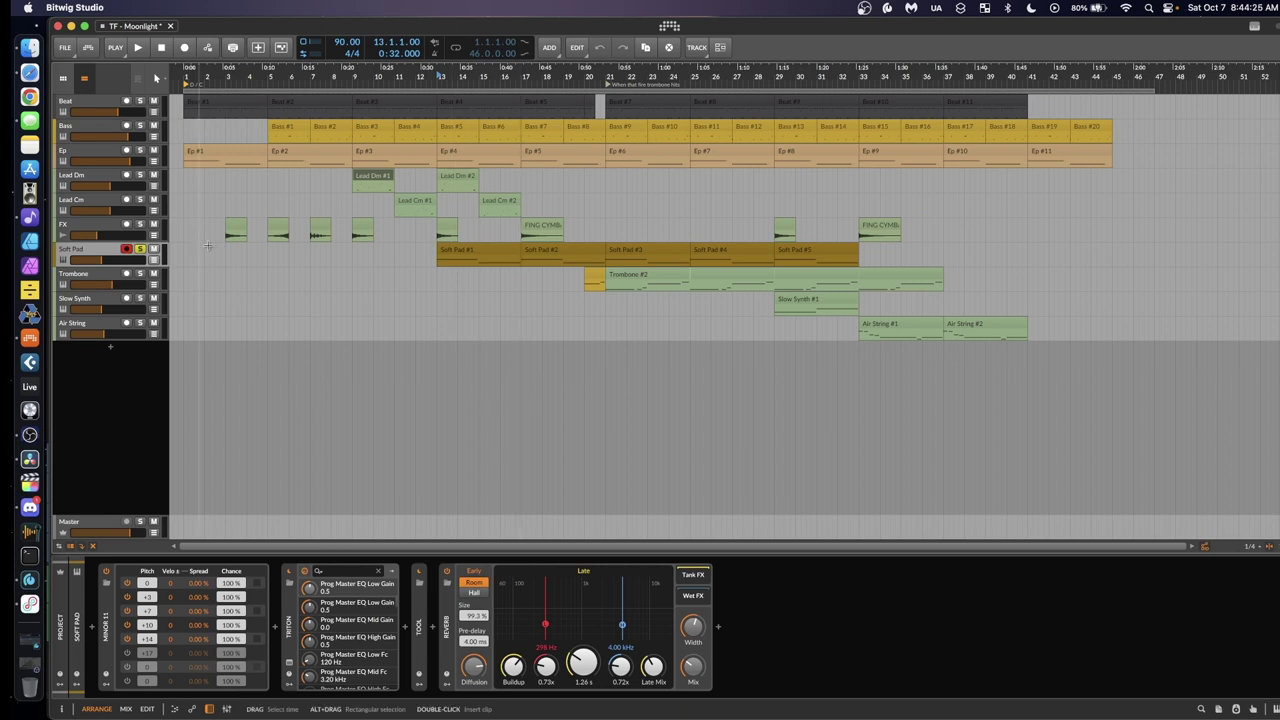
key("space")
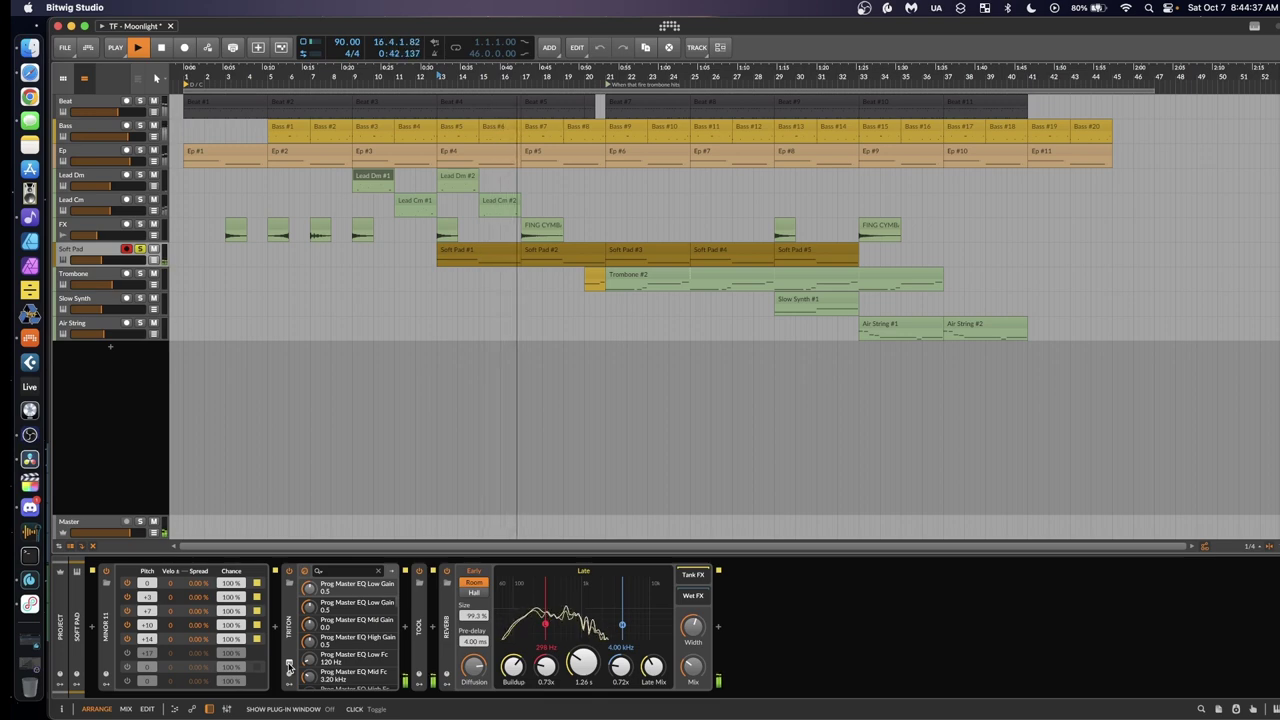
key("space")
Review the Soft Pad's Warm Pad program and oscillator settings in TRITON, close the plug-in and expand the track's Tool device
left_click(289, 667)
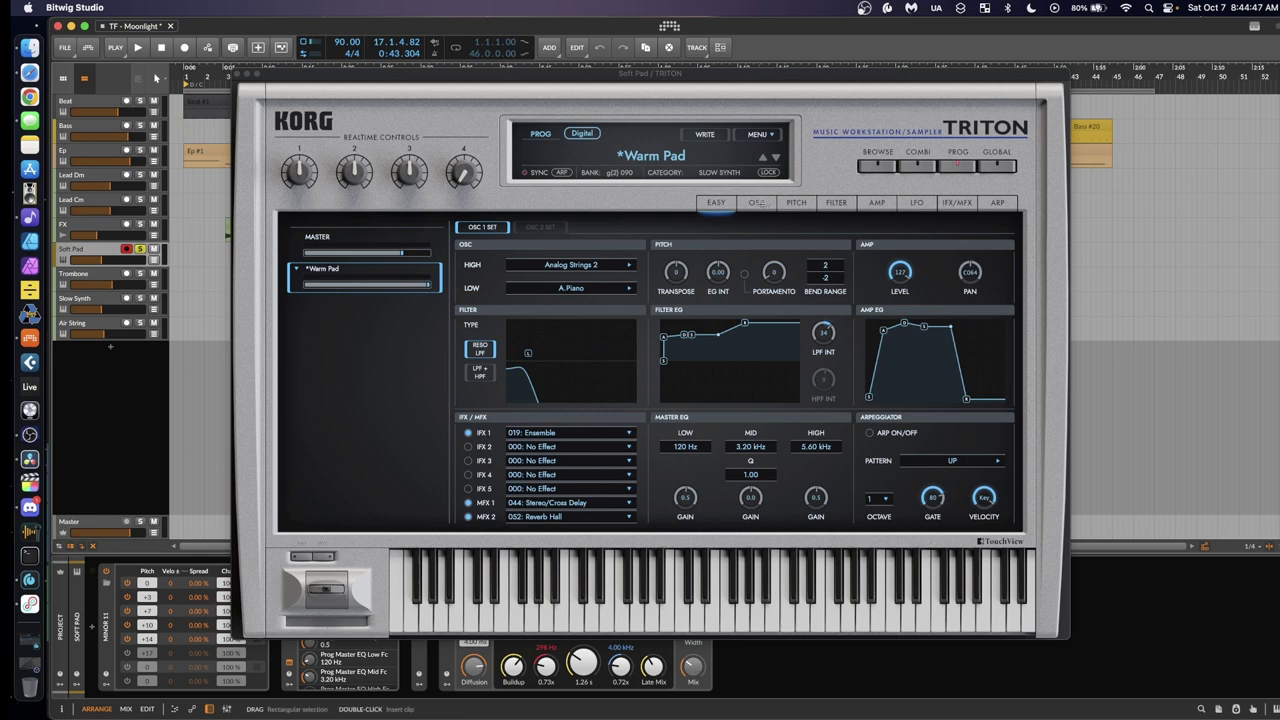
left_click(757, 203)
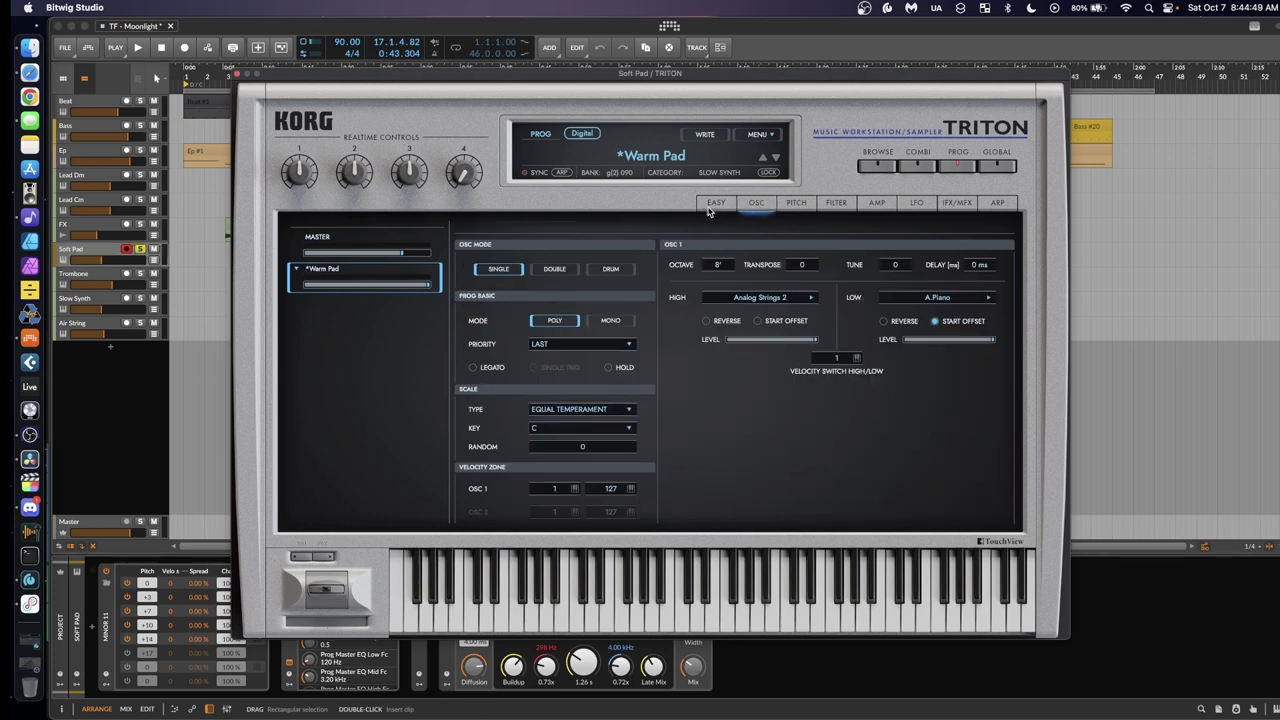
left_click(716, 205)
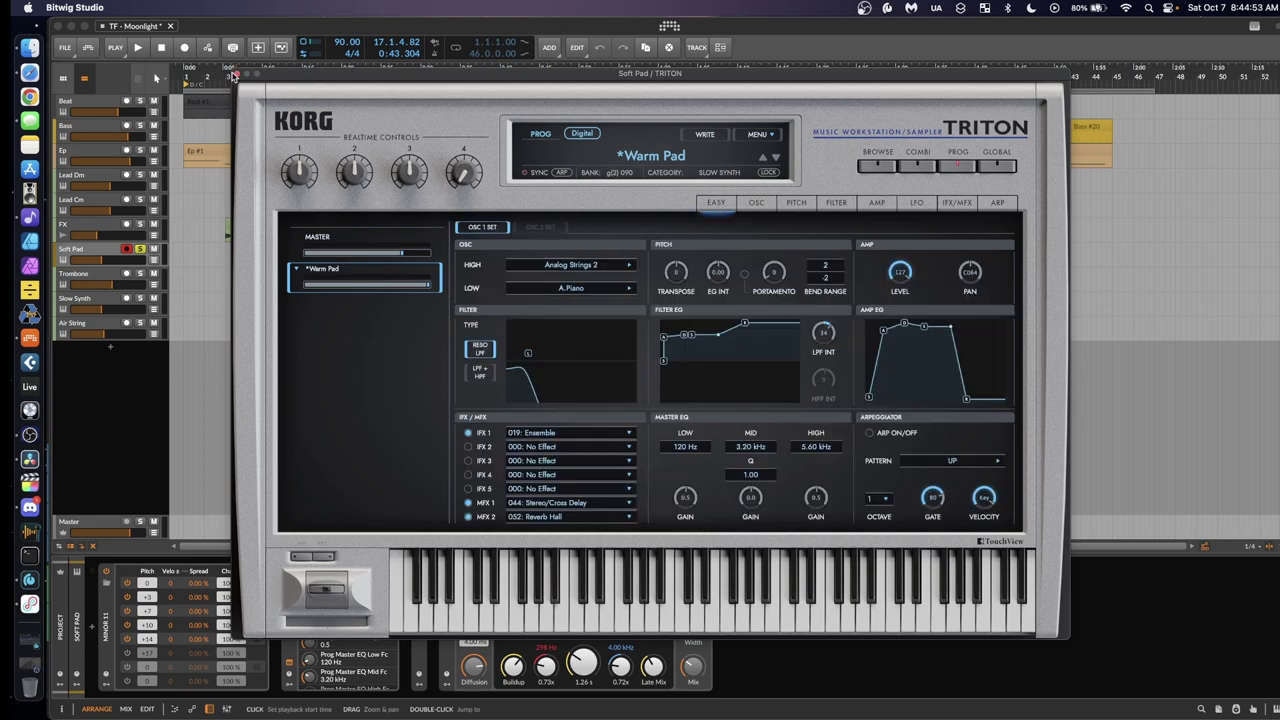
left_click(238, 77)
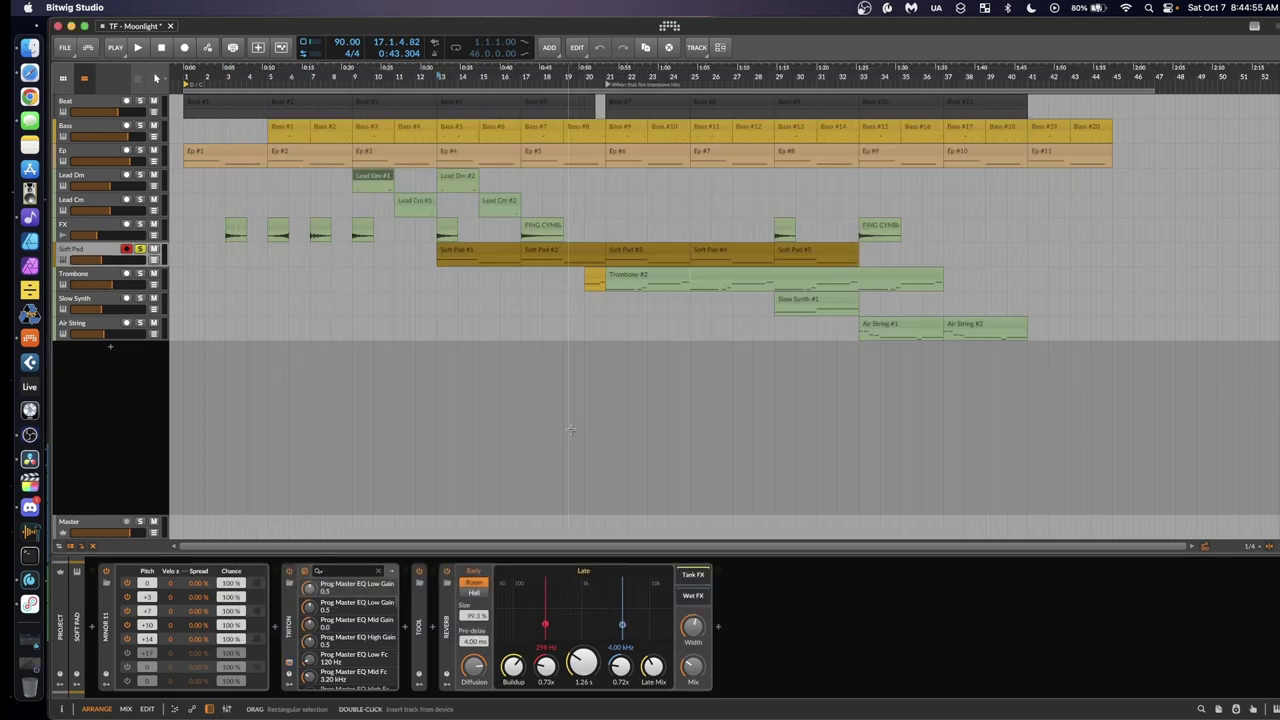
left_click(419, 627)
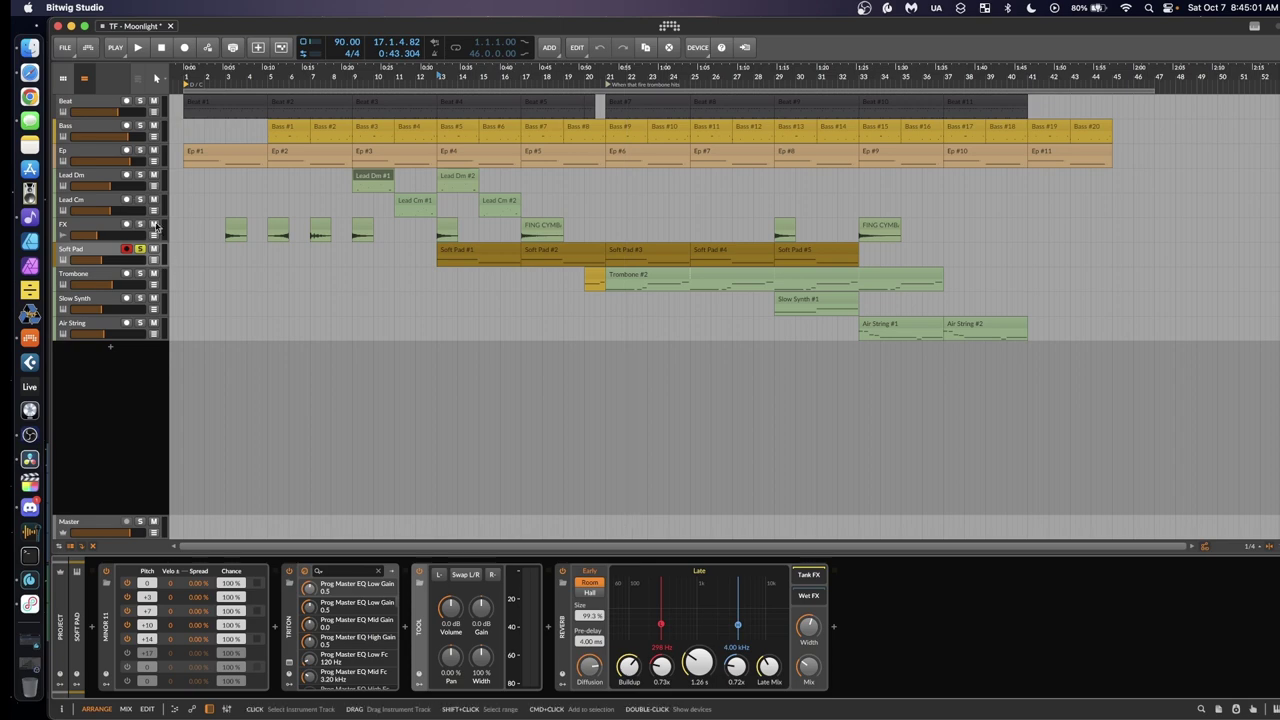
Check the tracks' levels and device chains in the mixer view and return to the arrangement
key("alt+2")
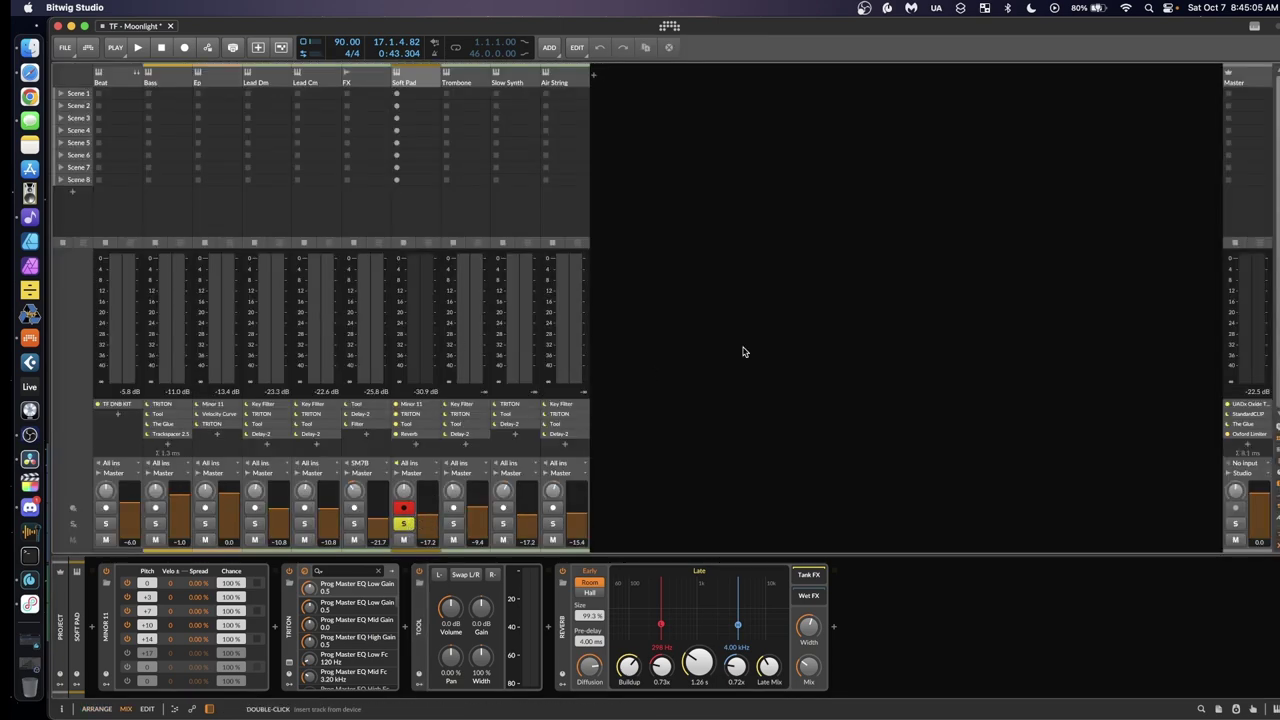
key("alt+1")
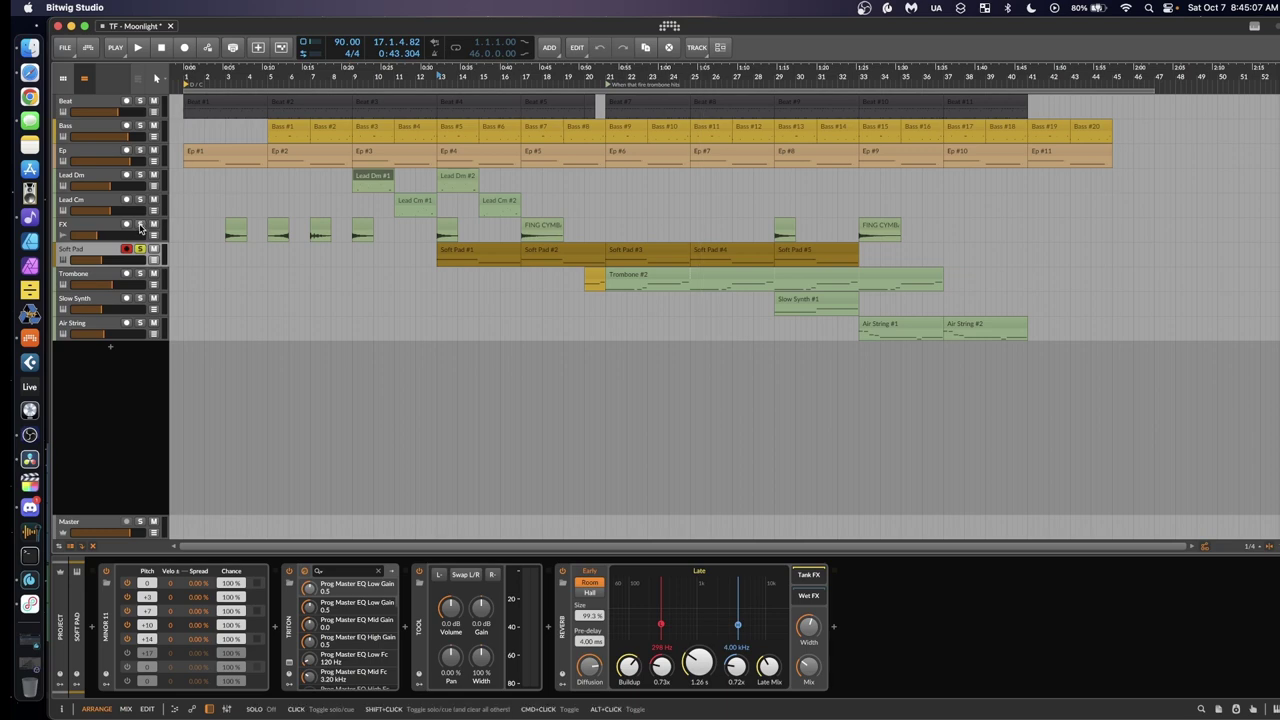
Add Ep, Lead Dm and Lead Cm to the soloed Soft Pad, play them from bar 13, stop playback and clear the solos
left_click(140, 150)
left_click(140, 175)
left_click(140, 200)
left_click(439, 77)
key("space")
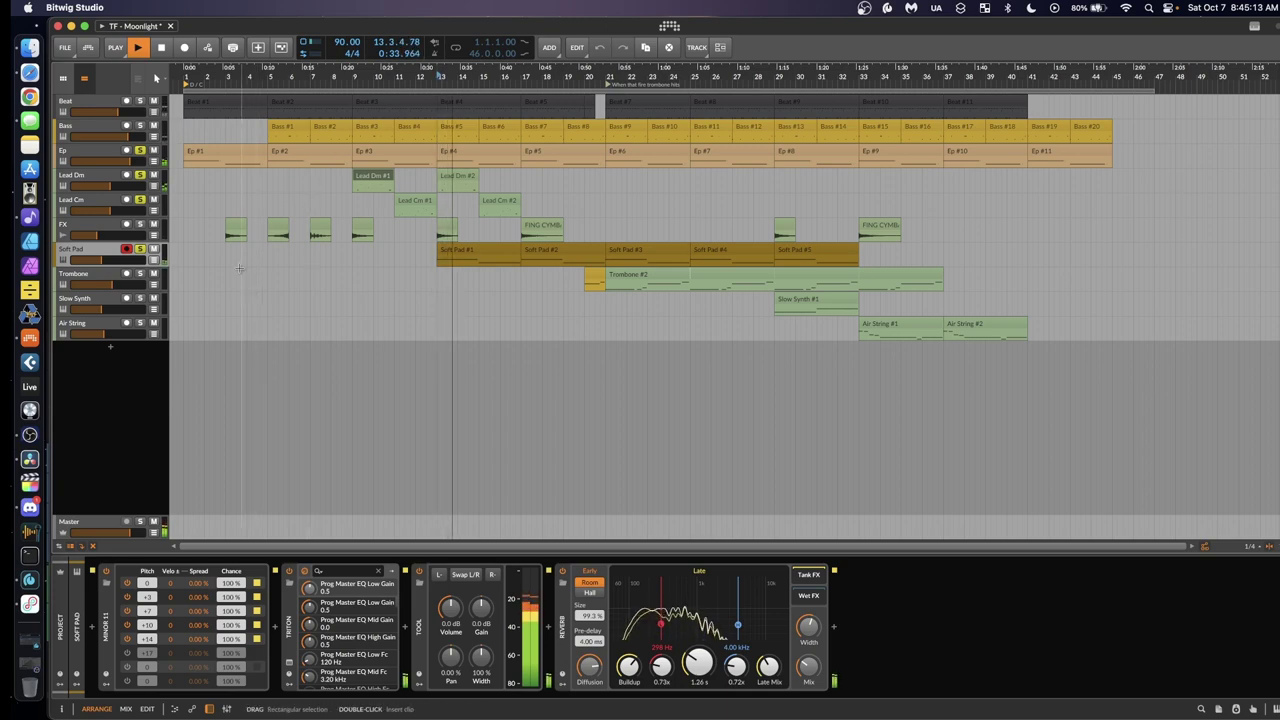
left_click(140, 250)
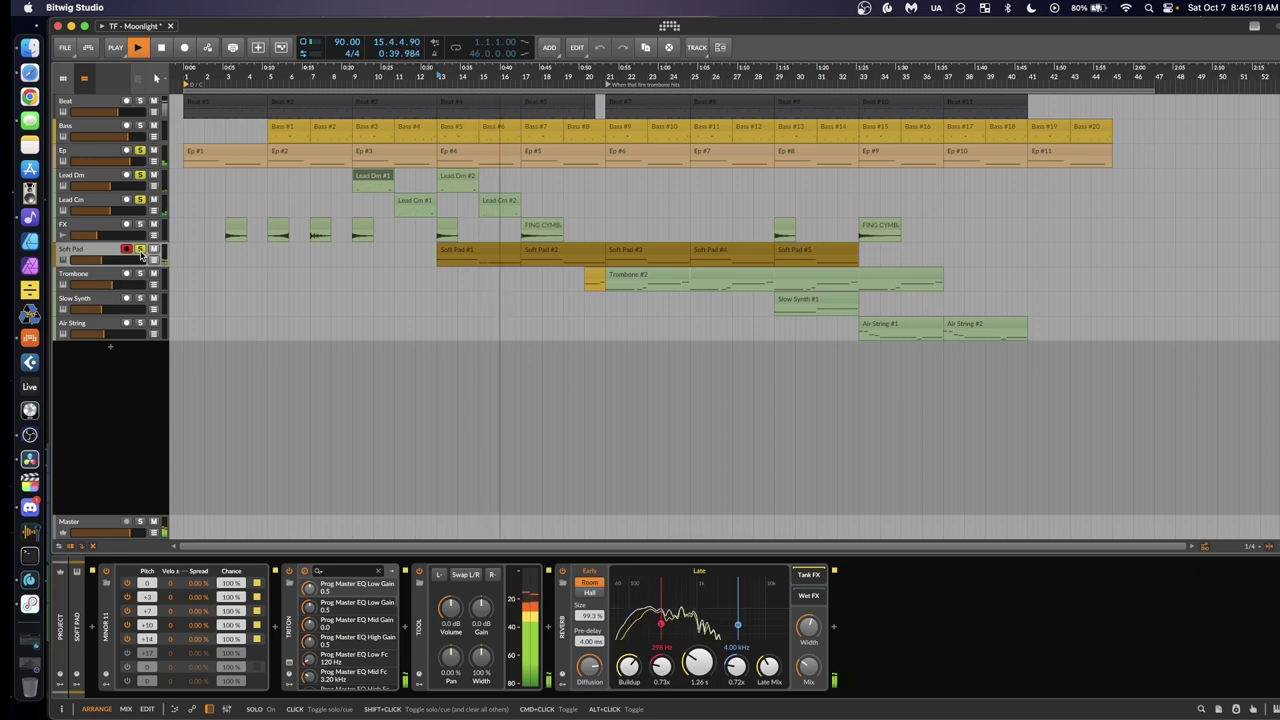
left_click(141, 254)
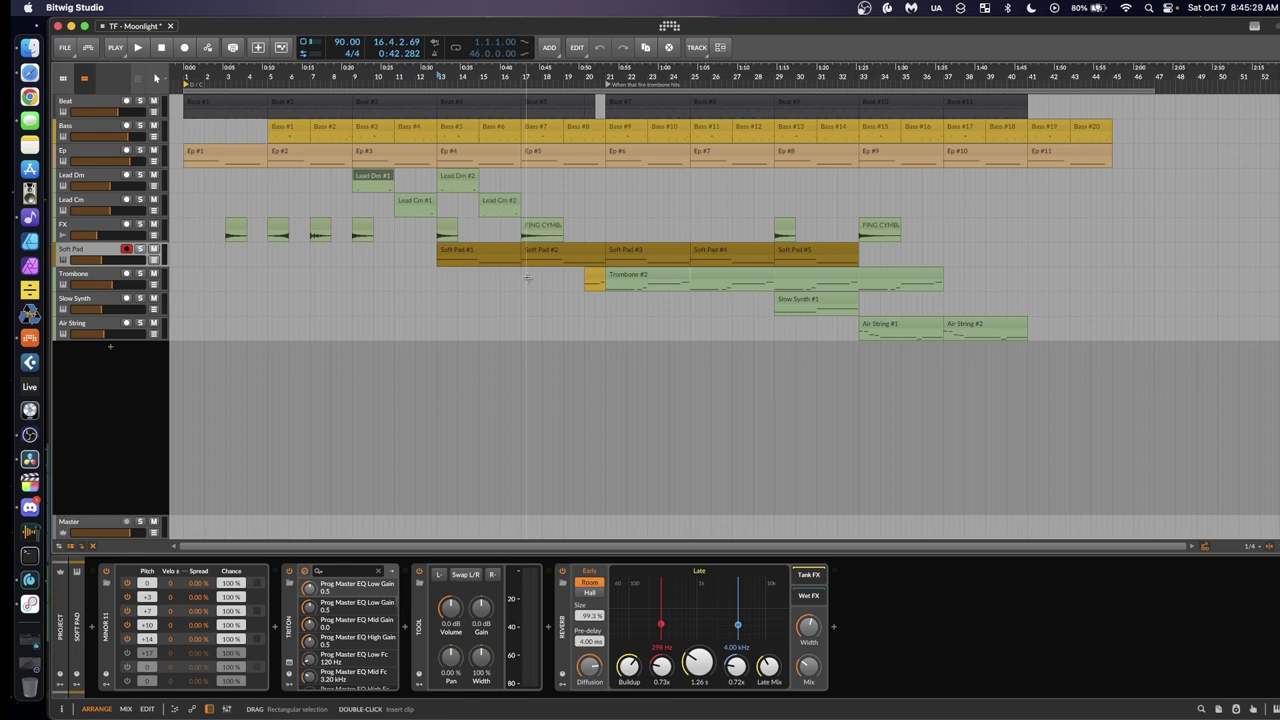
Audition the Trombone track alone in solo with playback starting at bar 20, and stop playback
left_click(522, 280)
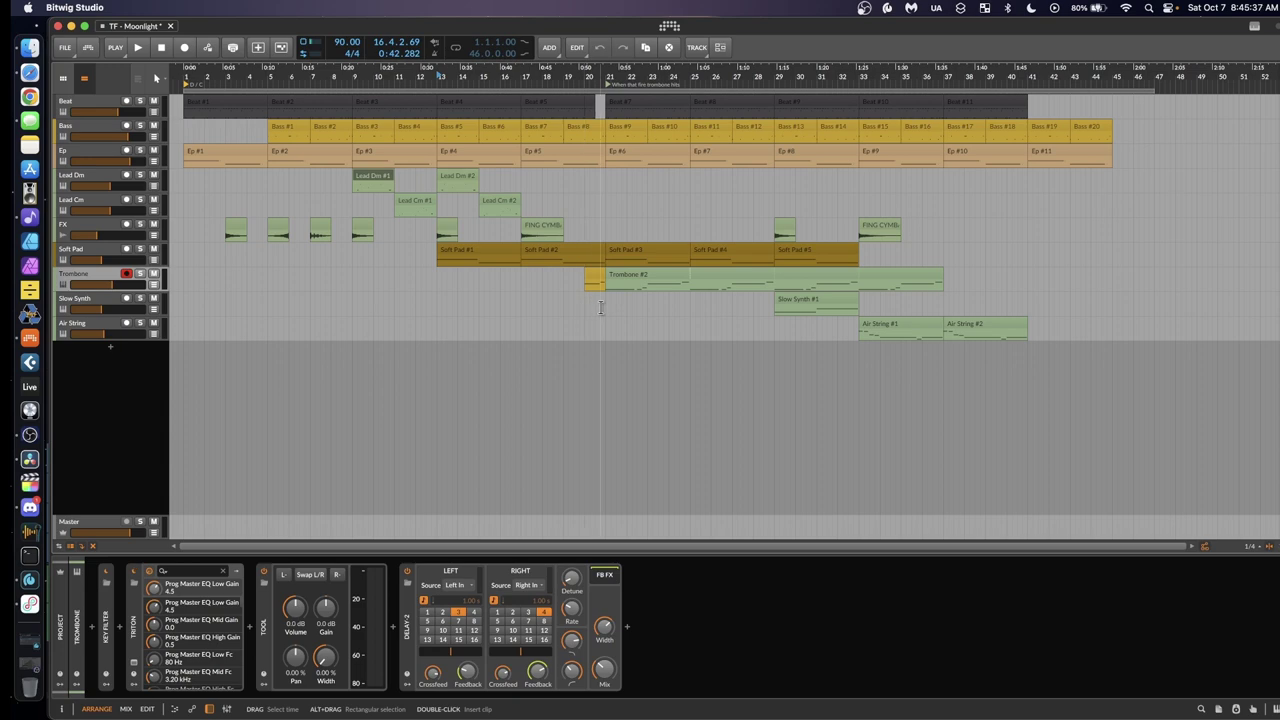
left_click(586, 304)
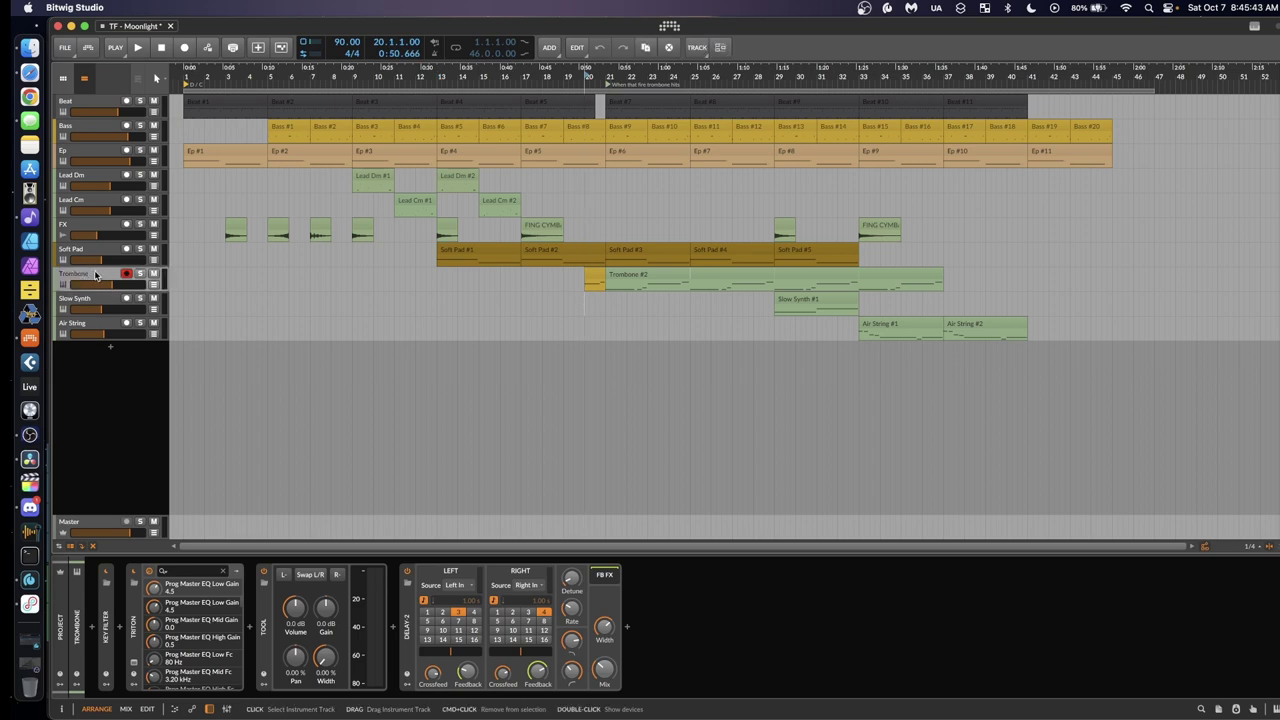
left_click(139, 273)
key("space")
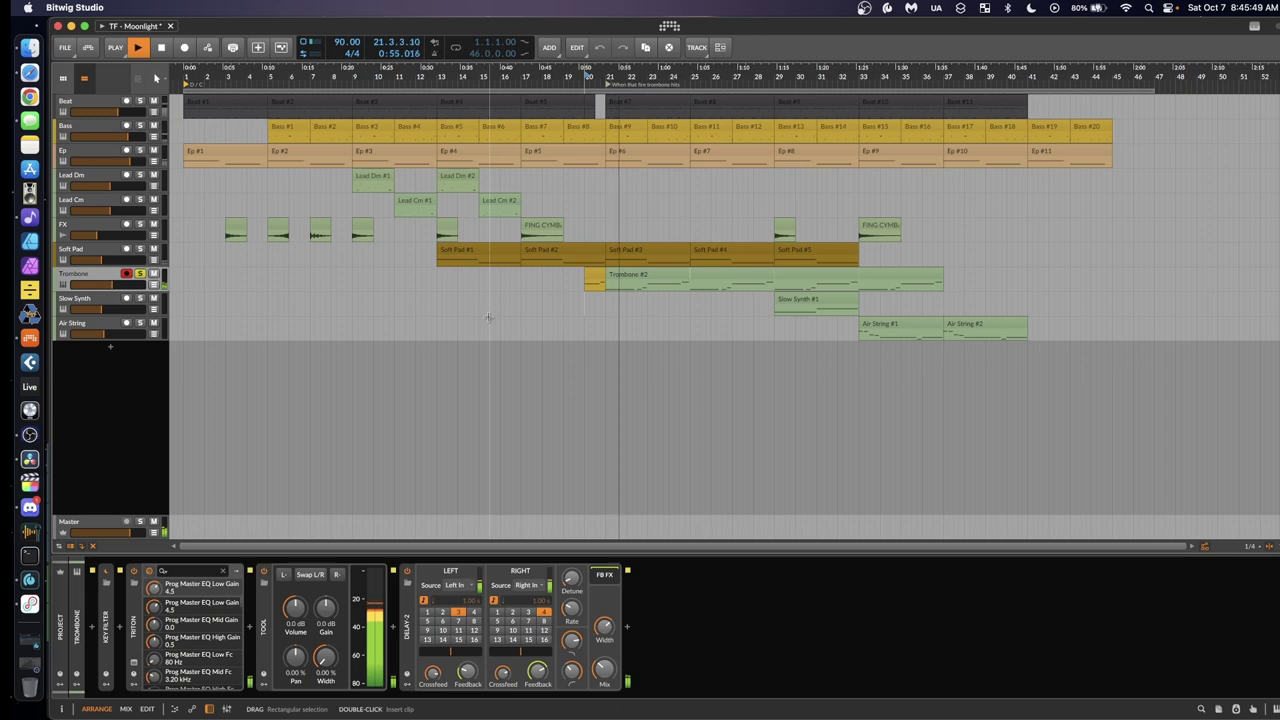
scroll(750, 377, "up", 3)
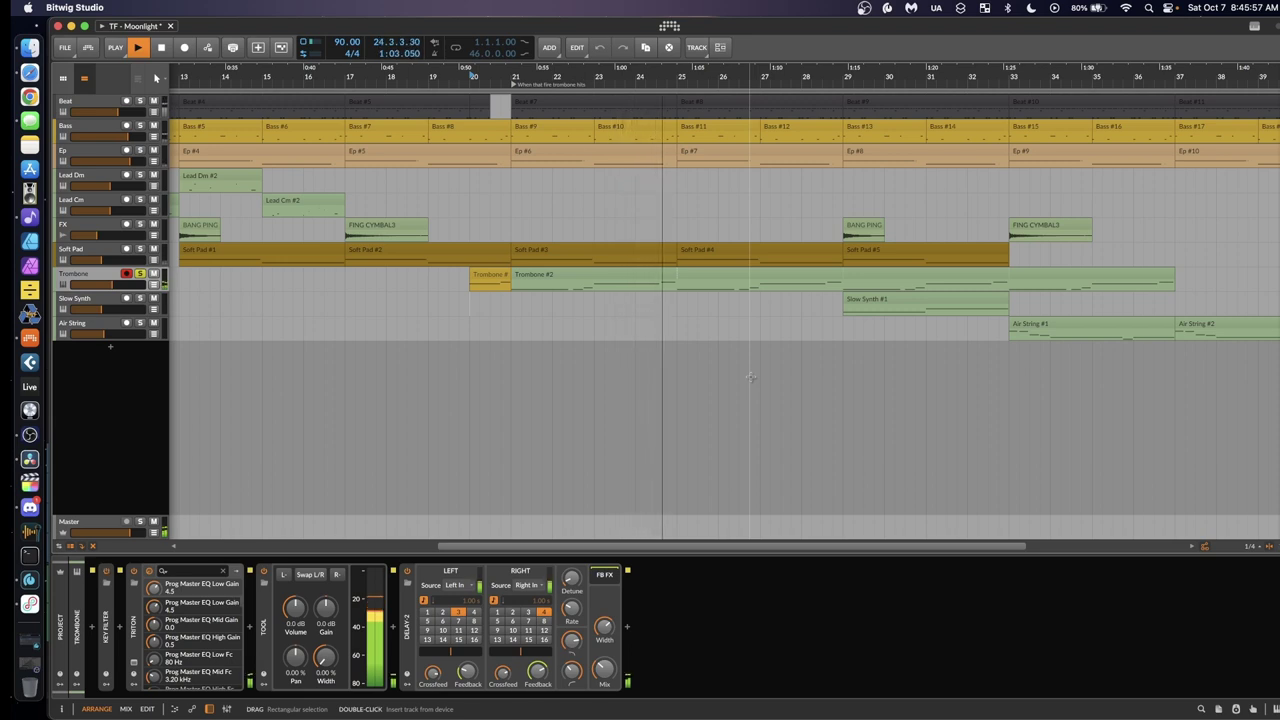
key("space")
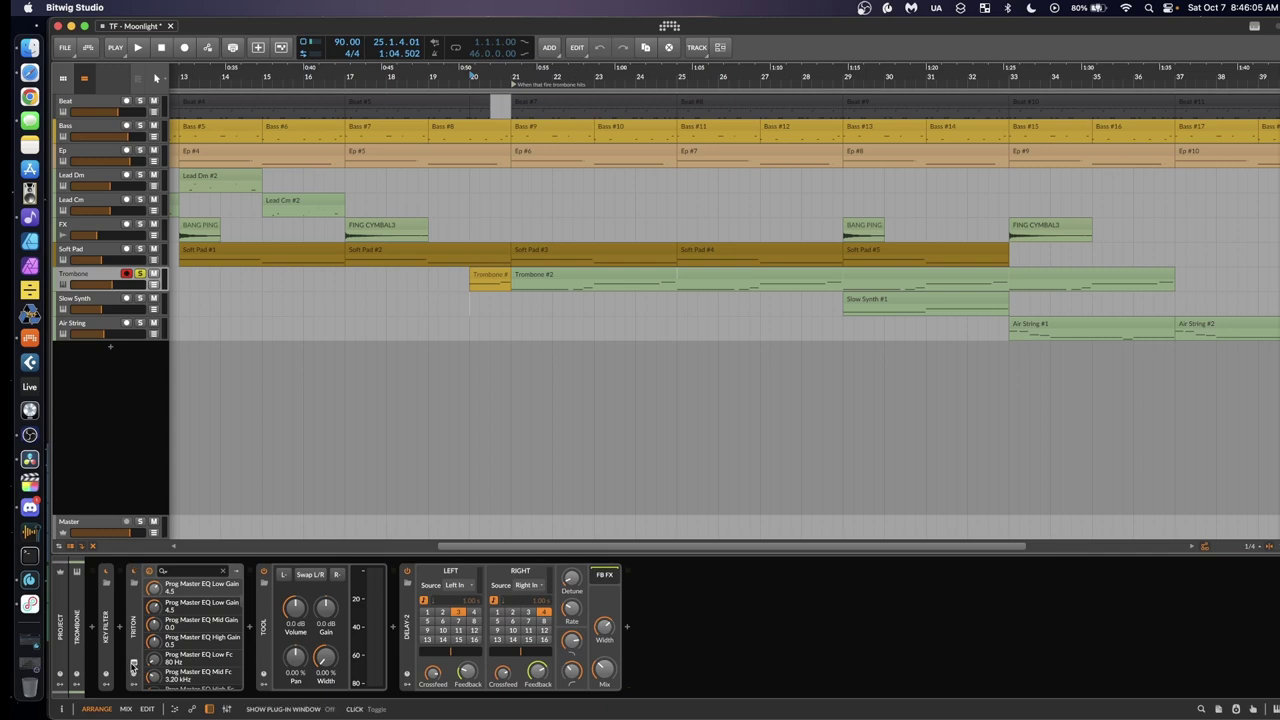
Review the Trombone track's Trombone Soft program in TRITON and close the plug-in
left_click(133, 667)
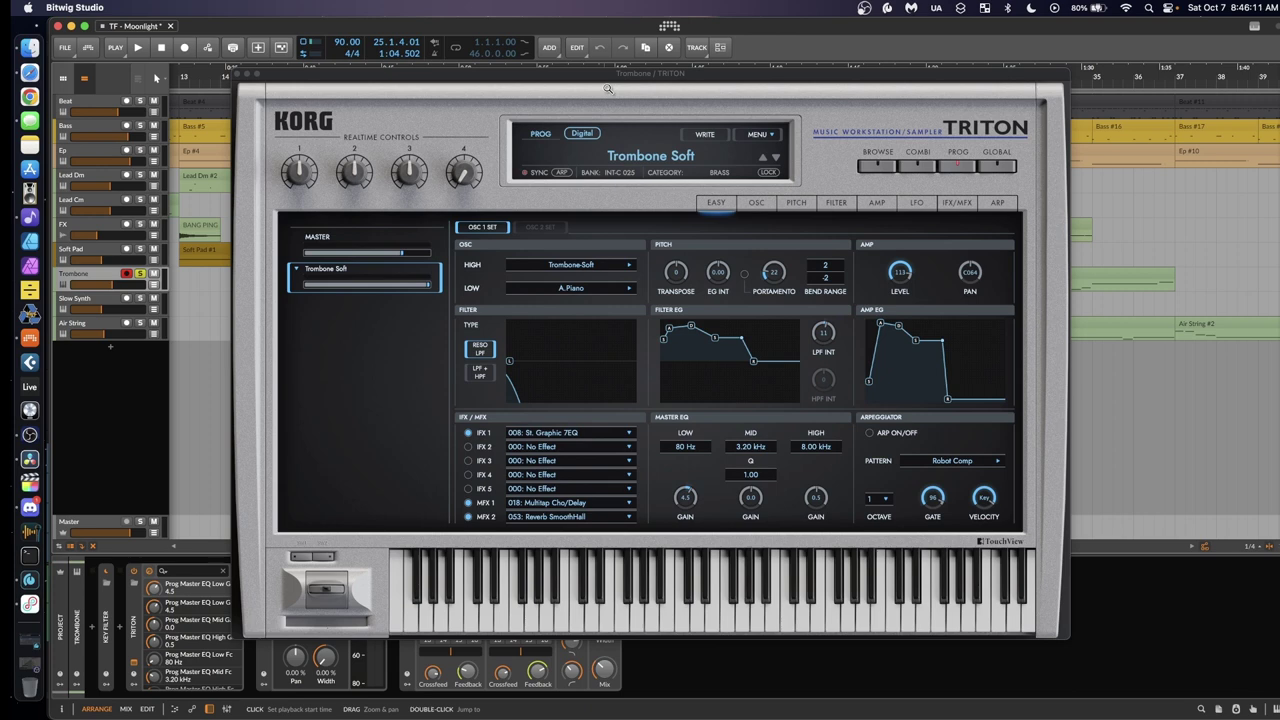
left_click(237, 75)
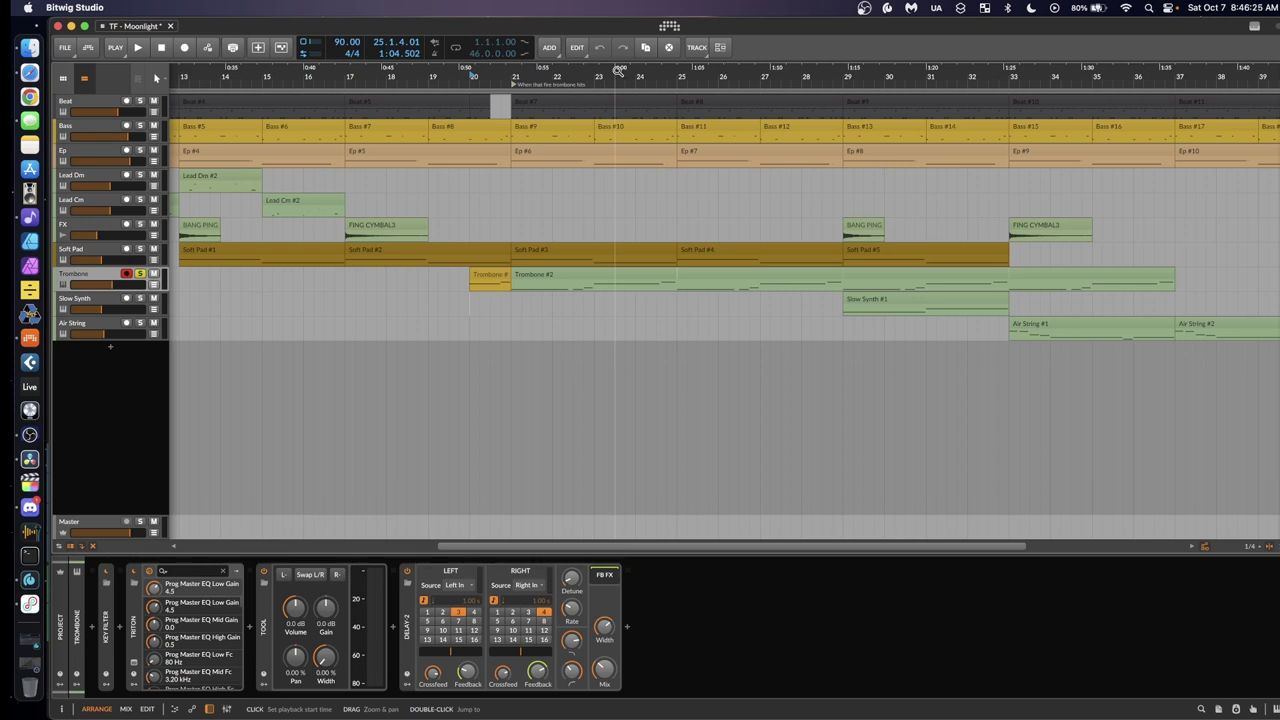
left_click(134, 663)
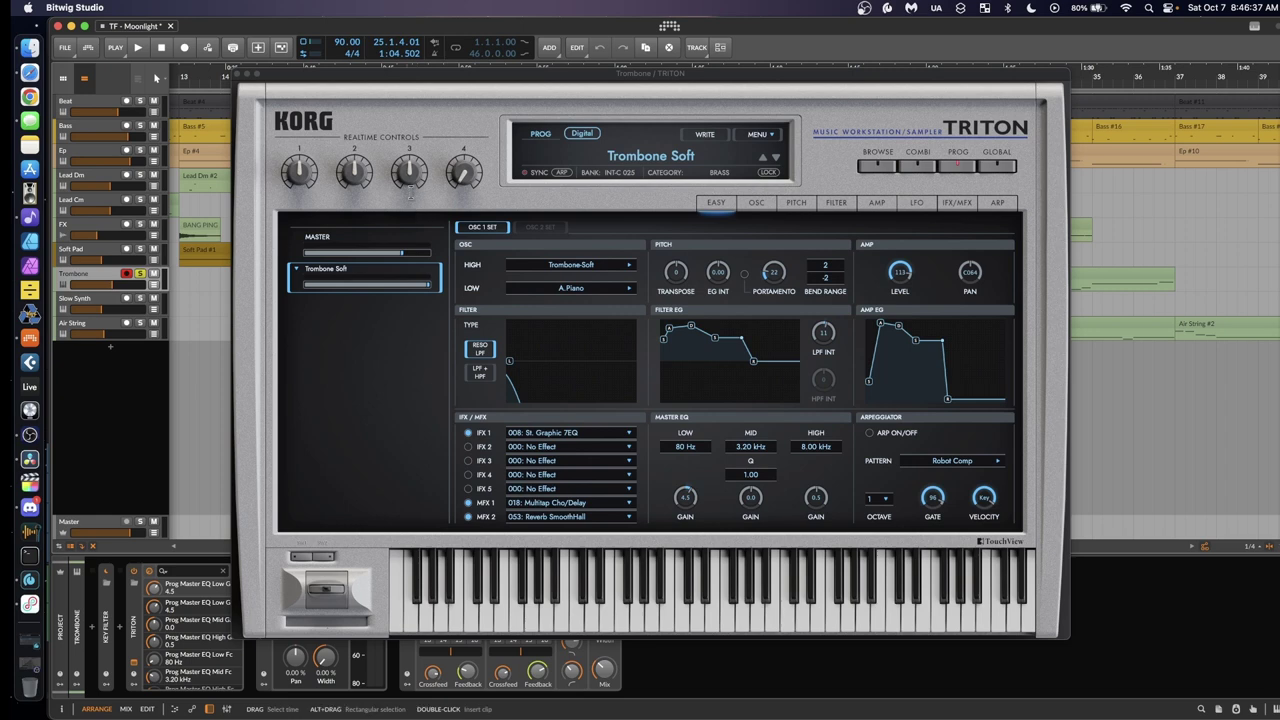
left_click(237, 74)
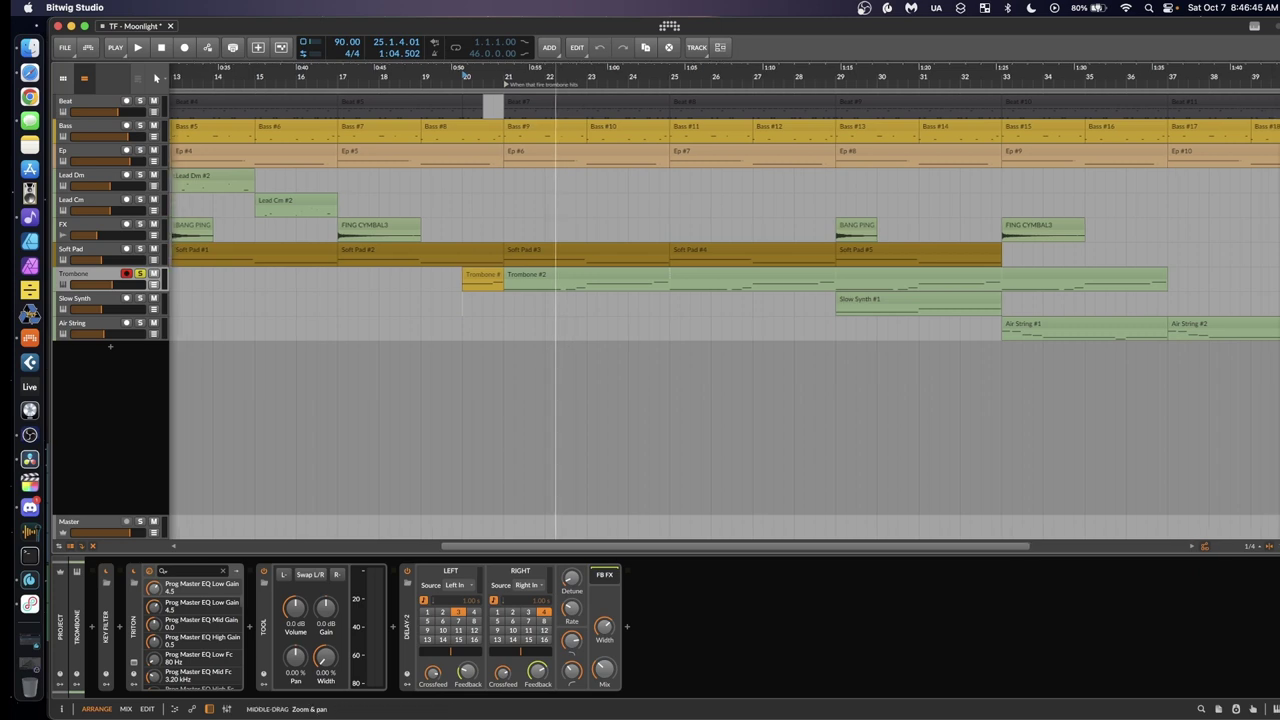
Add Ep and Soft Pad to the soloed Trombone, play them from bar 21, stop playback and clear all three solos
scroll(560, 340, "down", 5)
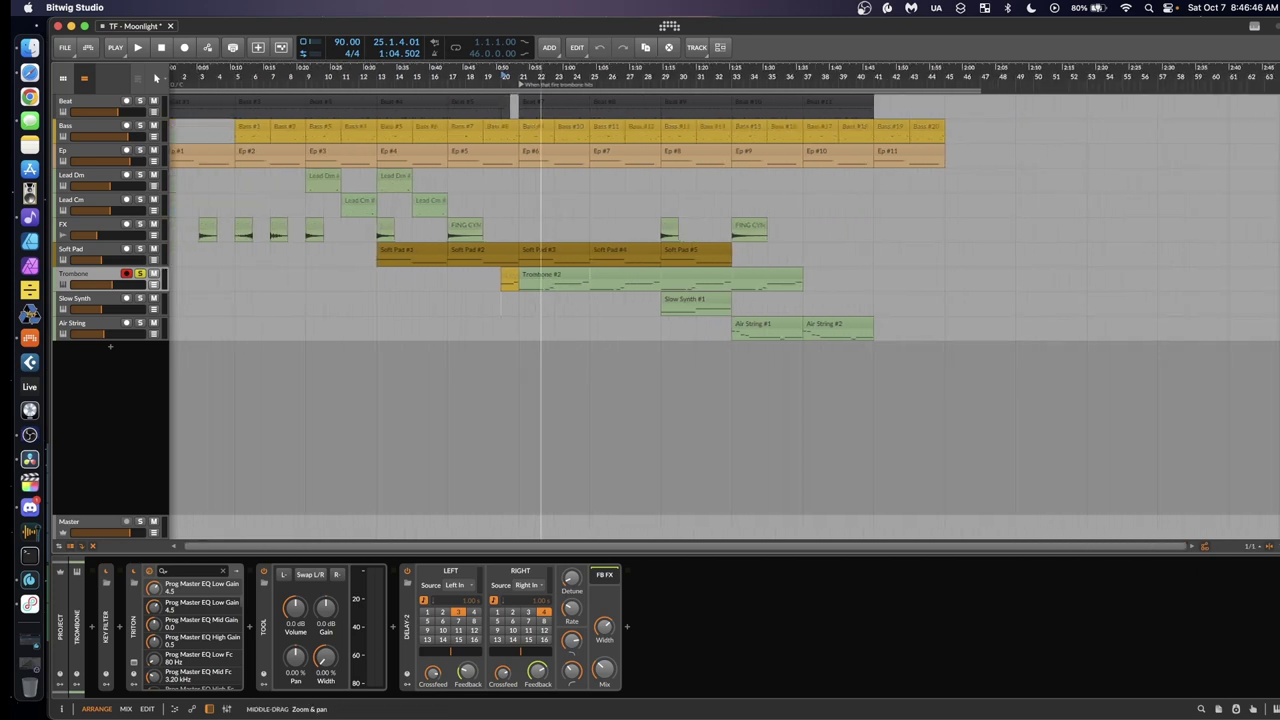
left_click(140, 200)
left_click(140, 150)
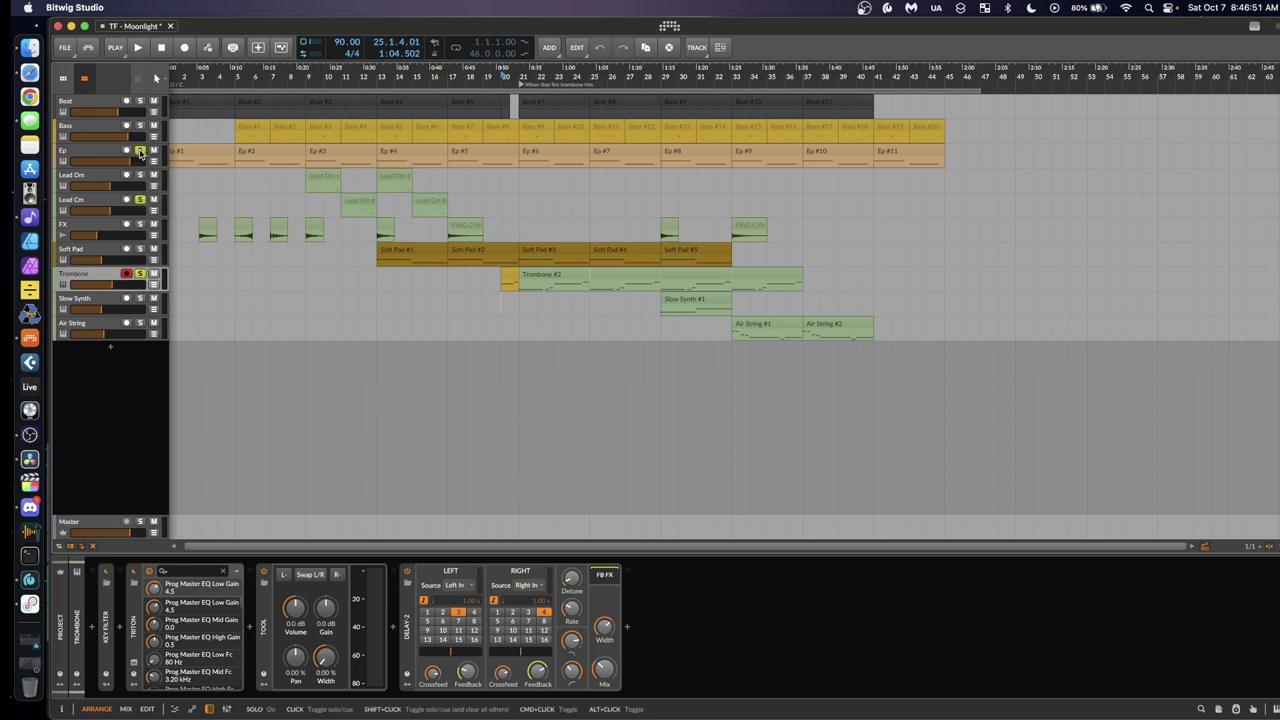
left_click(140, 200)
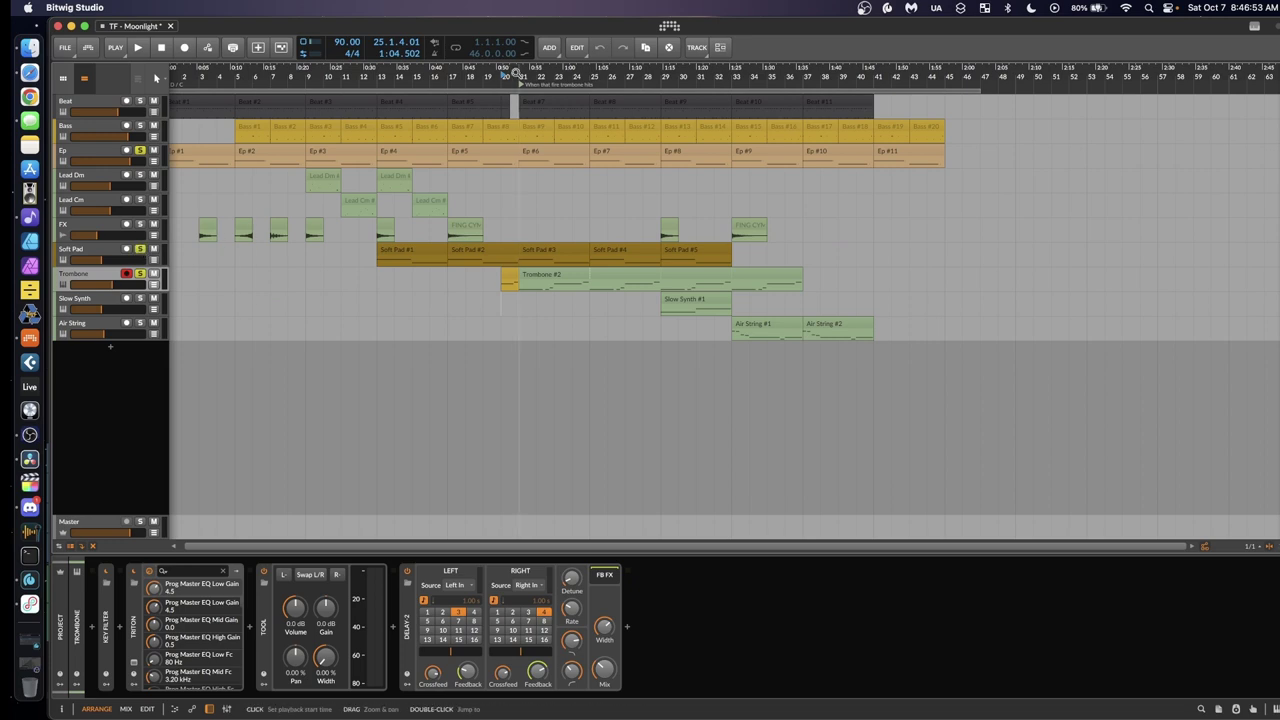
left_click(520, 74)
key("space")
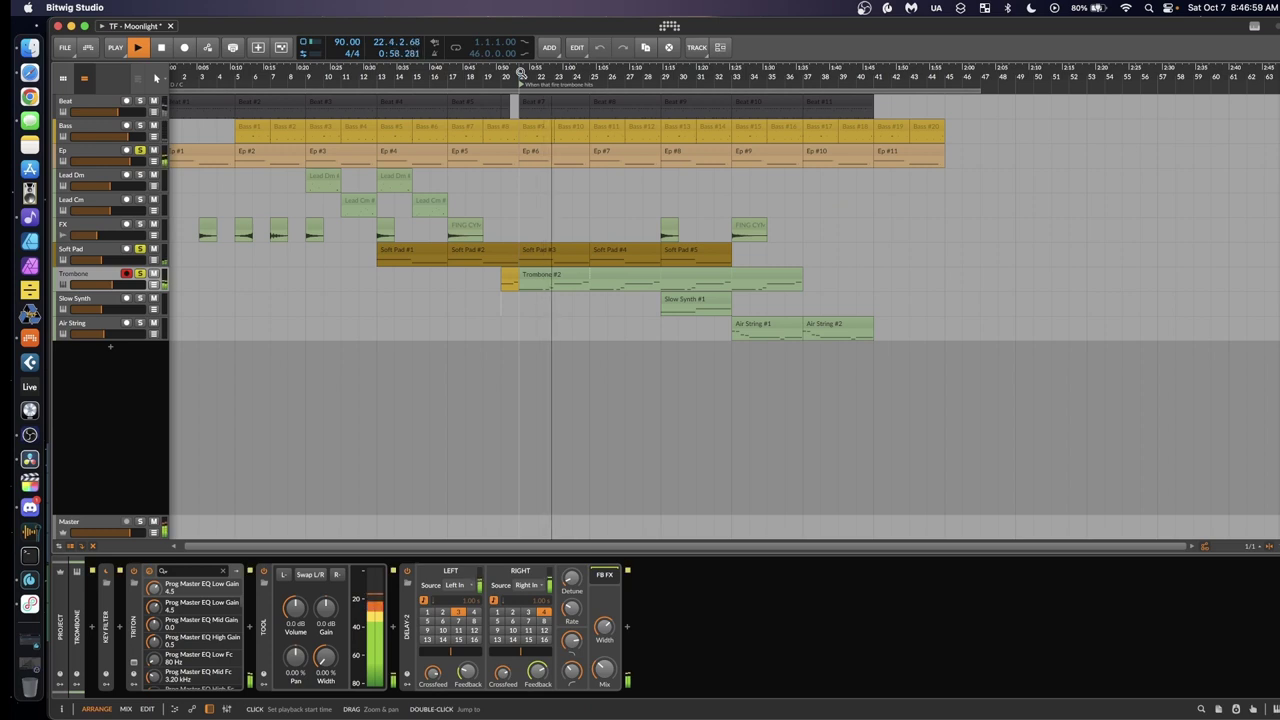
key("space")
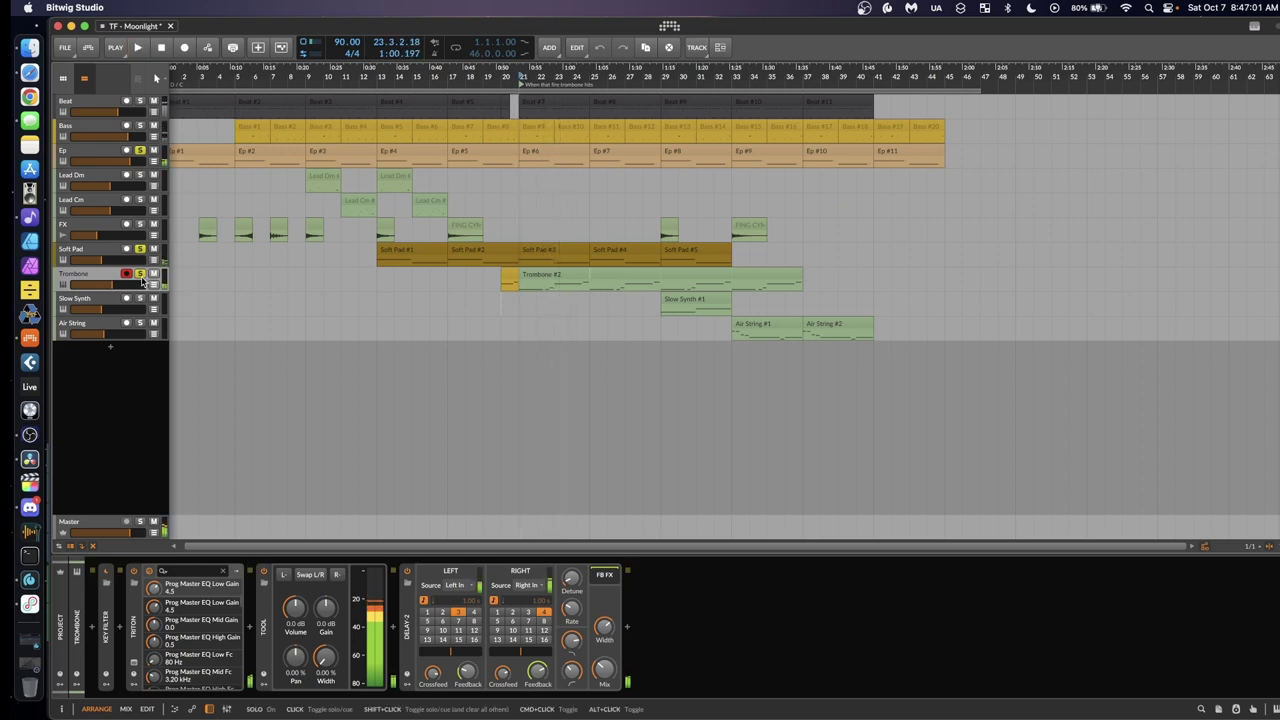
left_click(140, 249)
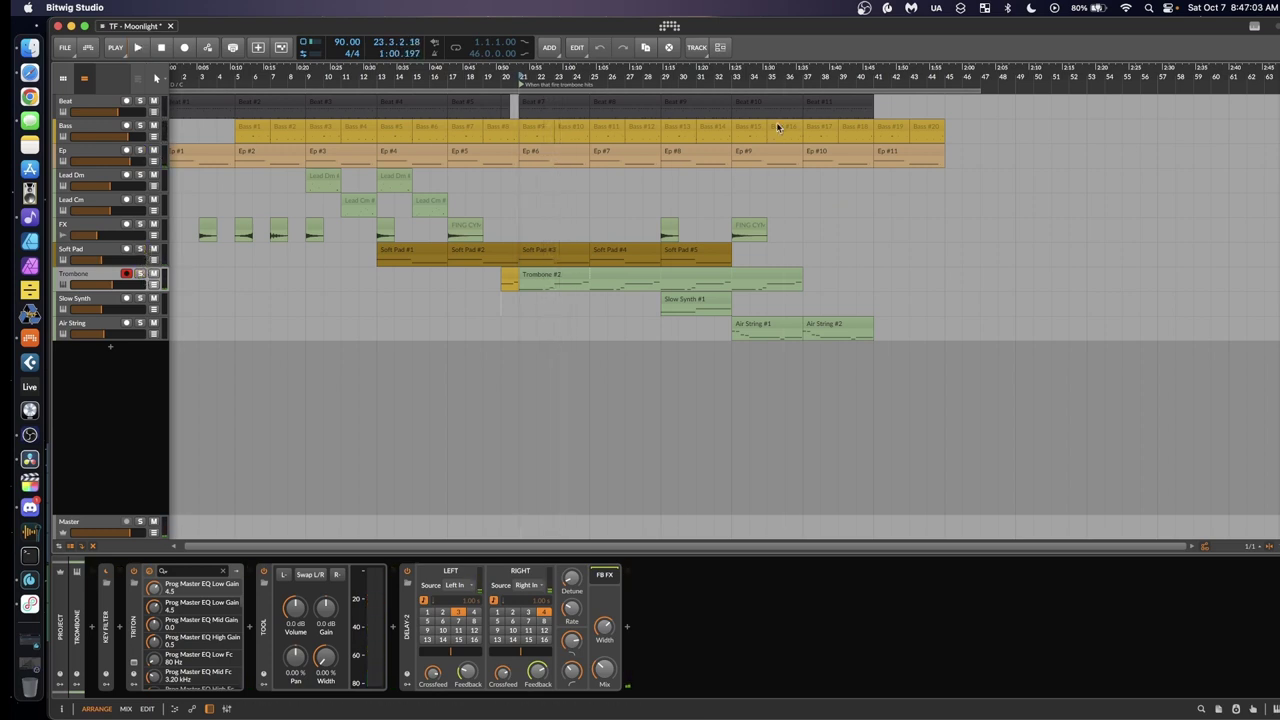
Audition the Slow Synth track alone in solo with playback starting at bar 29, and stop playback
left_click(668, 77)
key("Down")
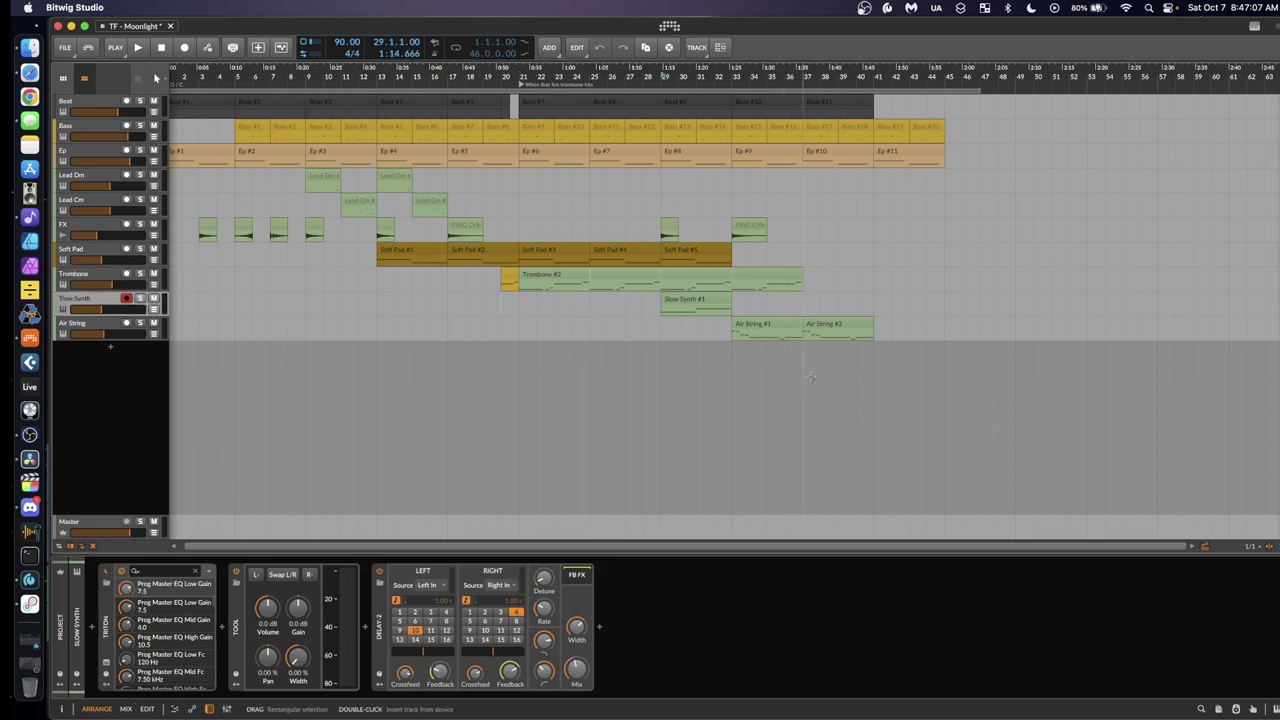
scroll(437, 360, "up", 3)
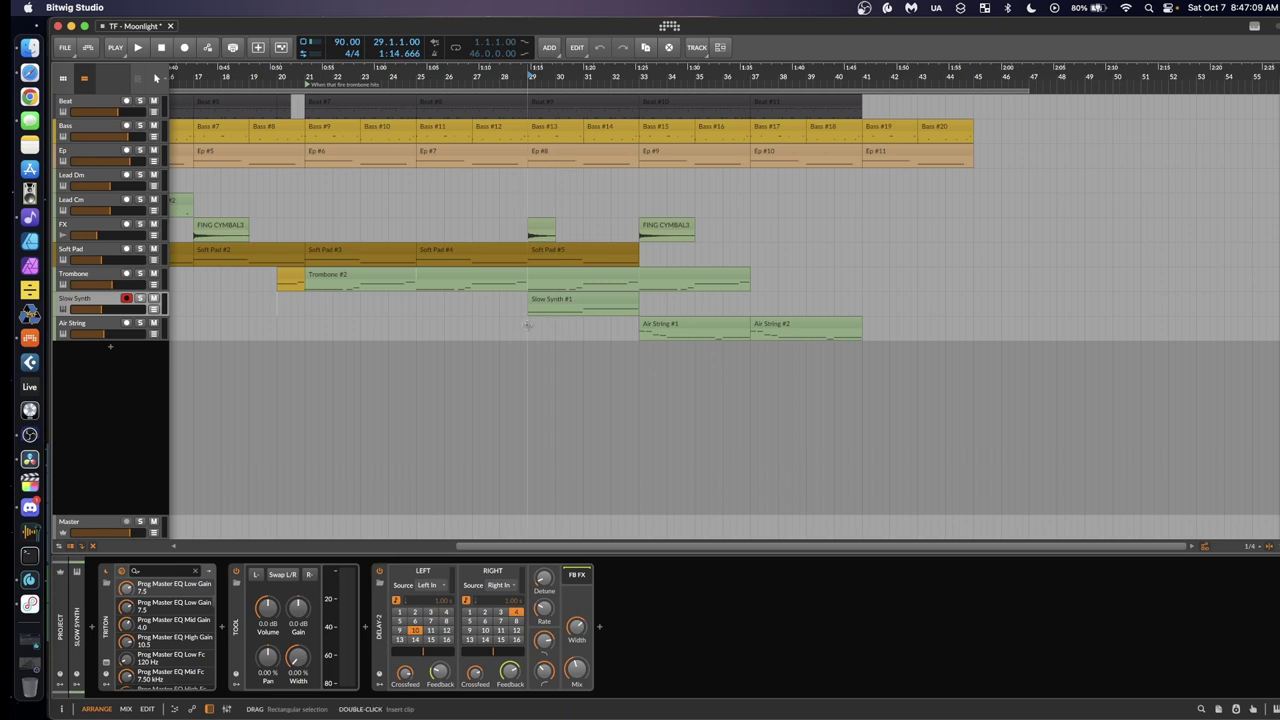
left_click(141, 299)
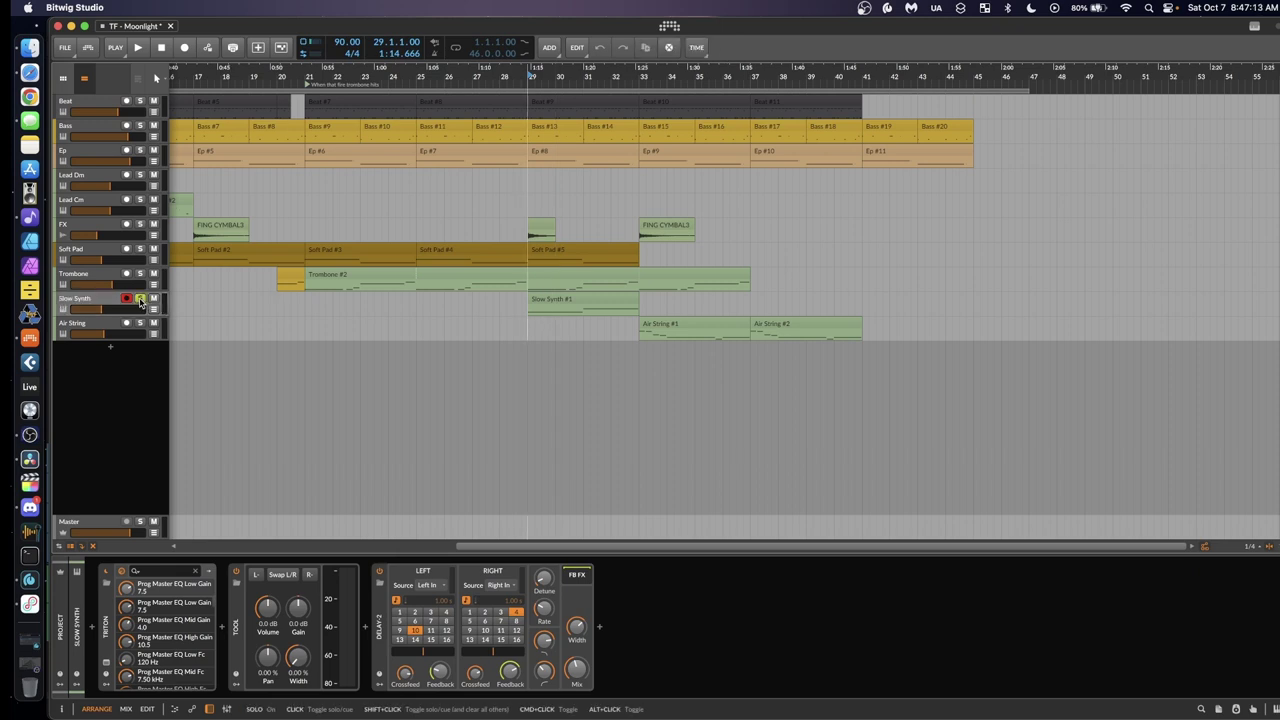
key("space")
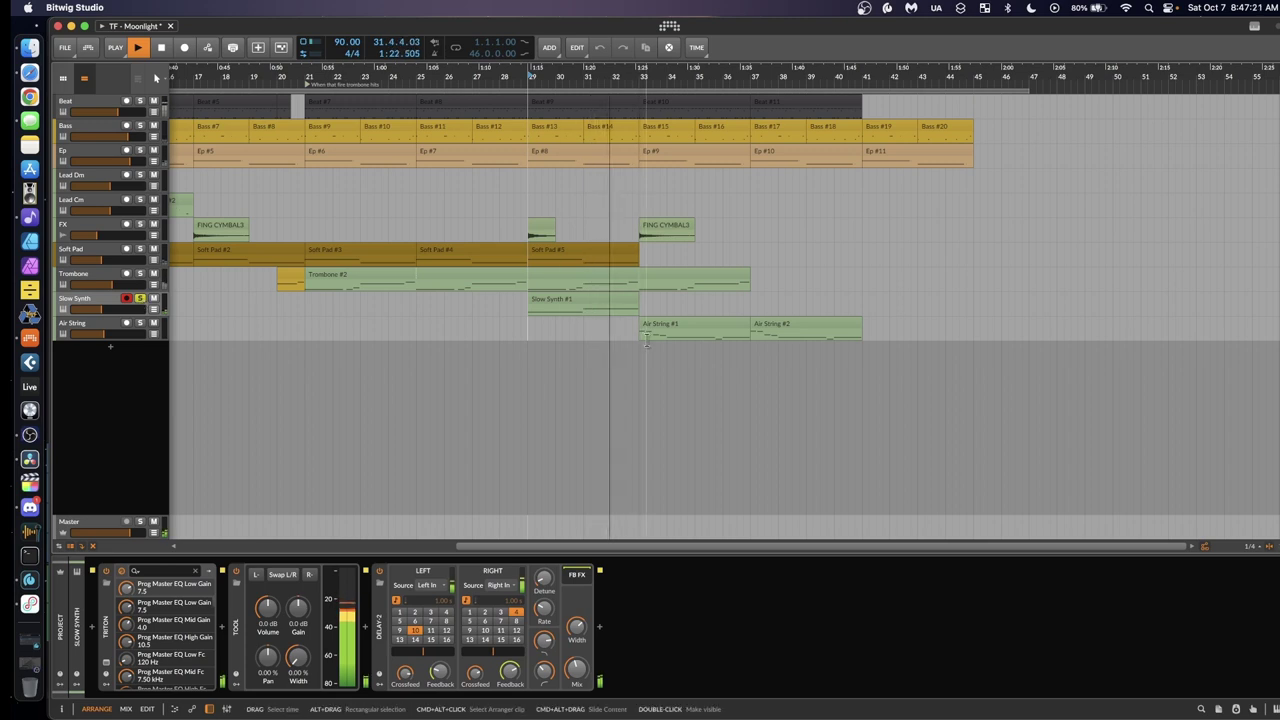
key("space")
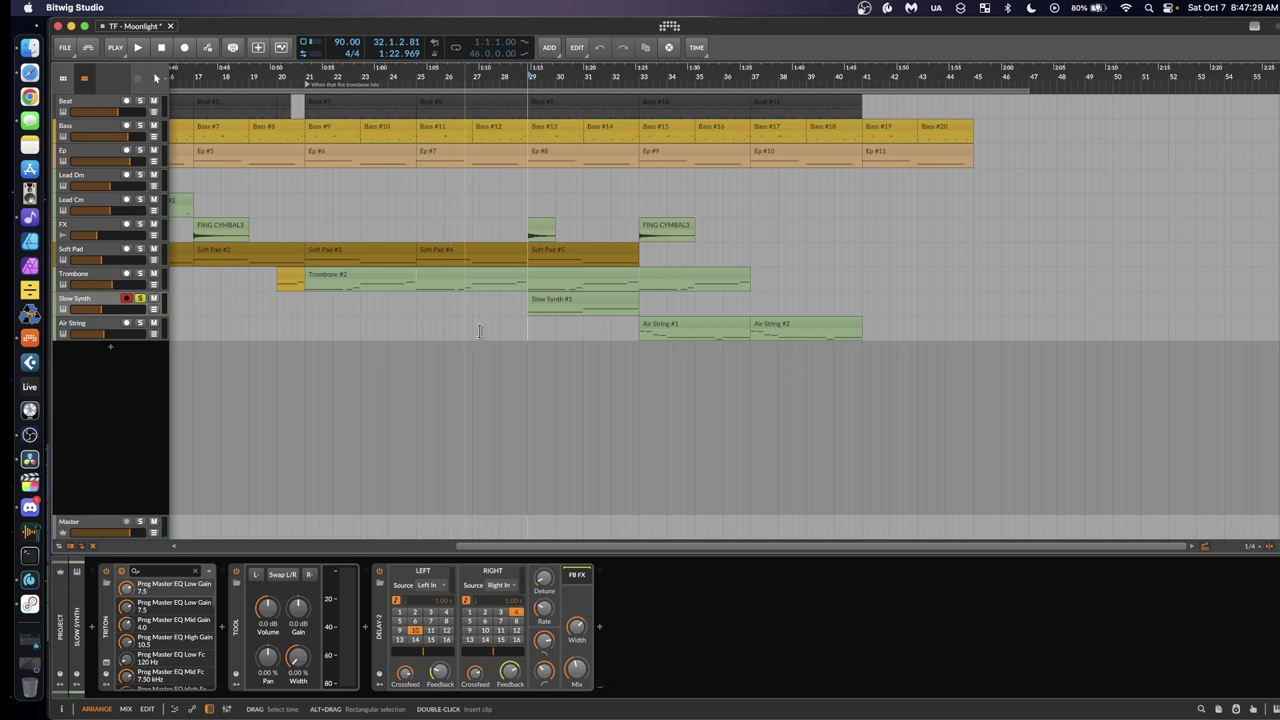
Select the Slow Synth #1 clip, inspect the track's Twinkley Dust program in TRITON and close the plug-in
left_click(609, 296)
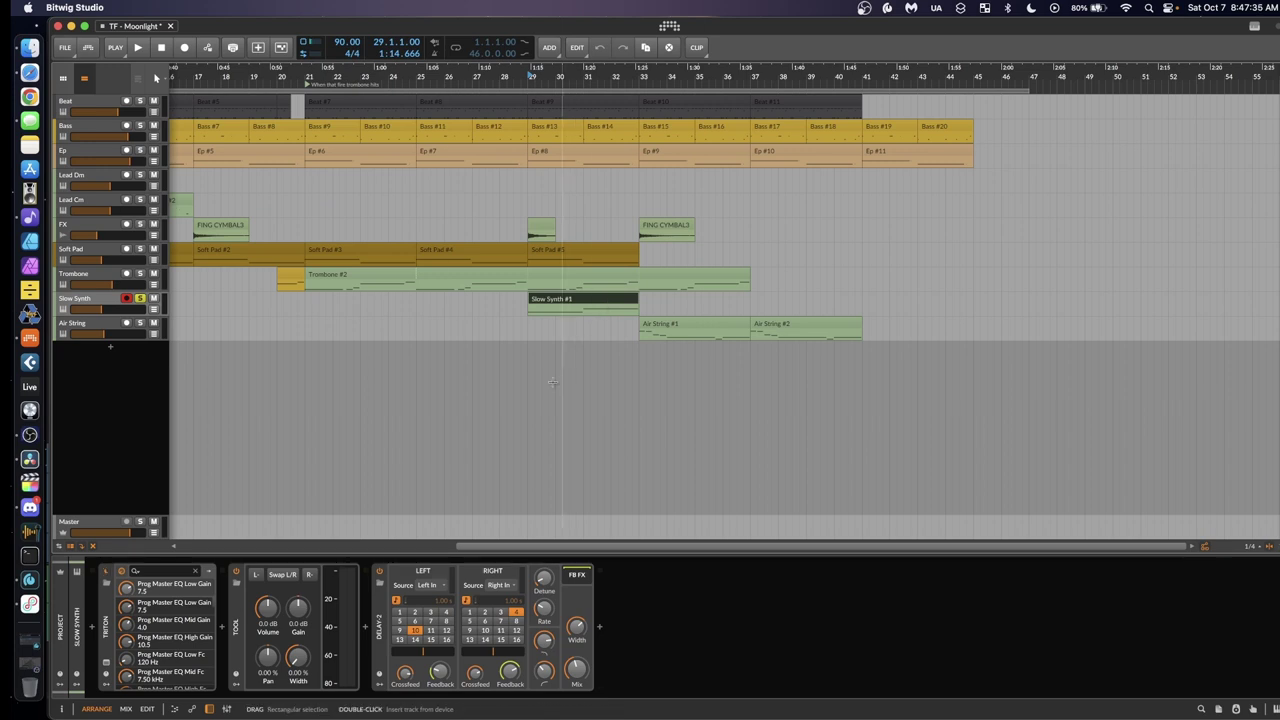
left_click(106, 662)
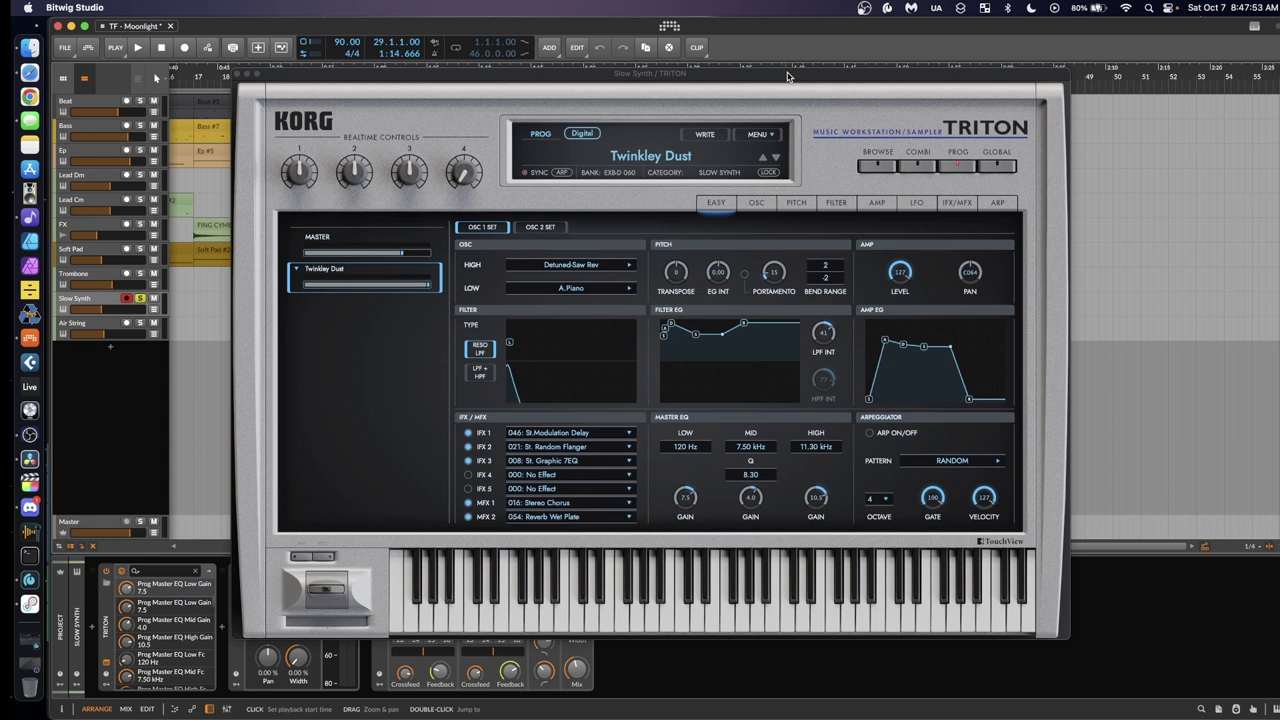
left_click(242, 74)
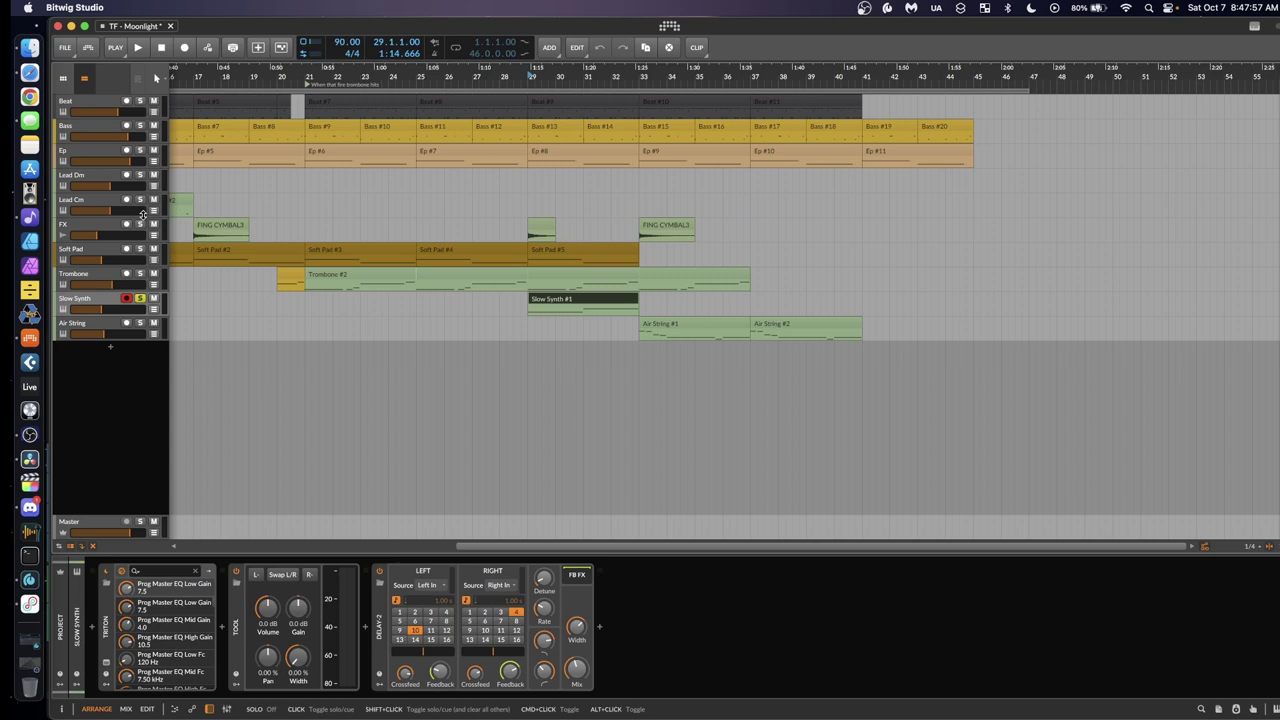
Add Ep and Soft Pad to the soloed Slow Synth, play them from bar 29, stop playback and clear all three solos
left_click(140, 150)
key("space")
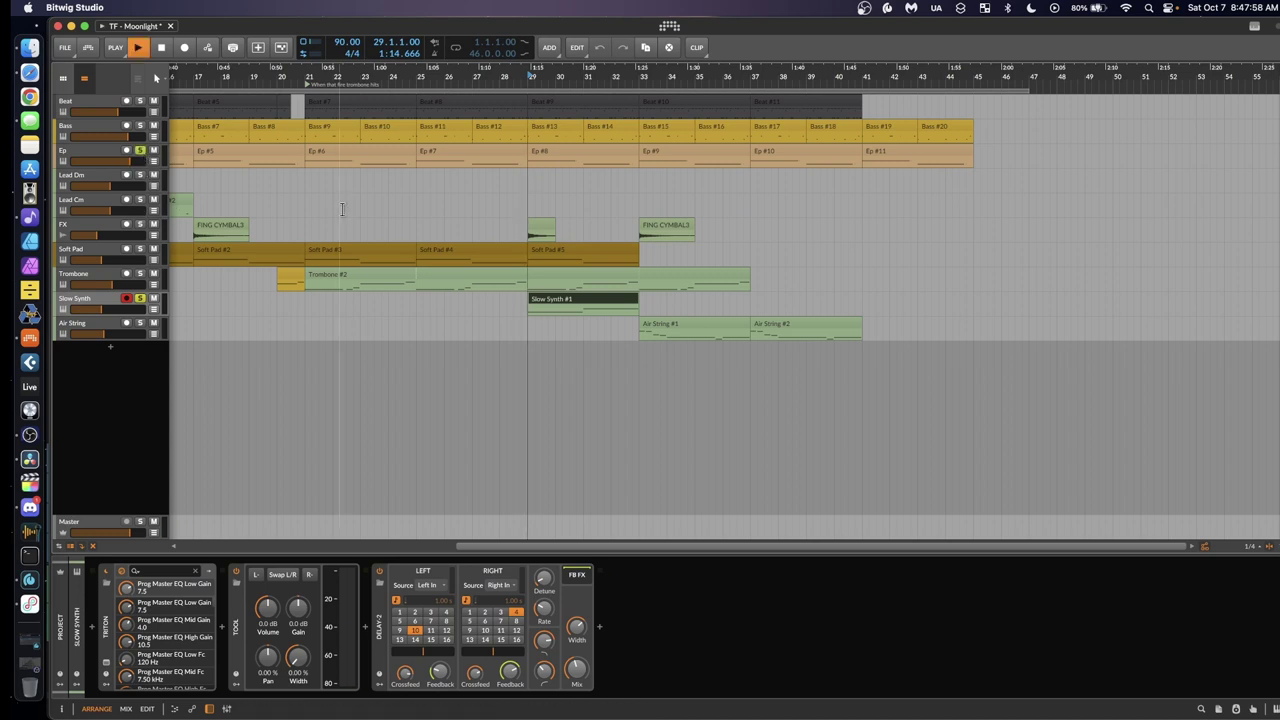
left_click(140, 249)
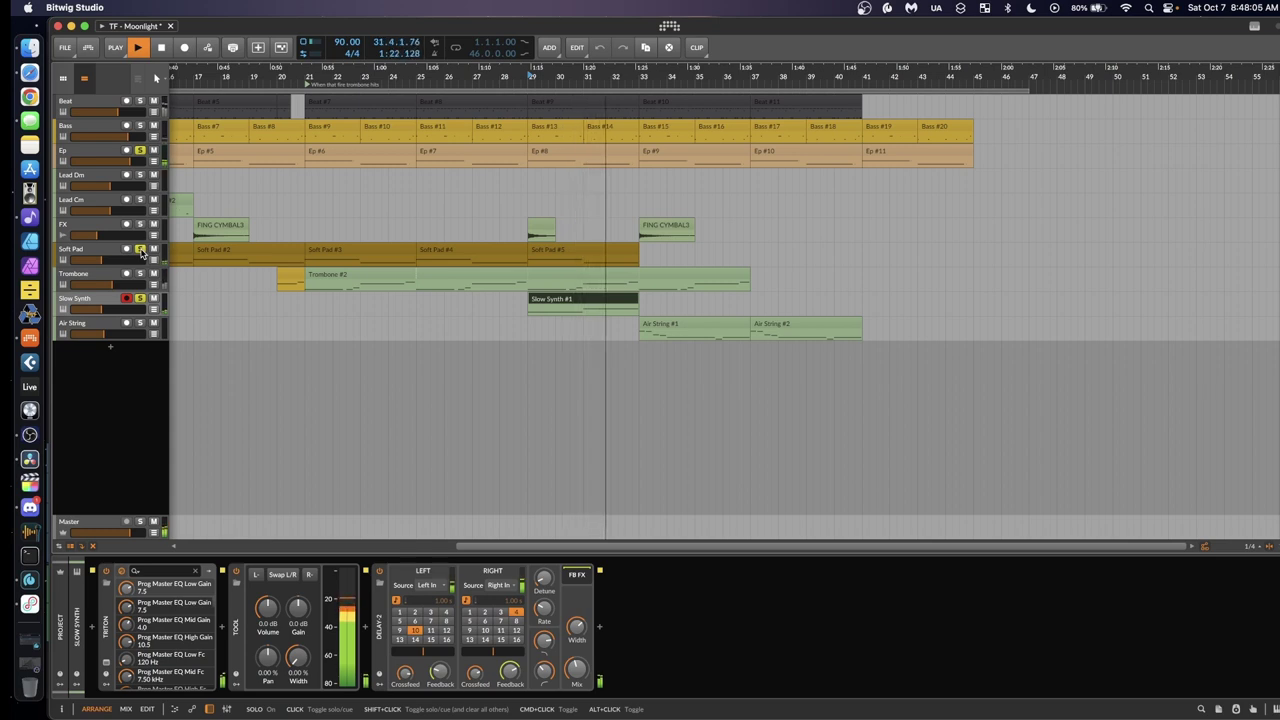
key("space")
left_click(140, 252)
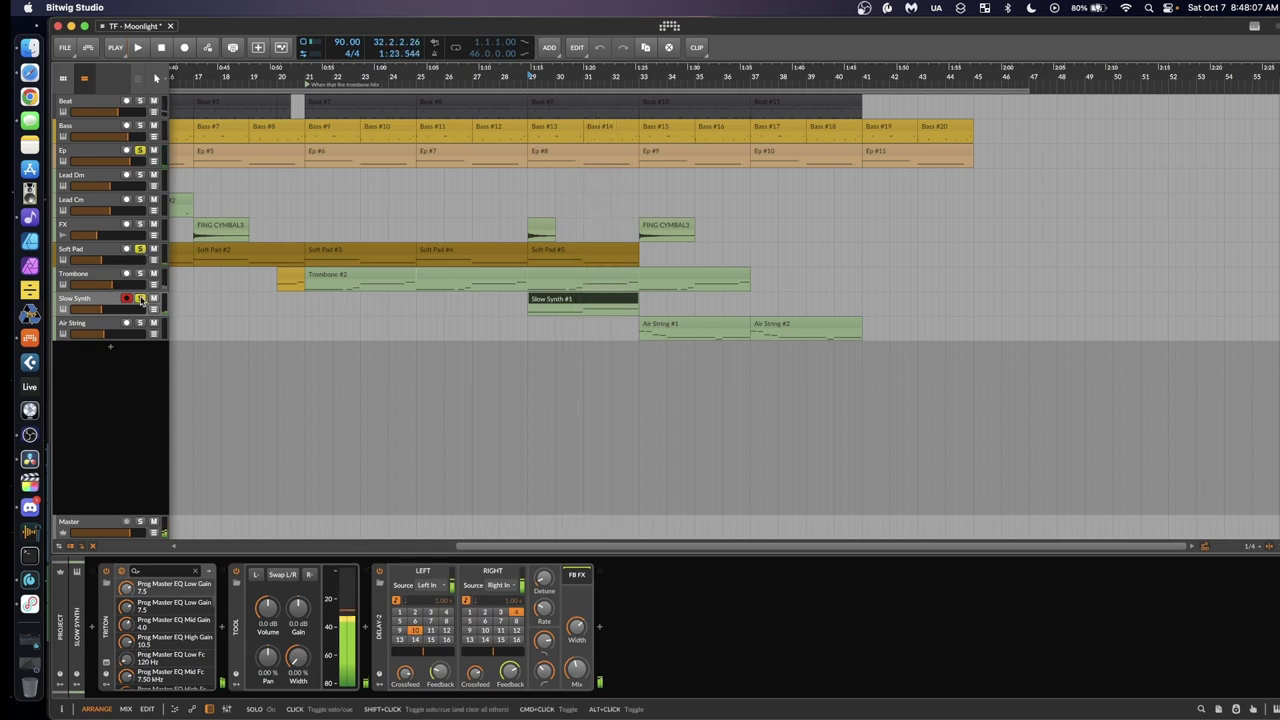
left_click(140, 150)
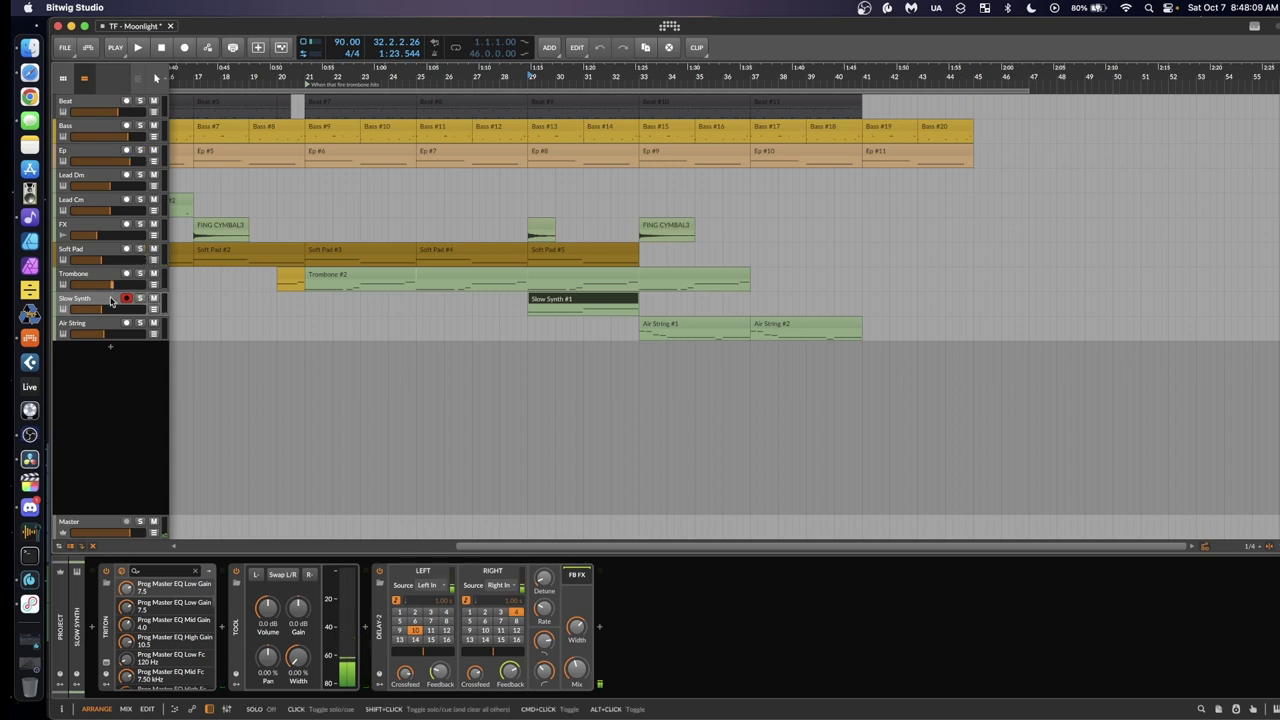
Audition the Air String track alone in solo from bar 33, and inspect its Ether Voices program in TRITON
left_click(600, 330)
left_click(632, 364)
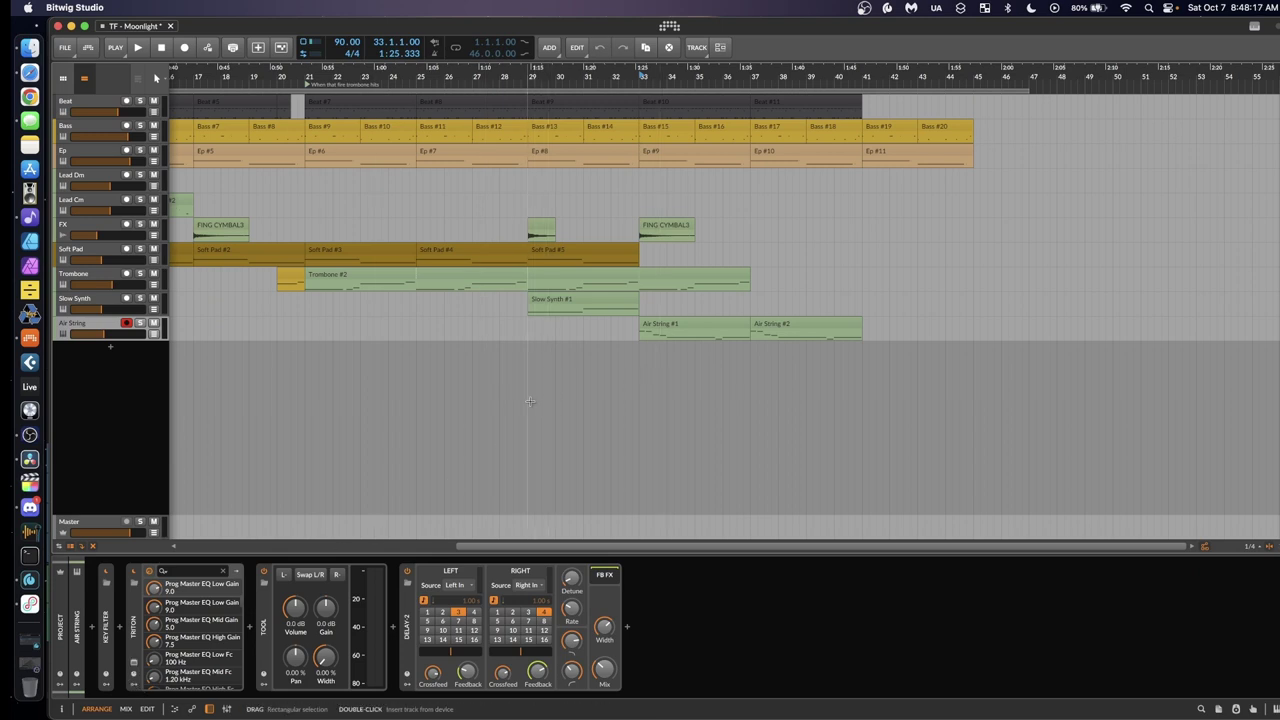
key("s")
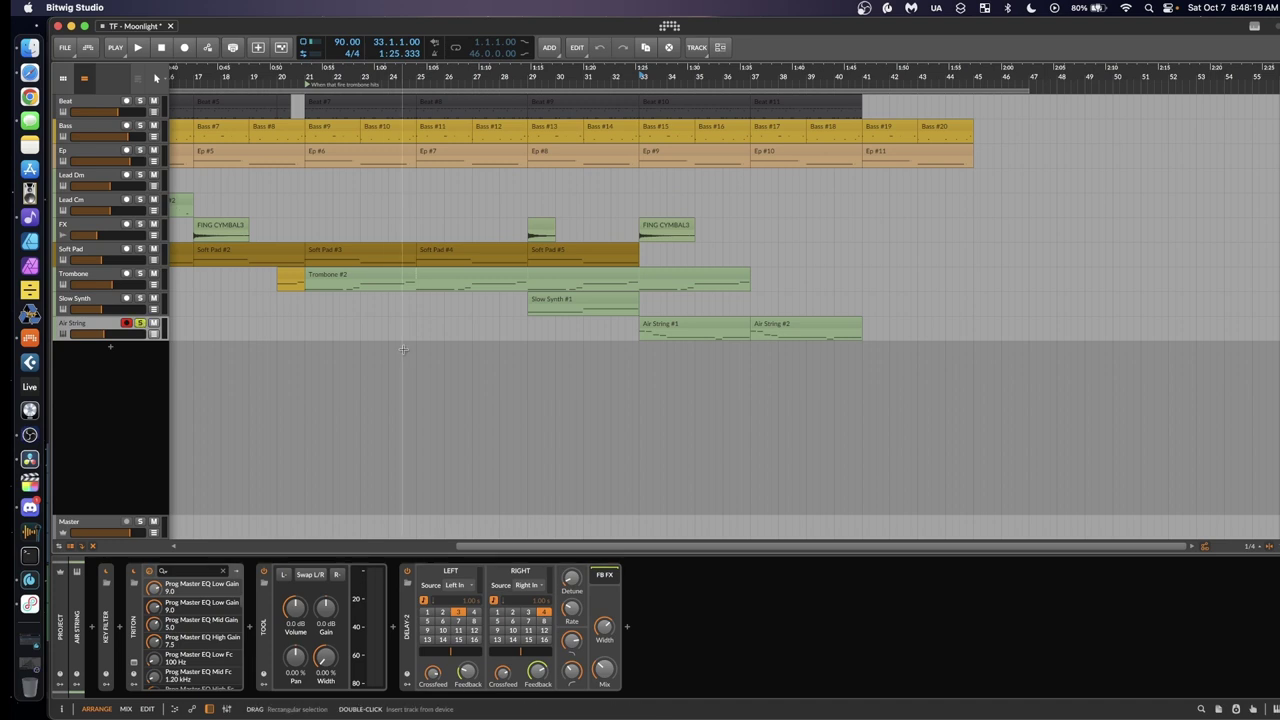
scroll(778, 400, "up", 3)
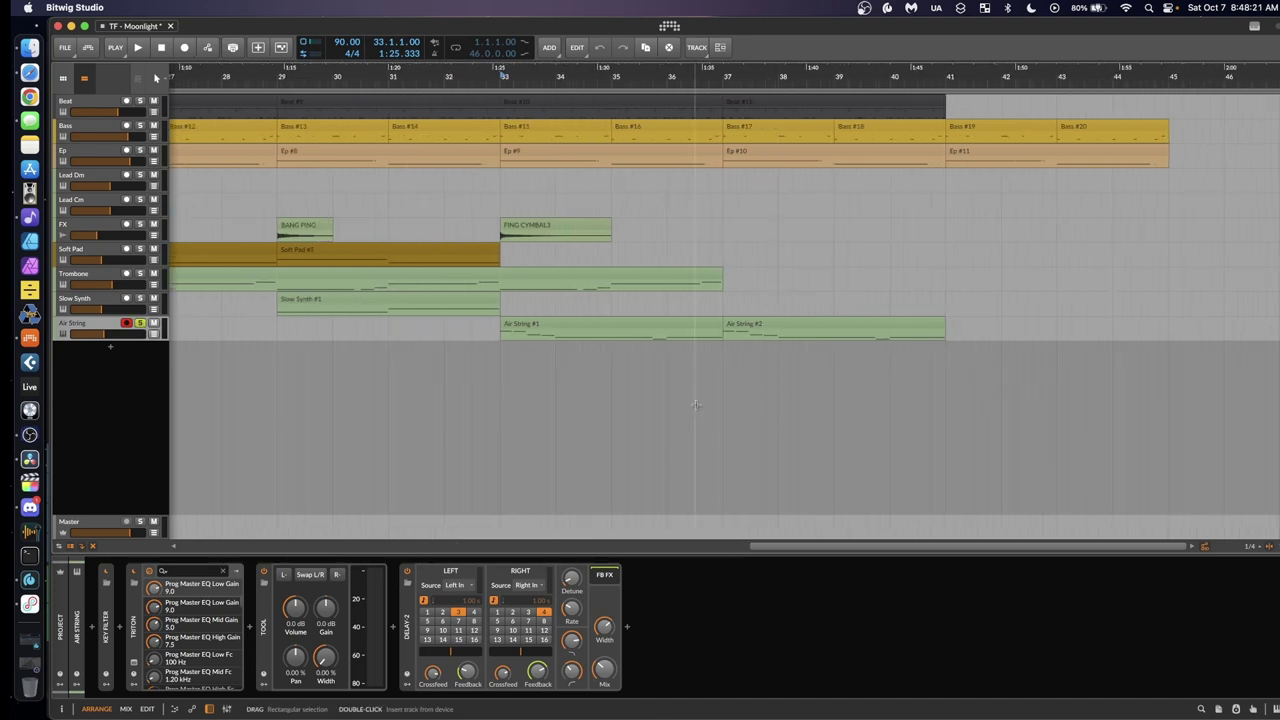
key("space")
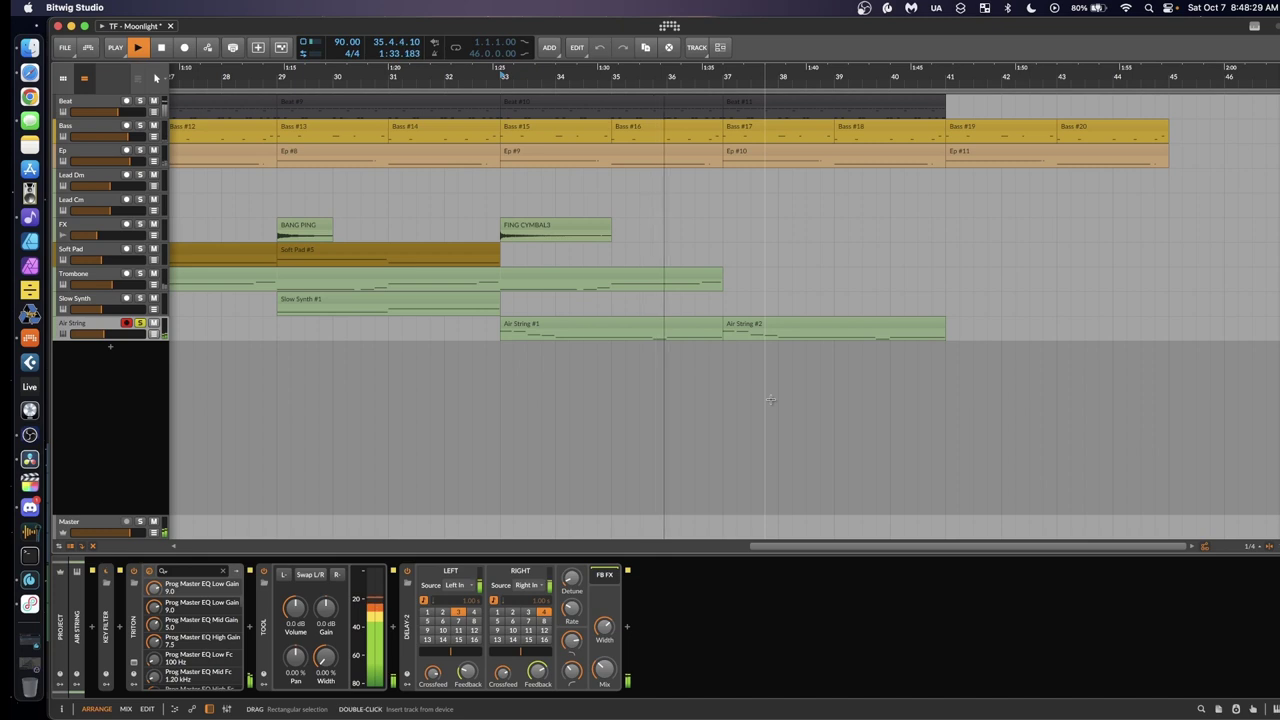
key("space")
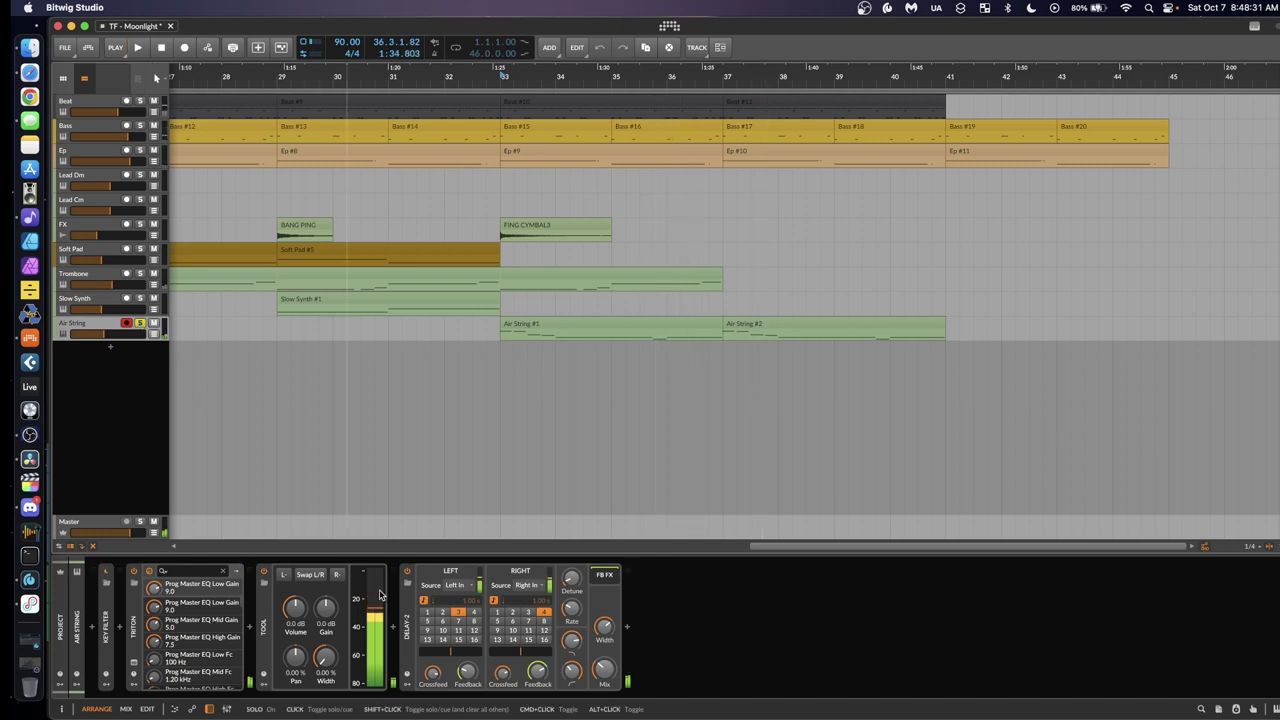
left_click(134, 582)
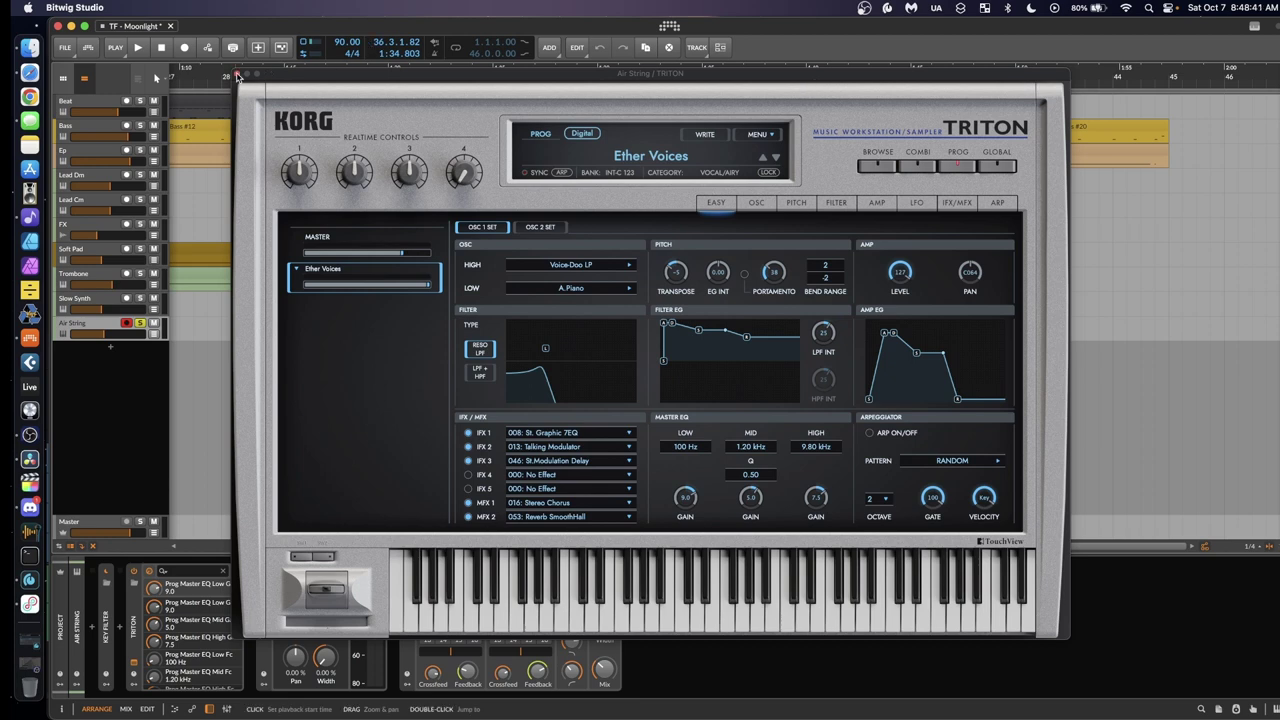
left_click(239, 75)
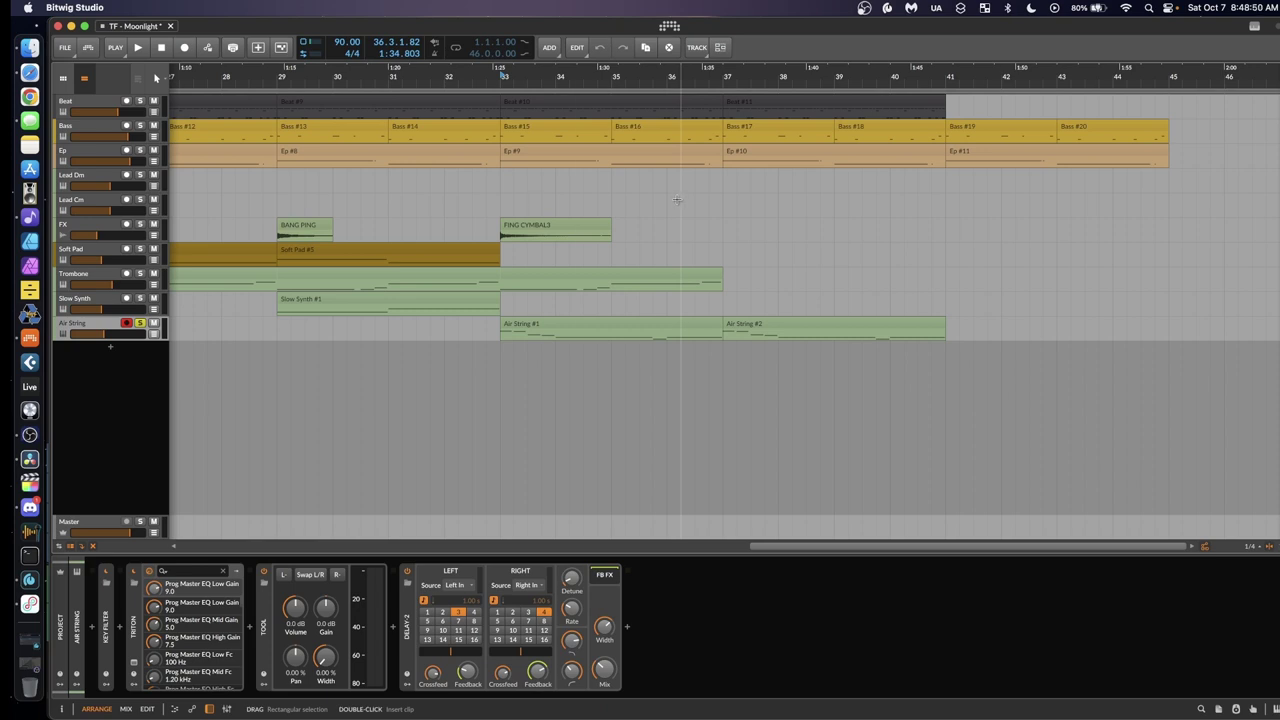
Add Ep to the soloed Air String, play both from bar 33, stop playback and clear the solos
left_click(139, 152)
key("space")
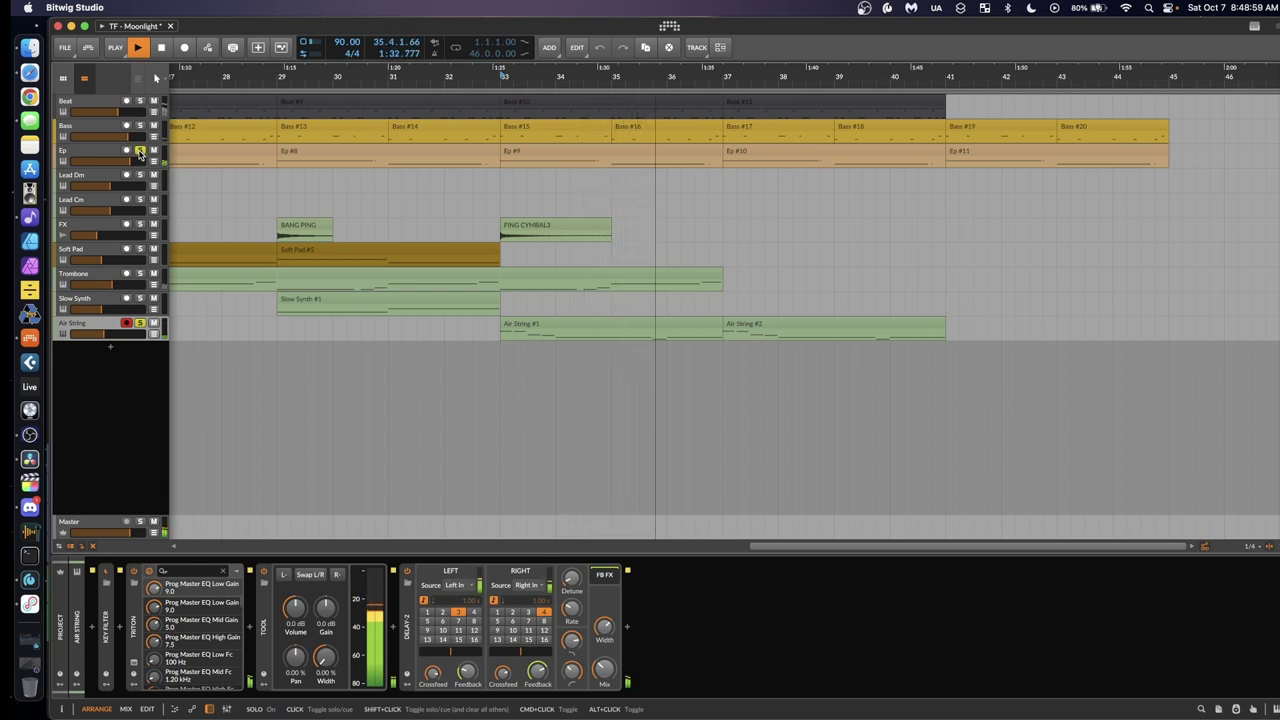
key("space")
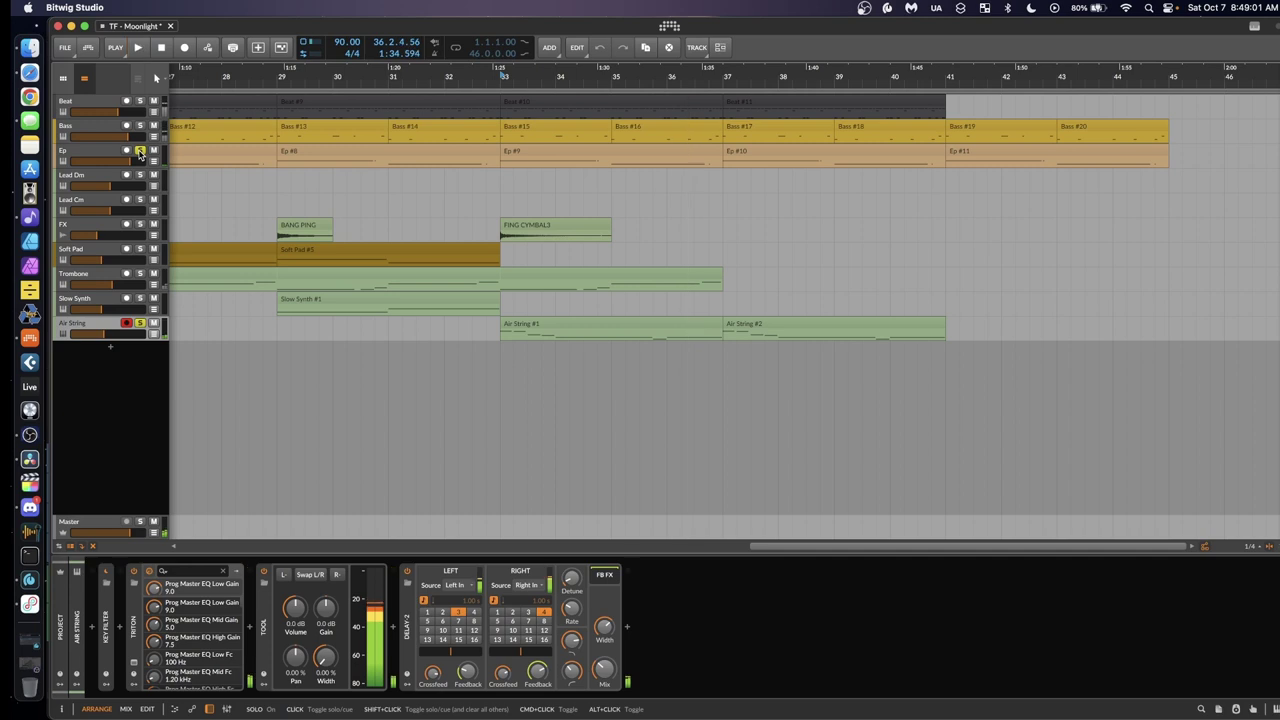
Select the FX track to show its effects, solo it, play from bar 3 and stop playback
key("minus")
key("minus")
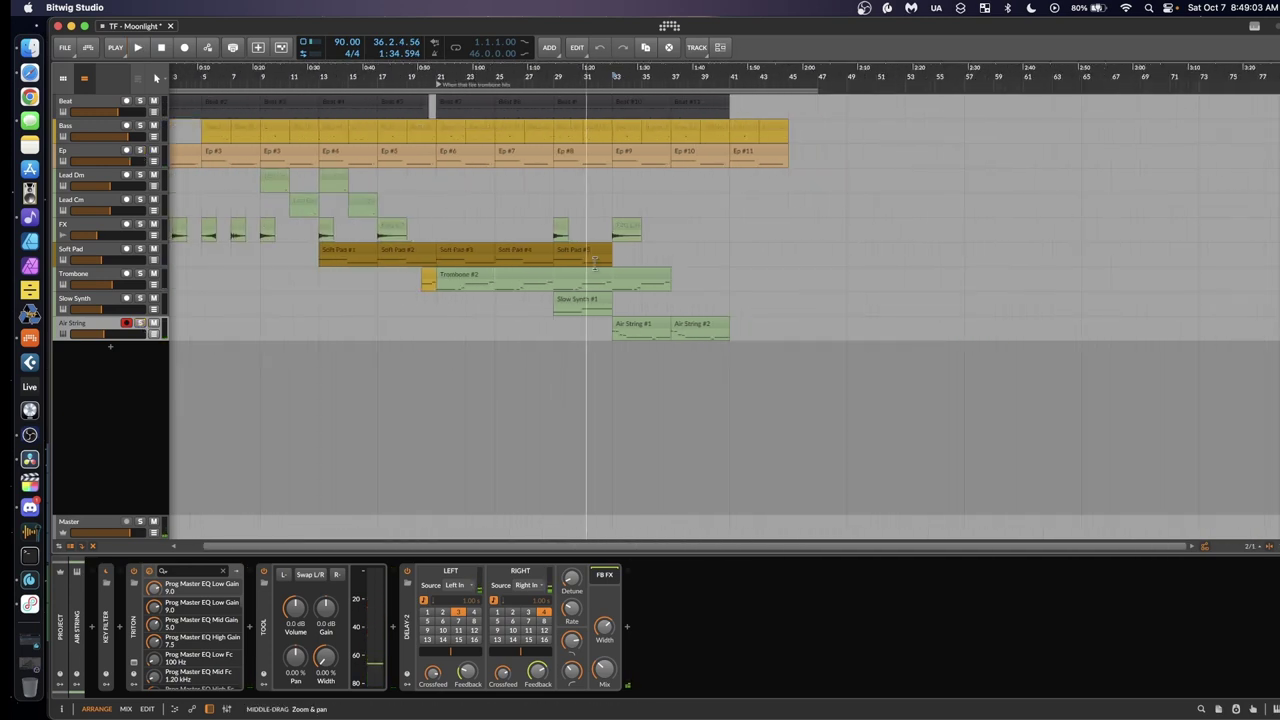
key("plus")
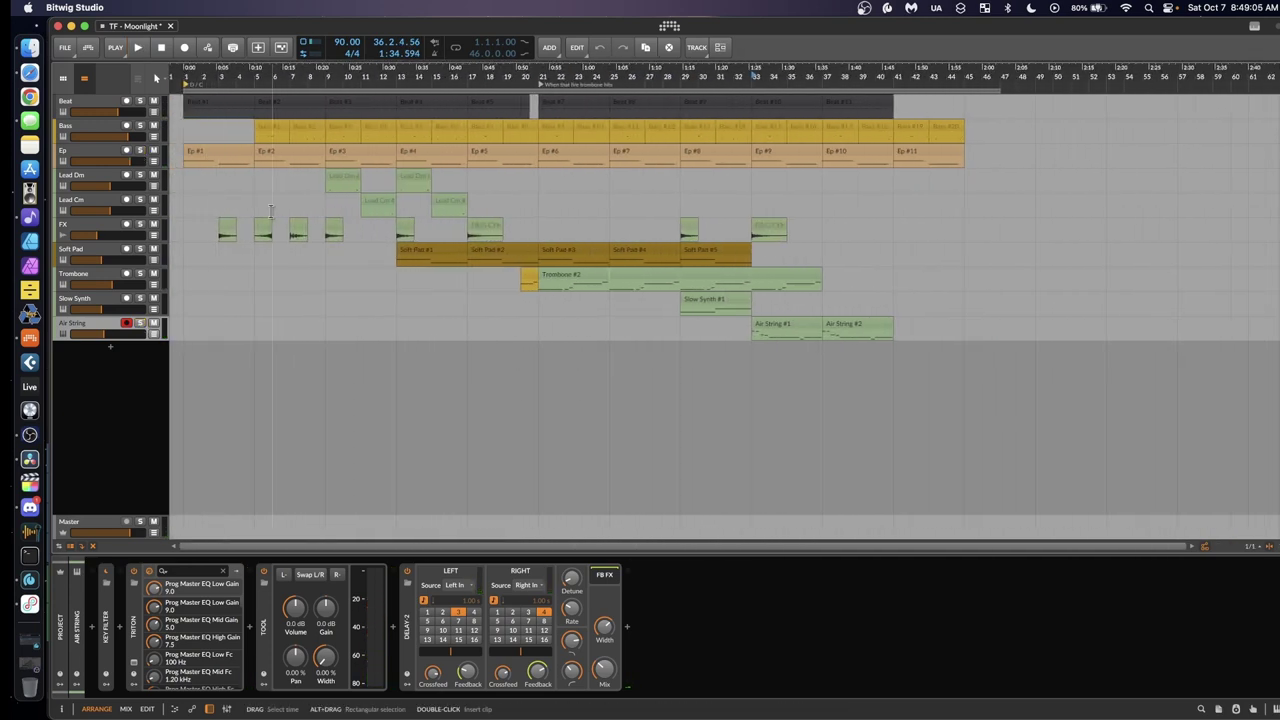
left_click(98, 226)
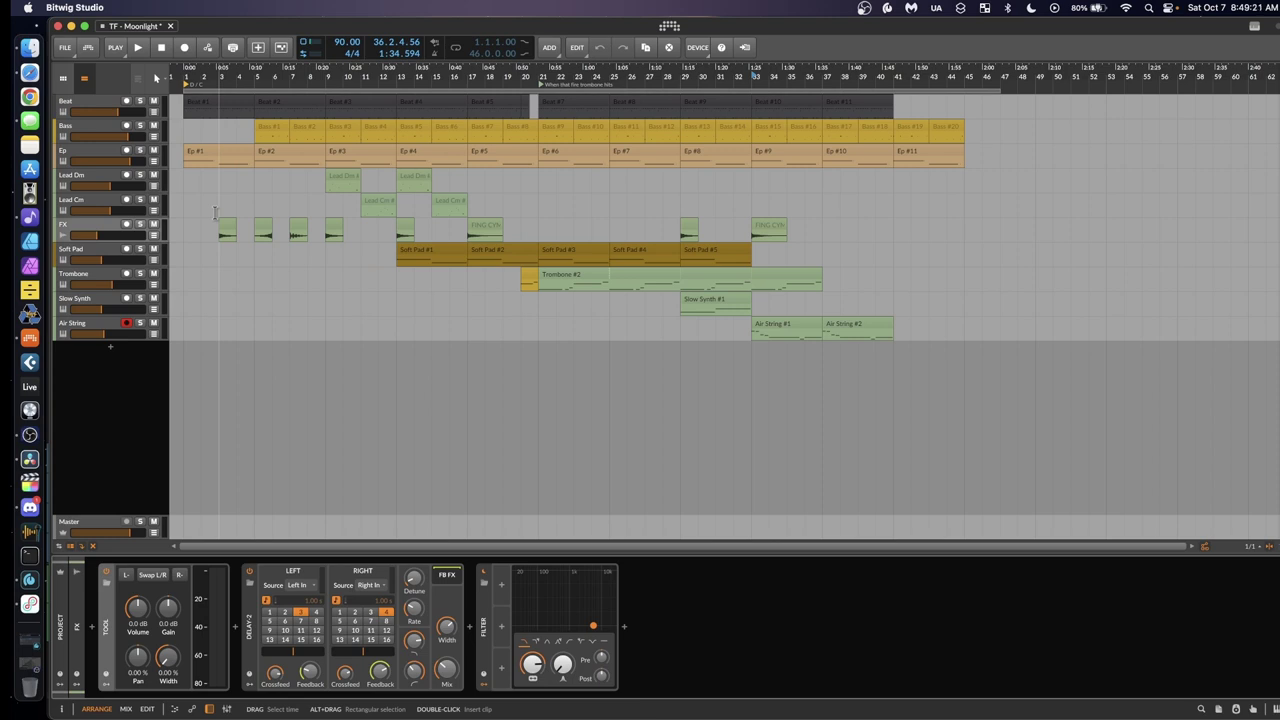
left_click(214, 213)
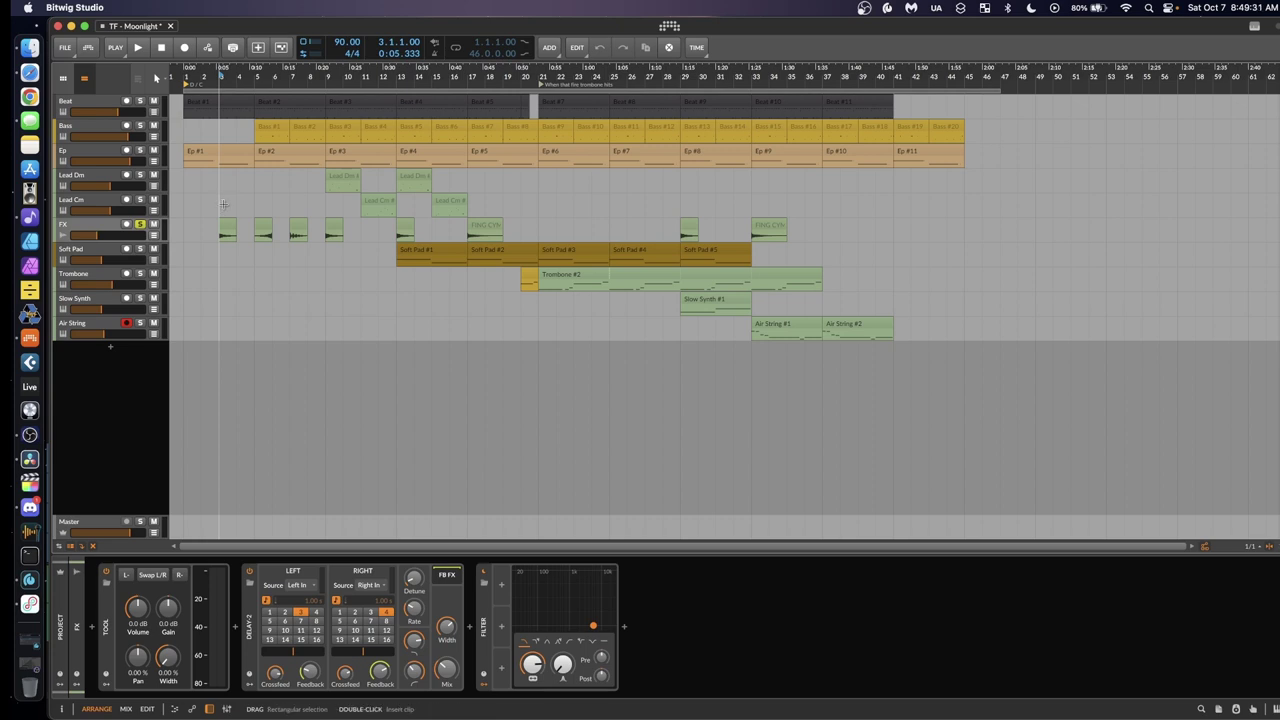
scroll(240, 206, "up", 3)
key("space")
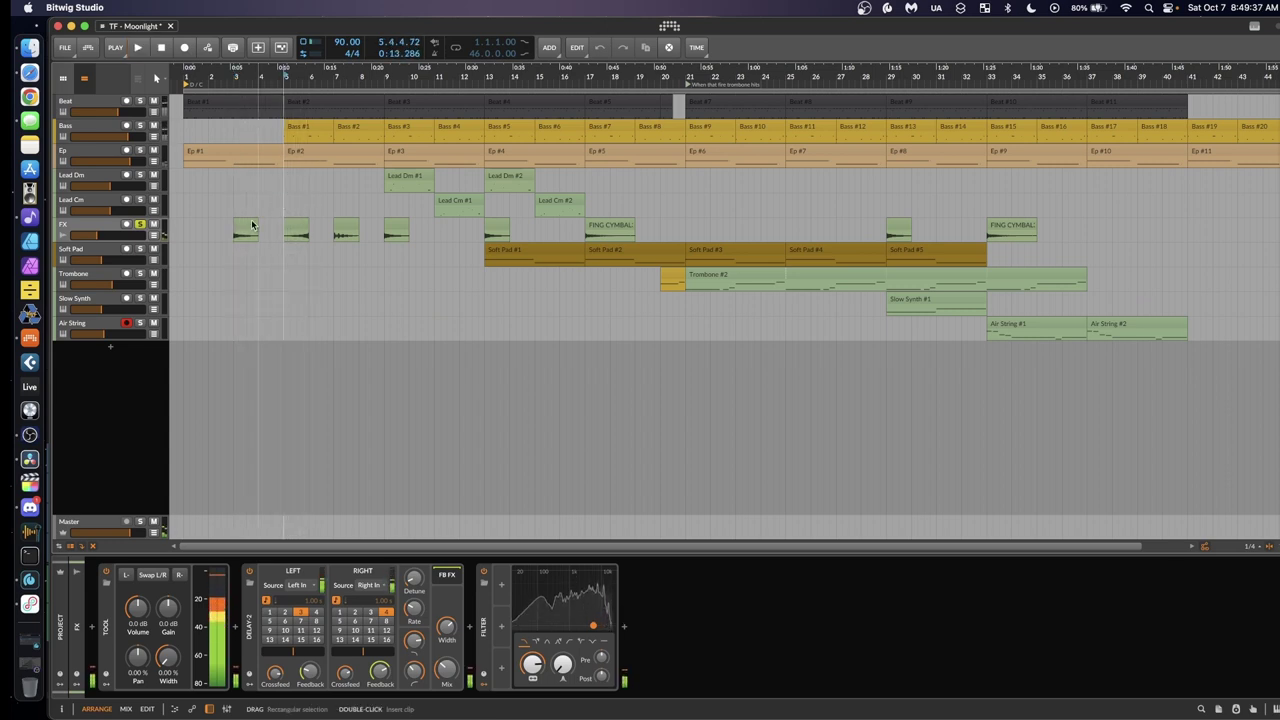
key("space")
Audition the soloed FX clips at bars 5, 7 and 17, stopping playback after each
left_click(291, 227)
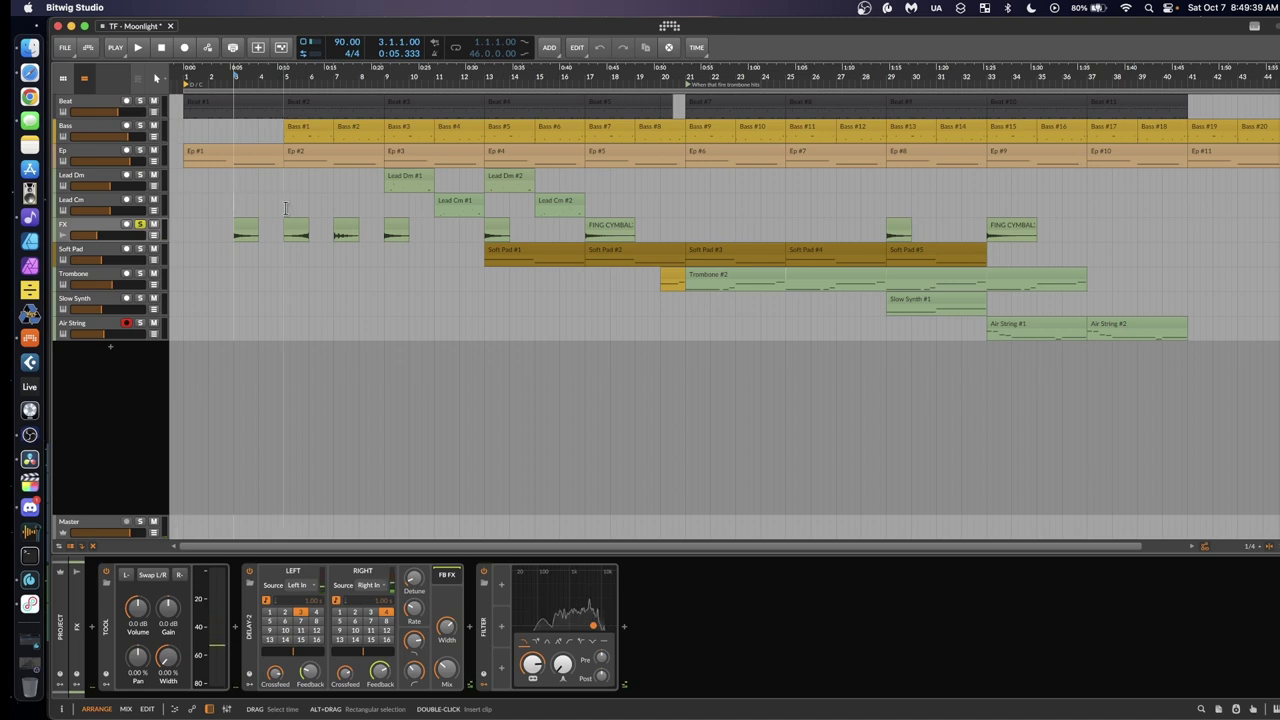
left_click(346, 230)
key("space")
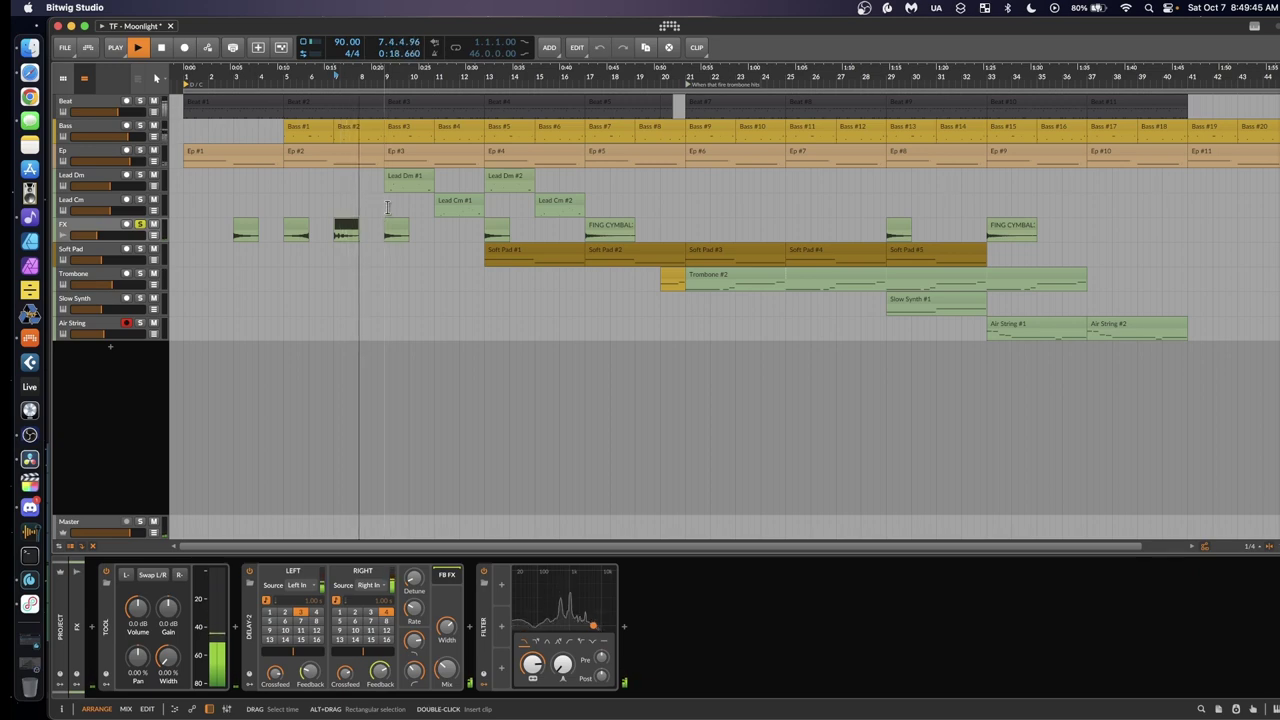
key("space")
left_click(584, 180)
key("space")
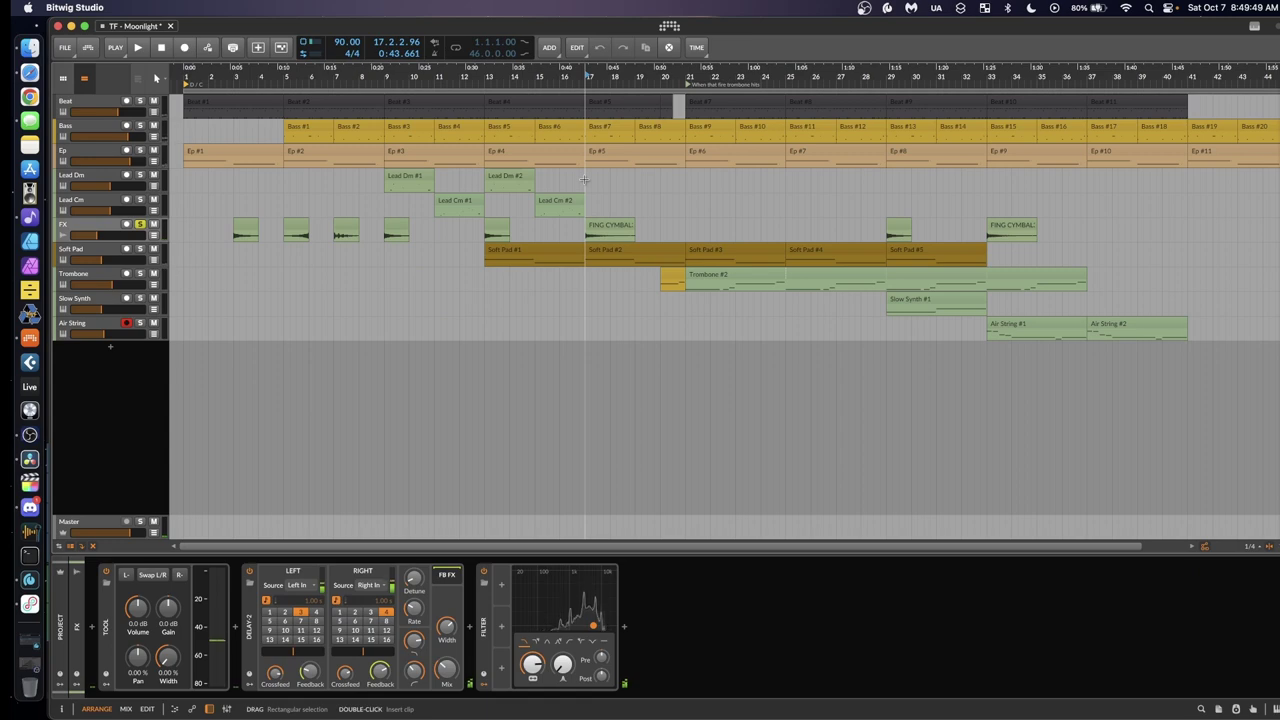
Clear the FX solo, play the full mix with the Bass track muted for a moment, and stop playback
left_click(236, 213)
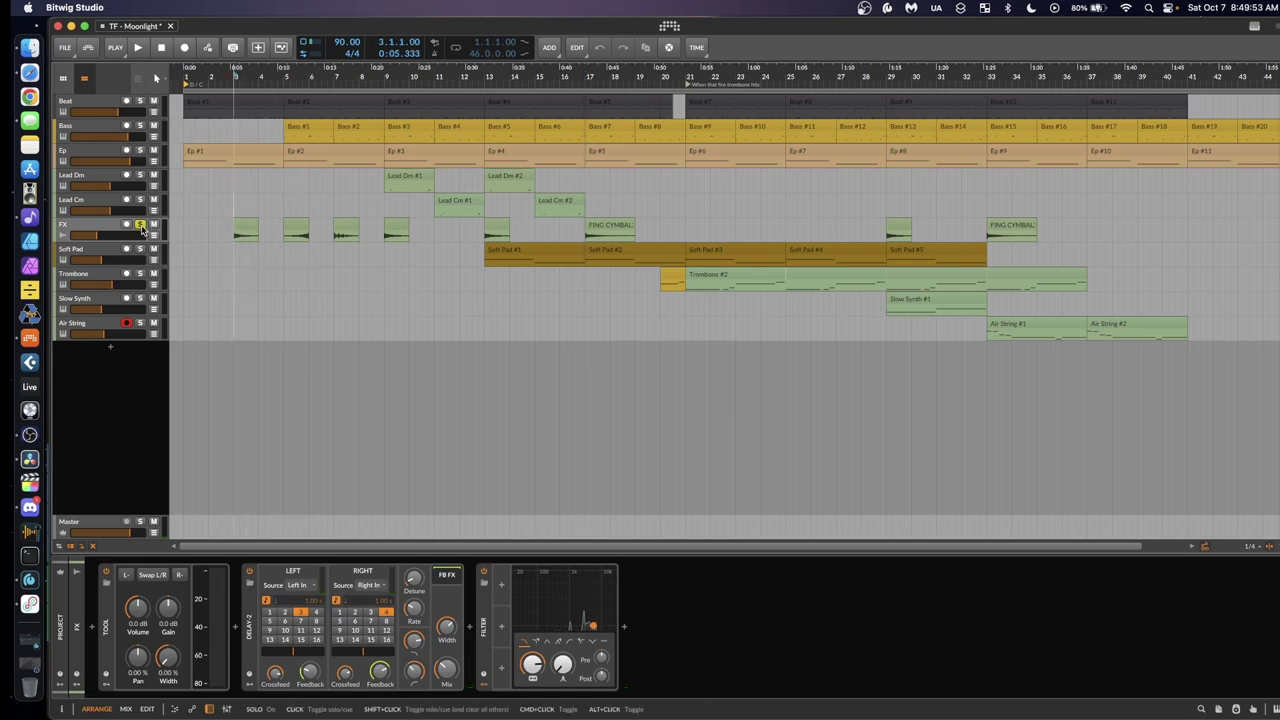
left_click(141, 228)
key("space")
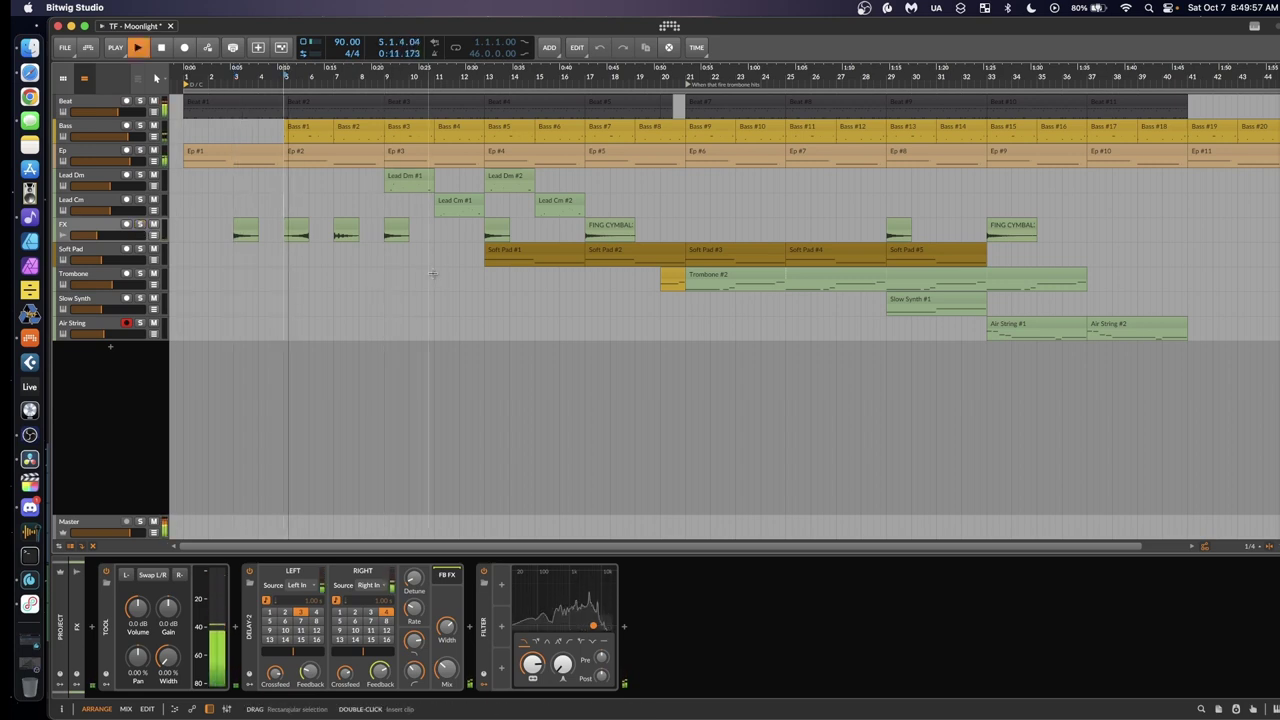
left_click(152, 128)
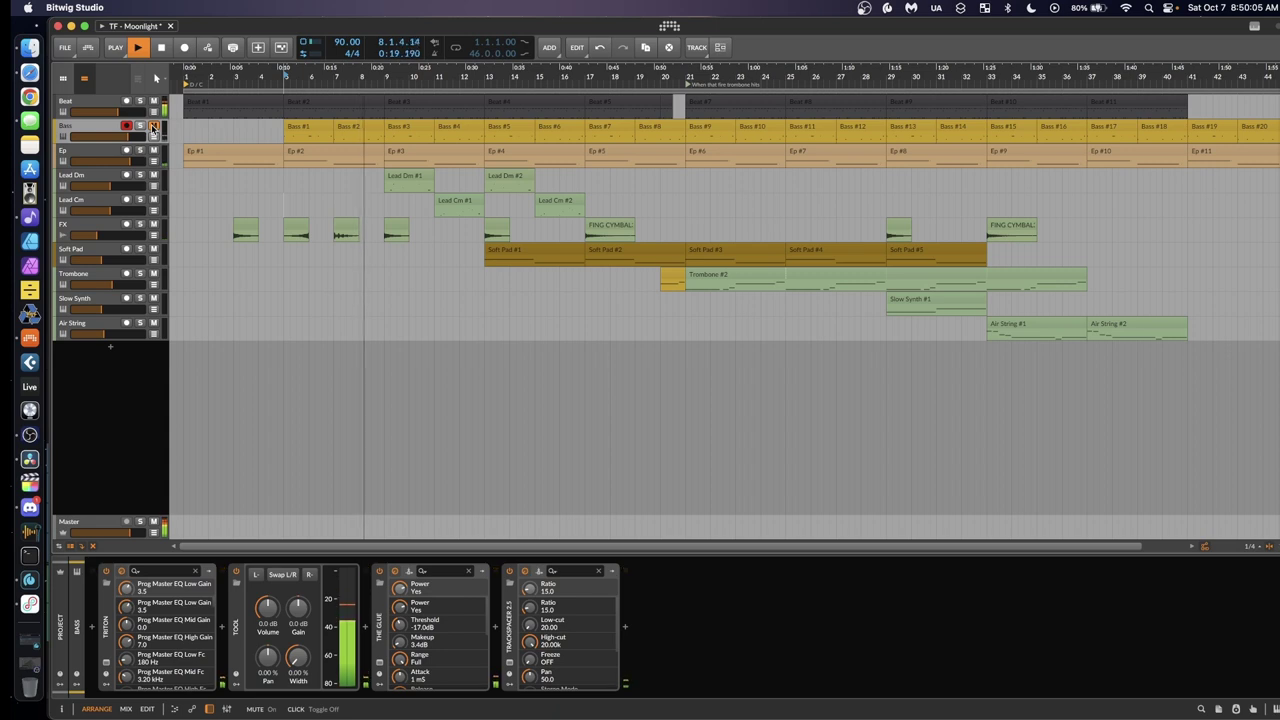
key("space")
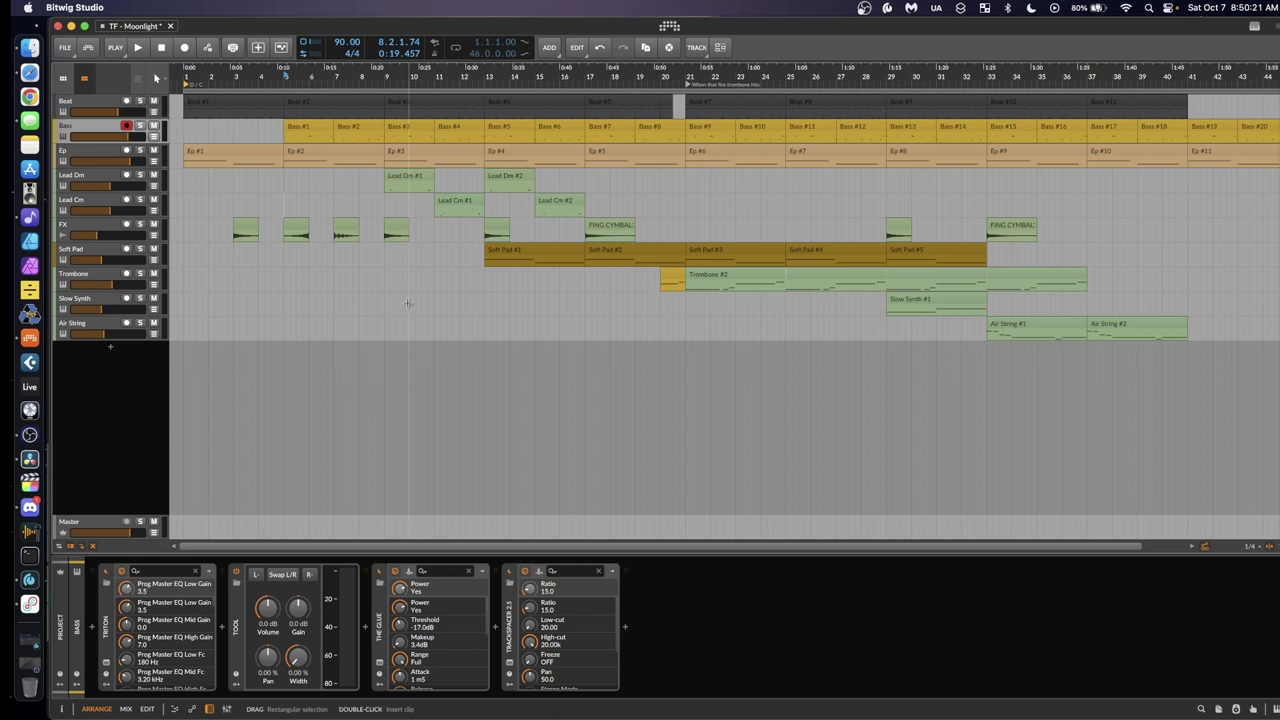
Audition the Bass track alone in solo with playback starting at bar 5, and stop playback
left_click(141, 127)
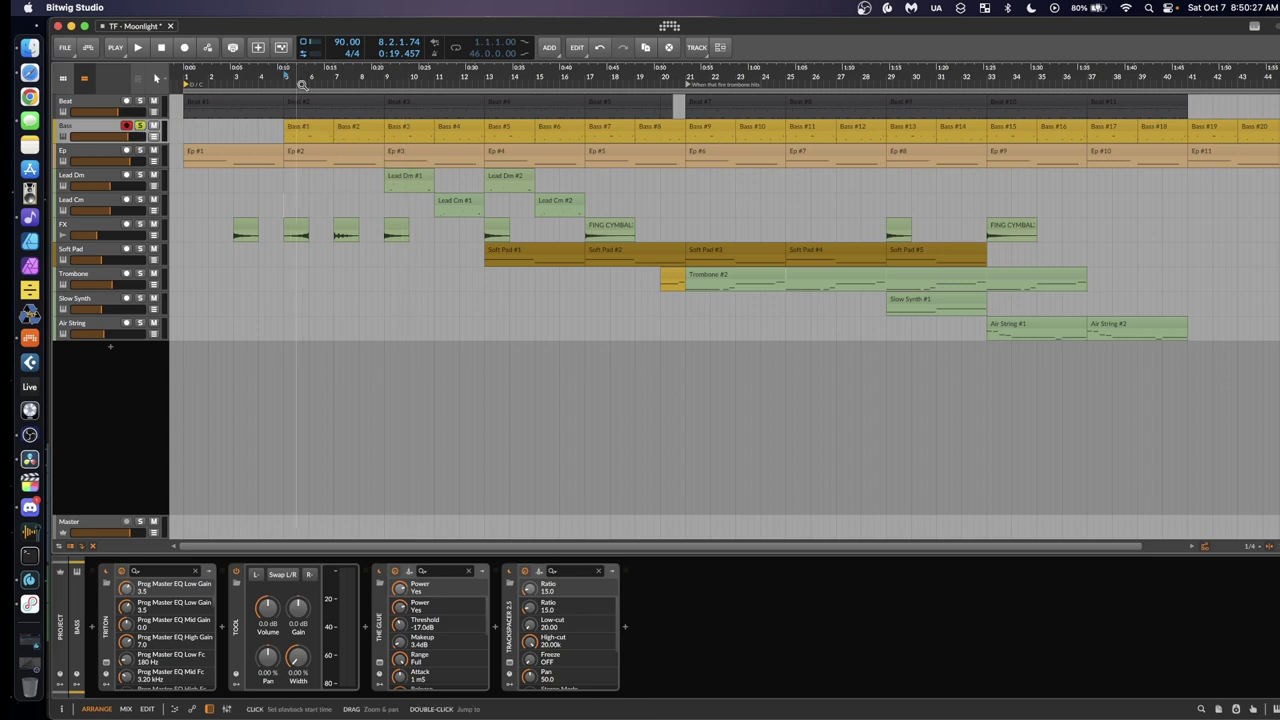
left_click_drag(302, 84, 350, 305)
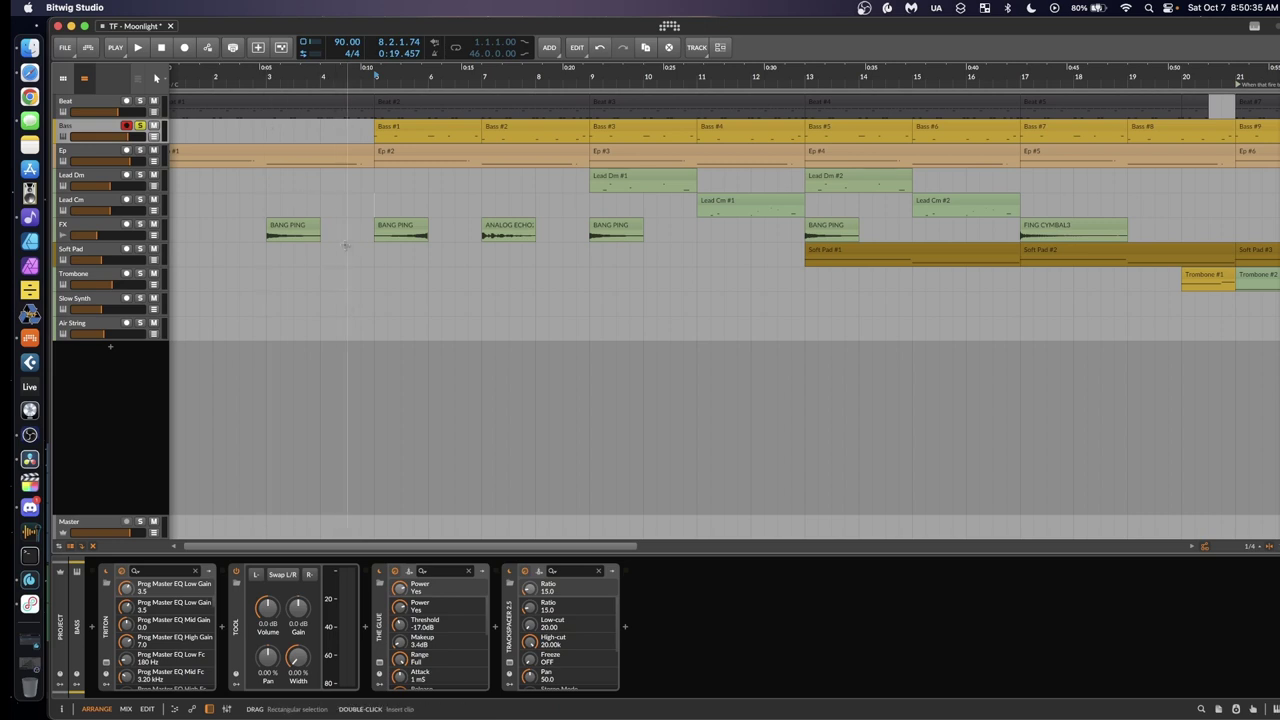
key("space")
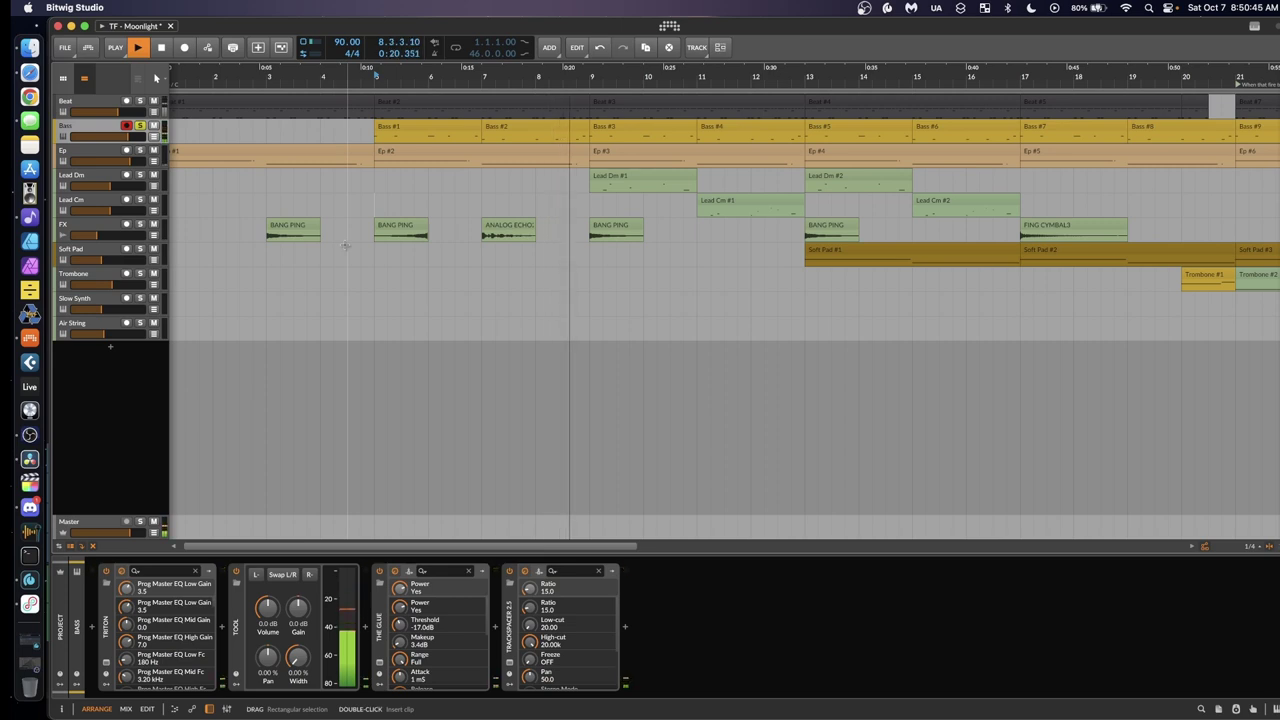
key("space")
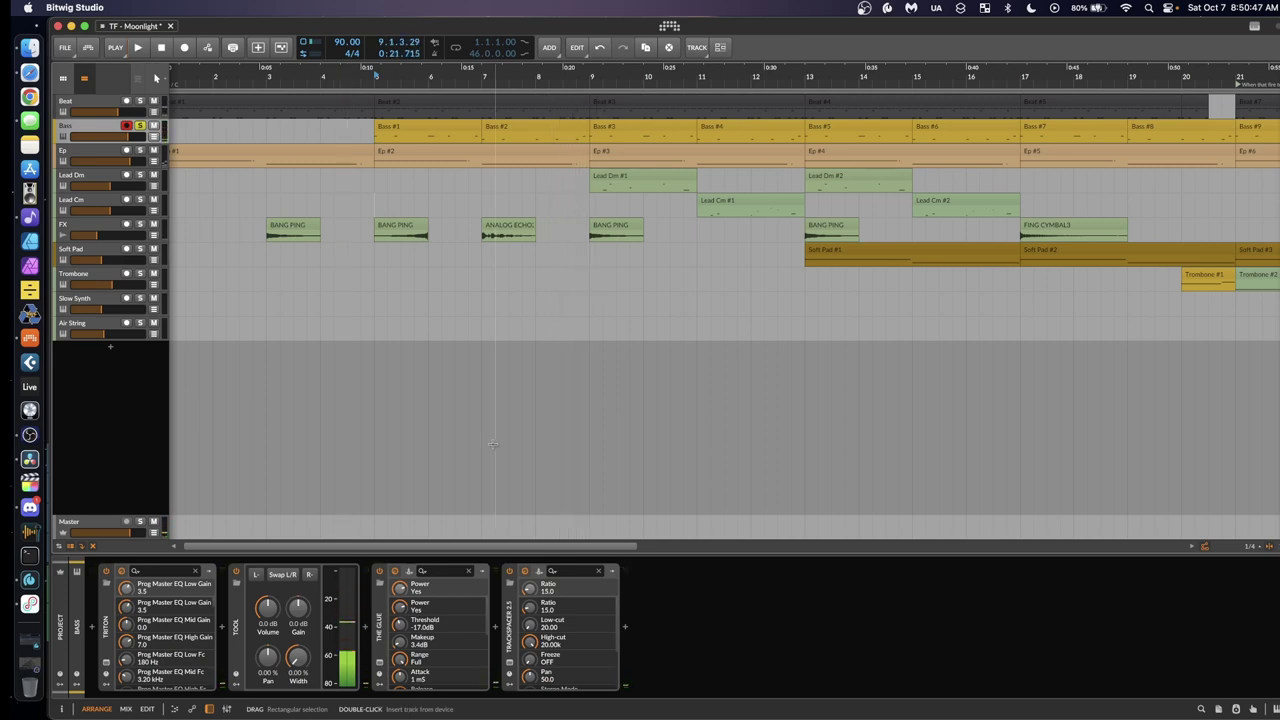
Inspect the Bass track's Warm Bass & Ride program in TRITON, including its OSC 2 settings, and close the plug-in
left_click(107, 663)
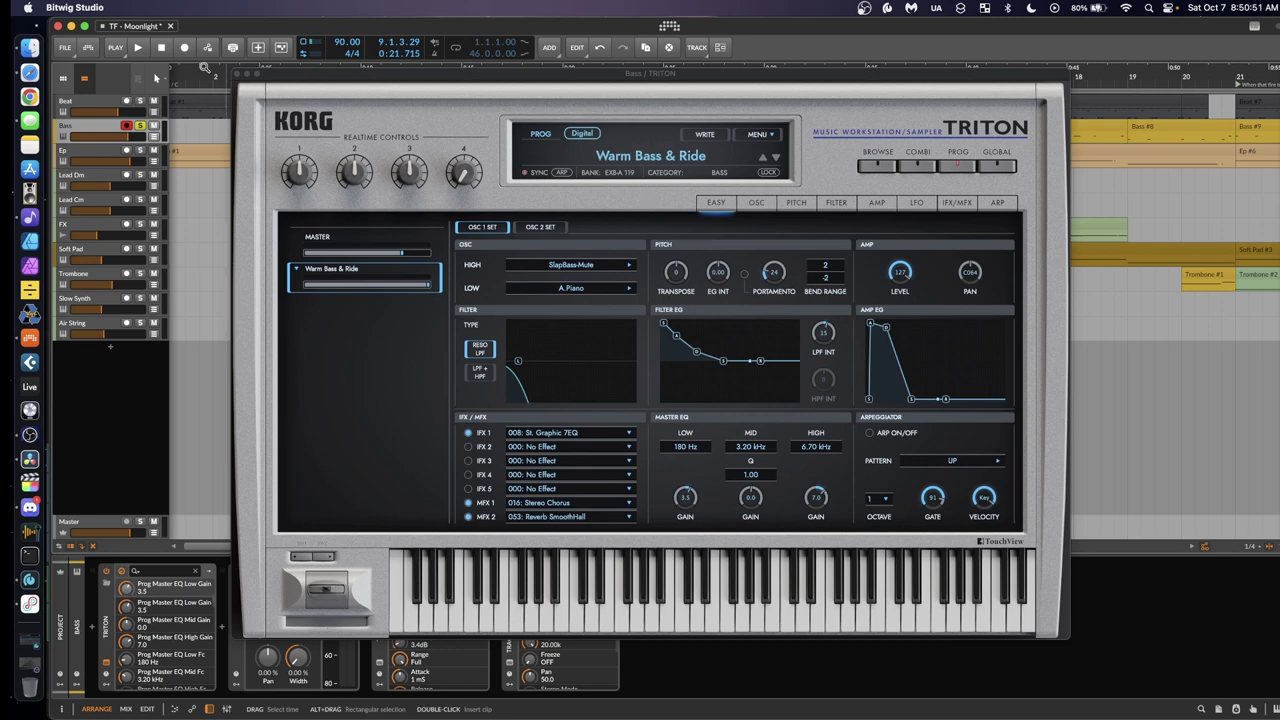
left_click(238, 74)
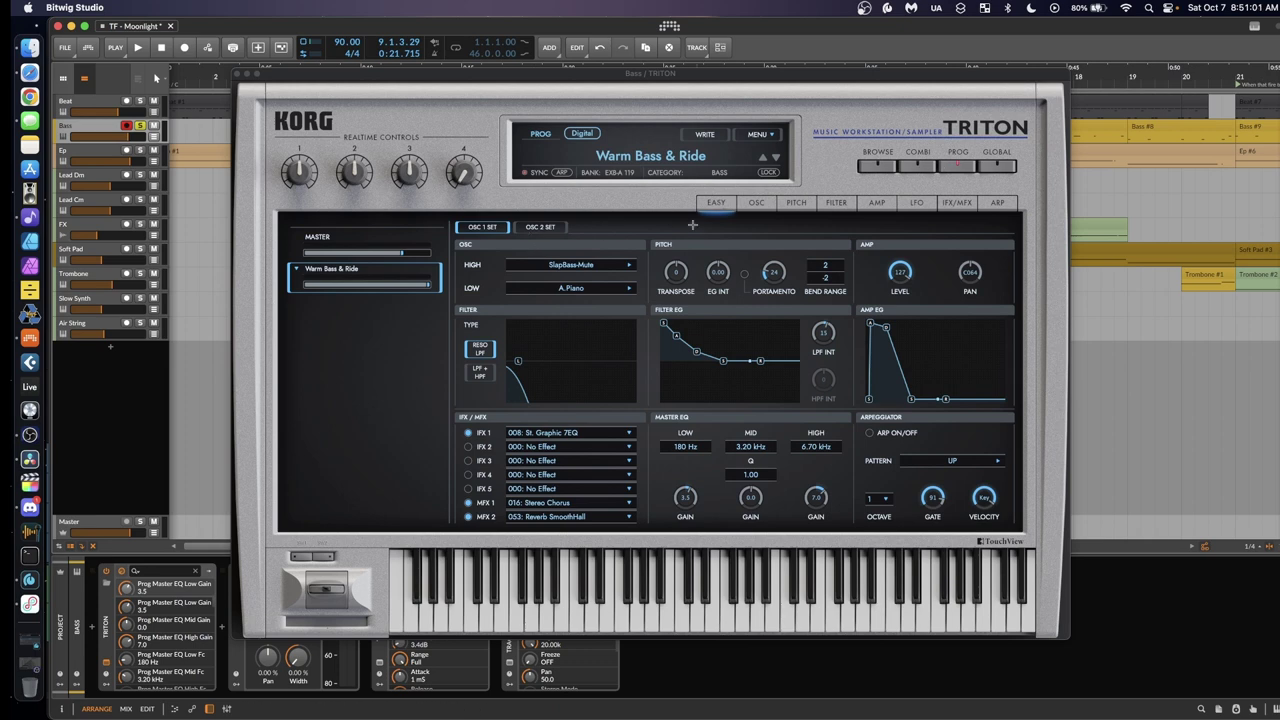
left_click(542, 228)
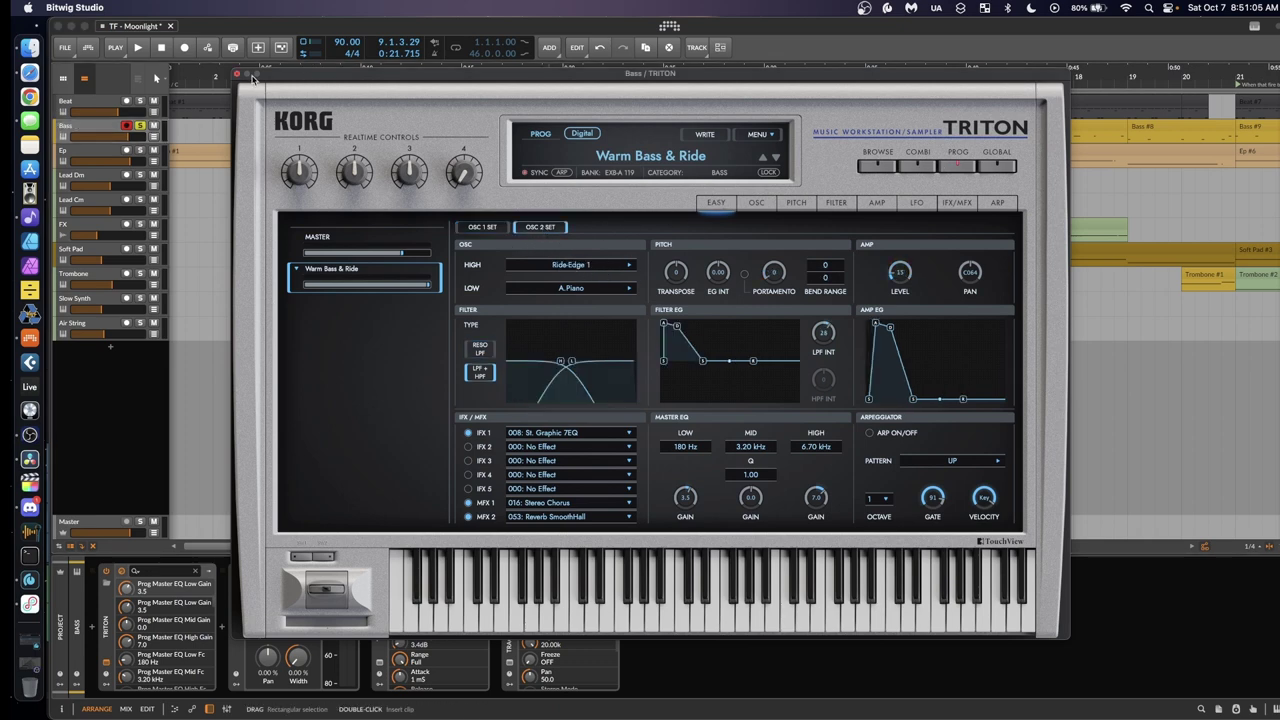
left_click(238, 74)
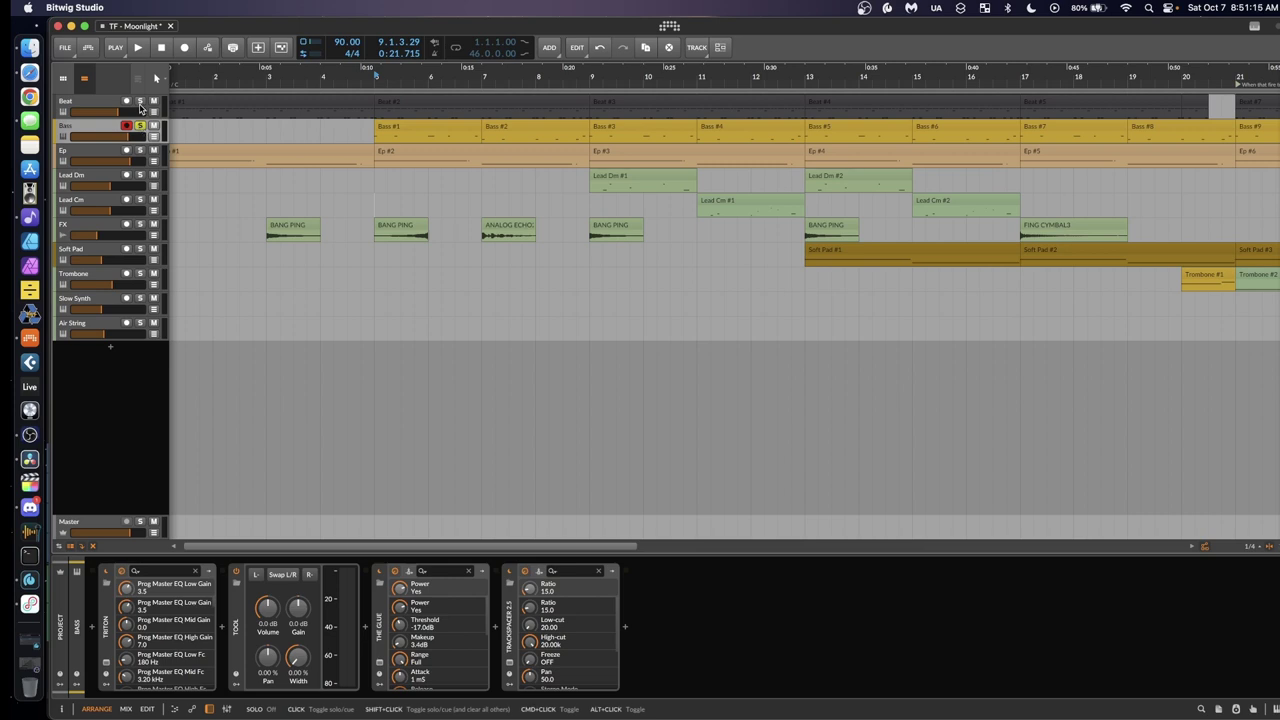
Add Beat to the soloed Bass, play both from bar 5 and stop playback
scroll(230, 90, "down", 3)
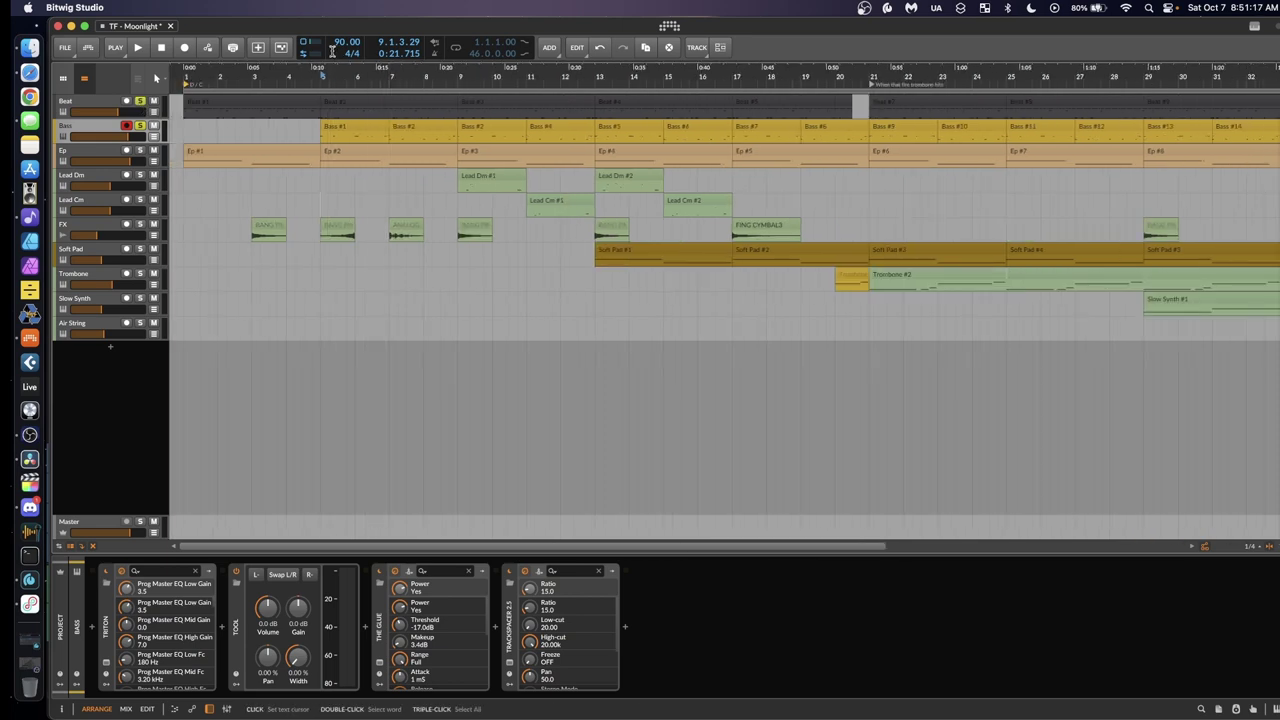
key("space")
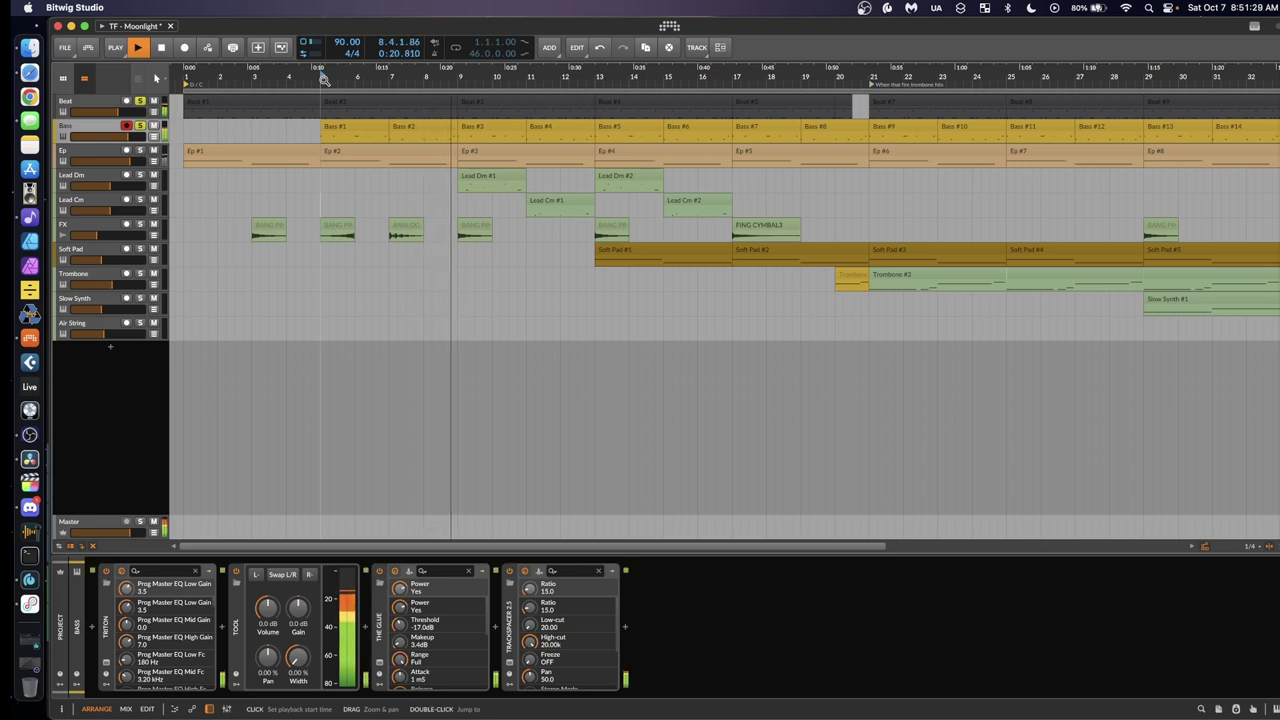
key("space")
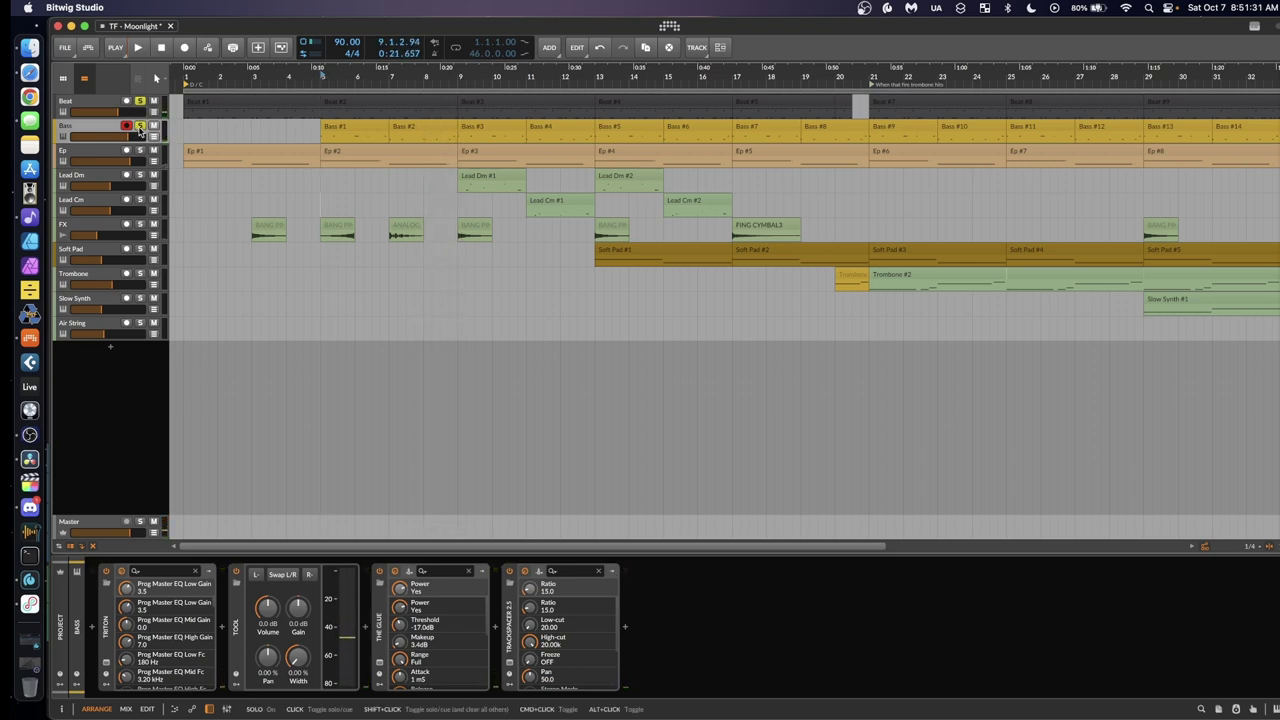
Switch to the mixer, start playback and move The Glue window aside to view the open mix plug-ins
key("alt+2")
key("space")
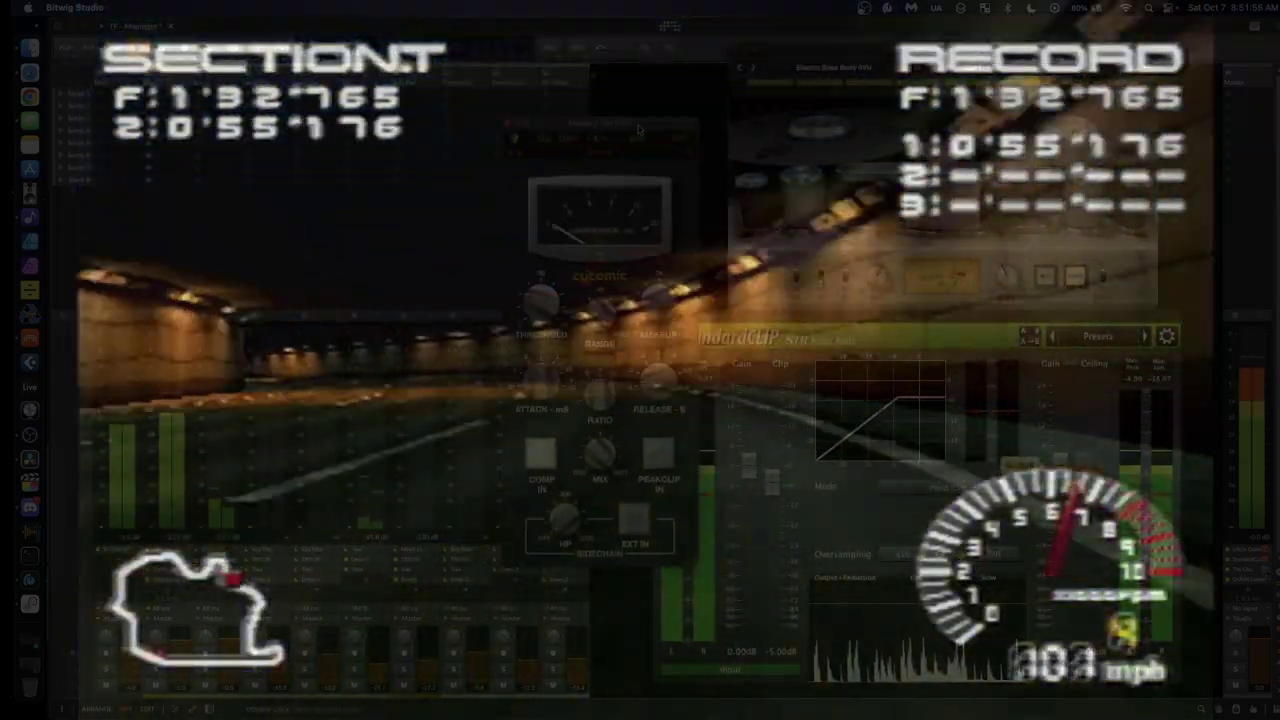
left_click_drag(638, 128, 584, 90)
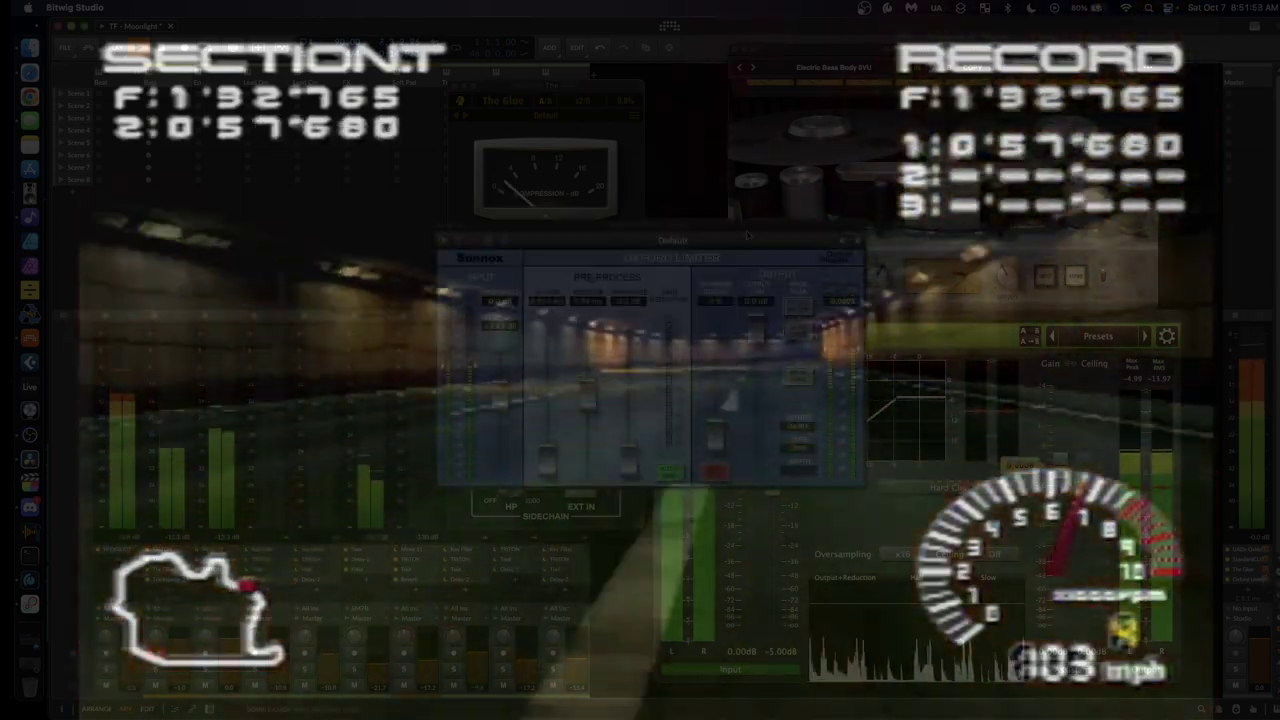